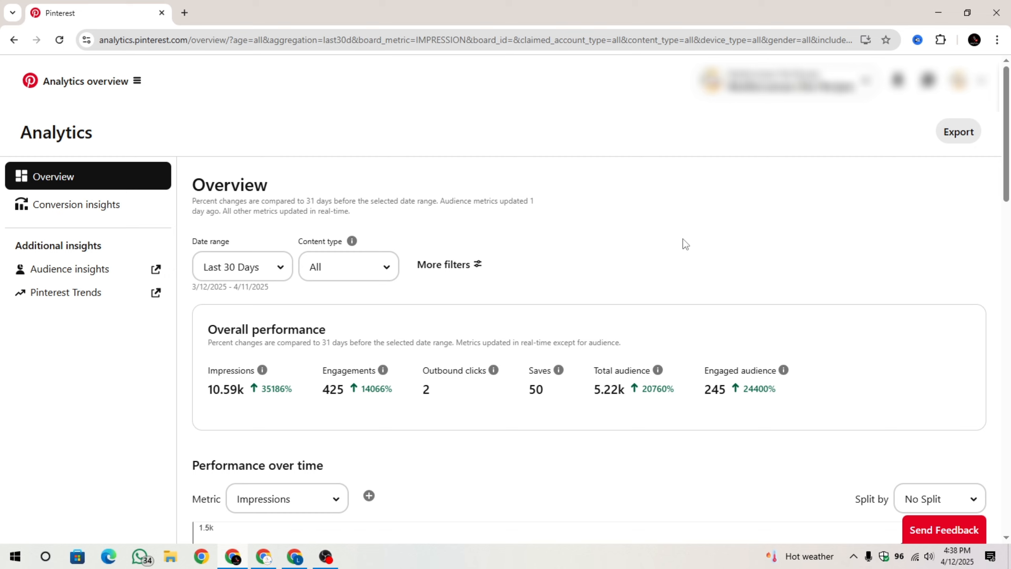
# - Reload the analytics overview and examine the Impressions metric under Overall performance
pyautogui.click(59, 40)
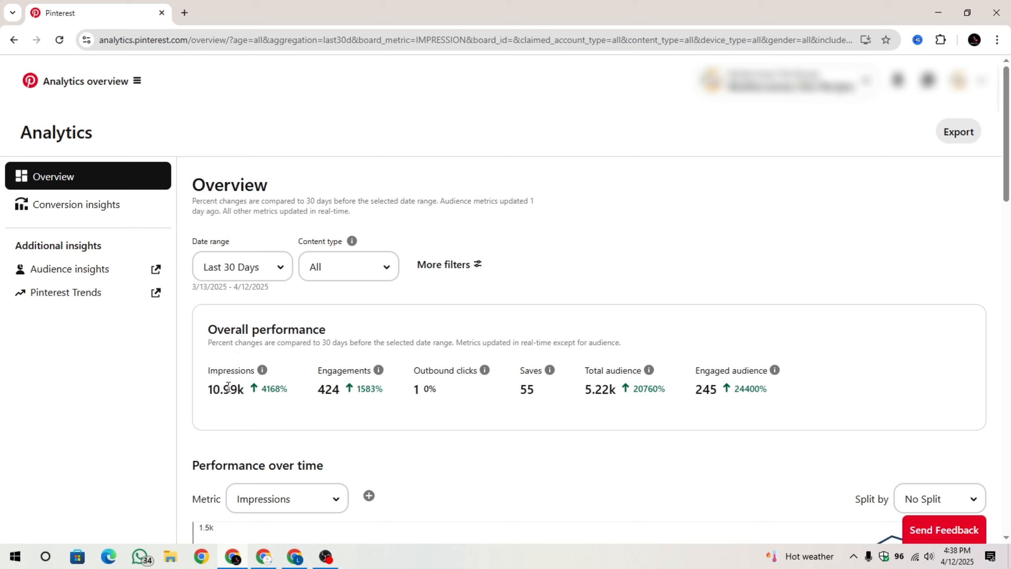
pyautogui.moveTo(209, 369); pyautogui.dragTo(282, 379)
pyautogui.click(277, 382)
pyautogui.moveTo(207, 390); pyautogui.dragTo(243, 390)
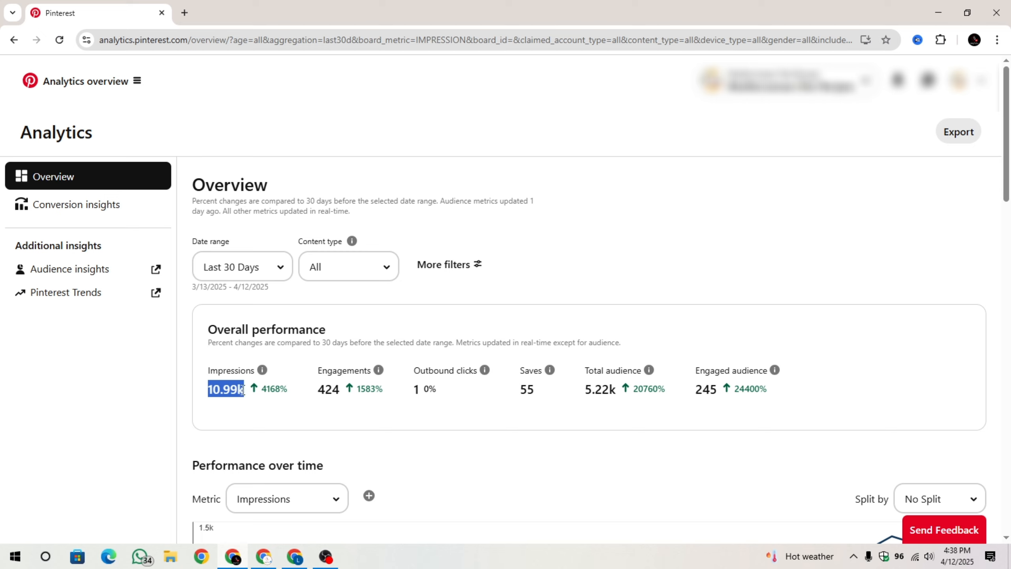
pyautogui.click(297, 377)
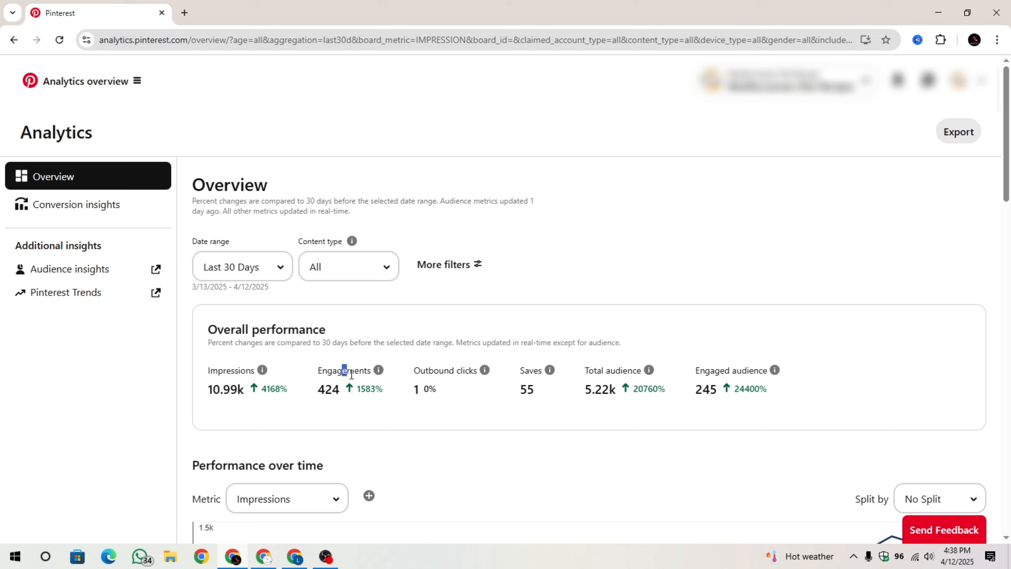
# - Examine the Engagements and Outbound clicks metrics under Overall performance
pyautogui.moveTo(344, 371); pyautogui.dragTo(343, 395)
pyautogui.doubleClick(322, 387)
pyautogui.click(344, 396)
pyautogui.moveTo(411, 372); pyautogui.dragTo(477, 371)
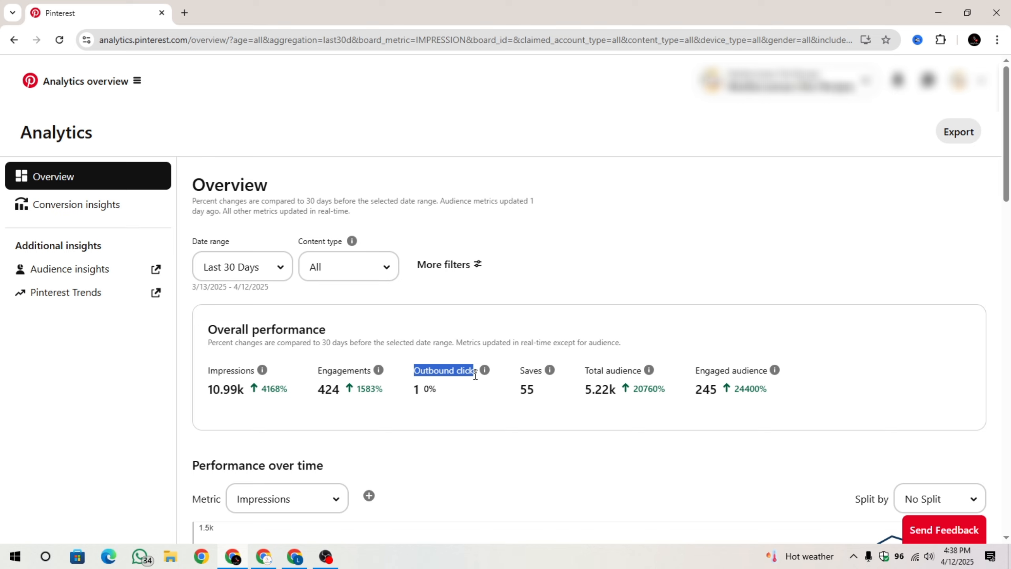
pyautogui.click(484, 367)
pyautogui.moveTo(414, 370); pyautogui.dragTo(477, 370)
pyautogui.click(461, 361)
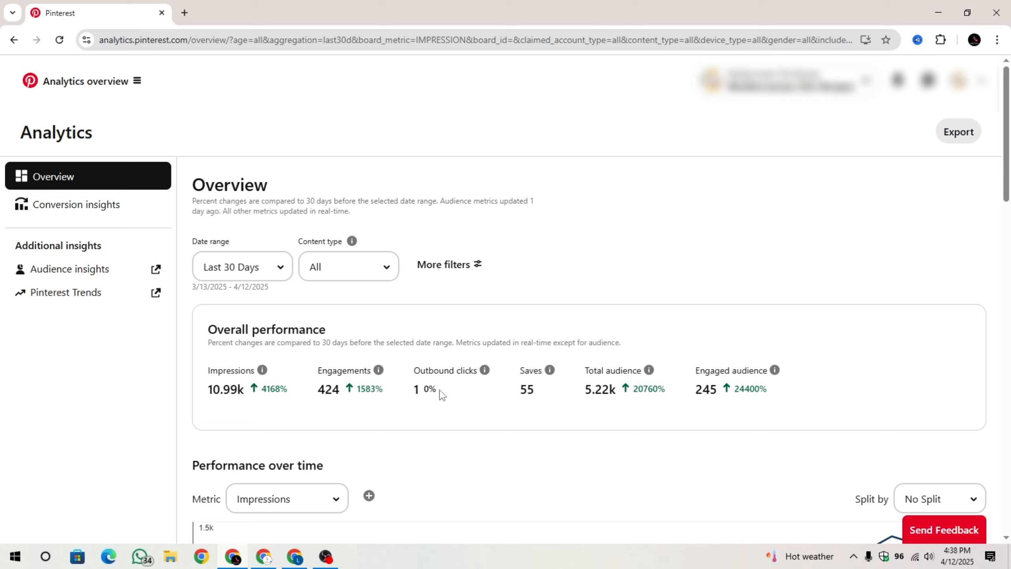
# - Examine the Saves, Total audience and Engaged audience metrics under Overall performance
pyautogui.moveTo(516, 370); pyautogui.dragTo(513, 395)
pyautogui.moveTo(586, 371); pyautogui.dragTo(611, 392)
pyautogui.click(613, 393)
pyautogui.moveTo(696, 372); pyautogui.dragTo(759, 374)
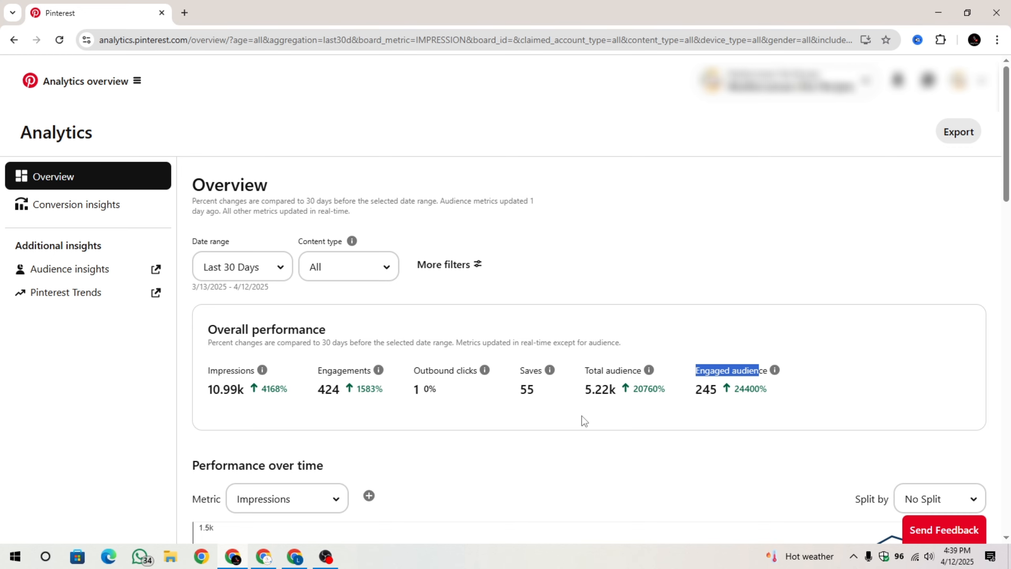
# - View the available date range options without changing the current range
pyautogui.moveTo(199, 240); pyautogui.dragTo(238, 243)
pyautogui.click(245, 274)
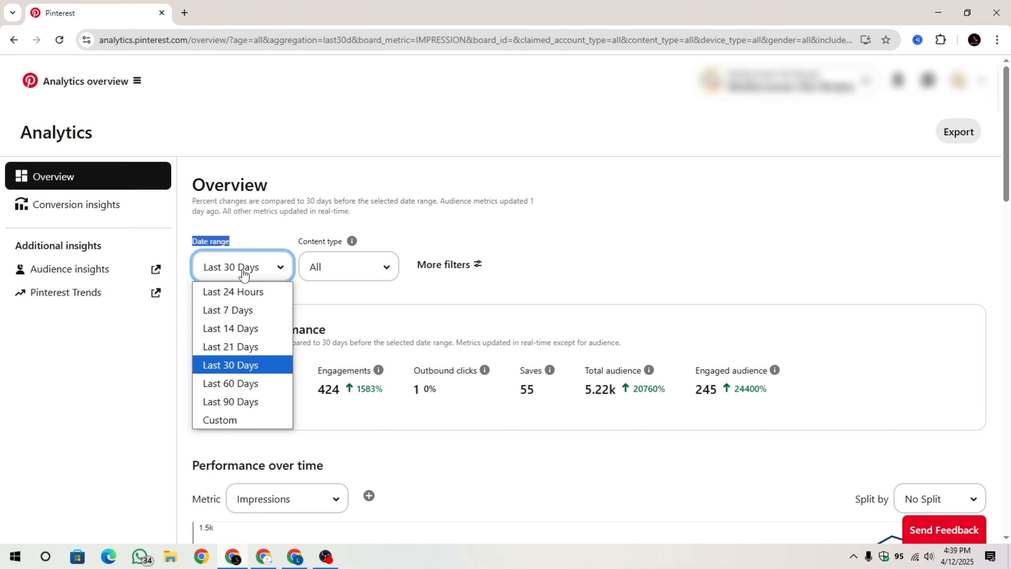
pyautogui.click(326, 240)
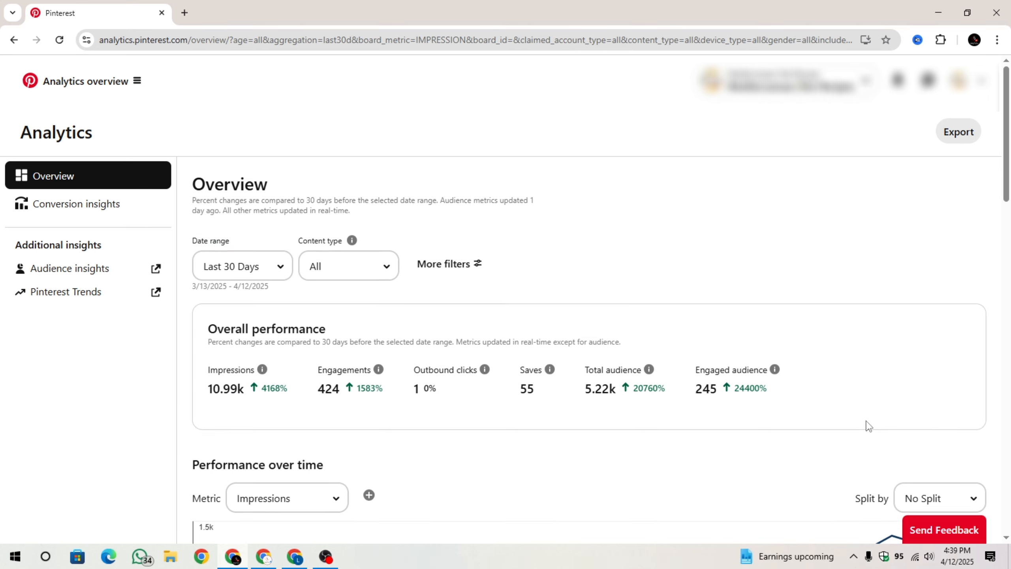
# - Examine the Impressions graph under Performance over time together with the Overall performance figures
pyautogui.scroll(-6, 866, 425)
pyautogui.scroll(1, 864, 425)
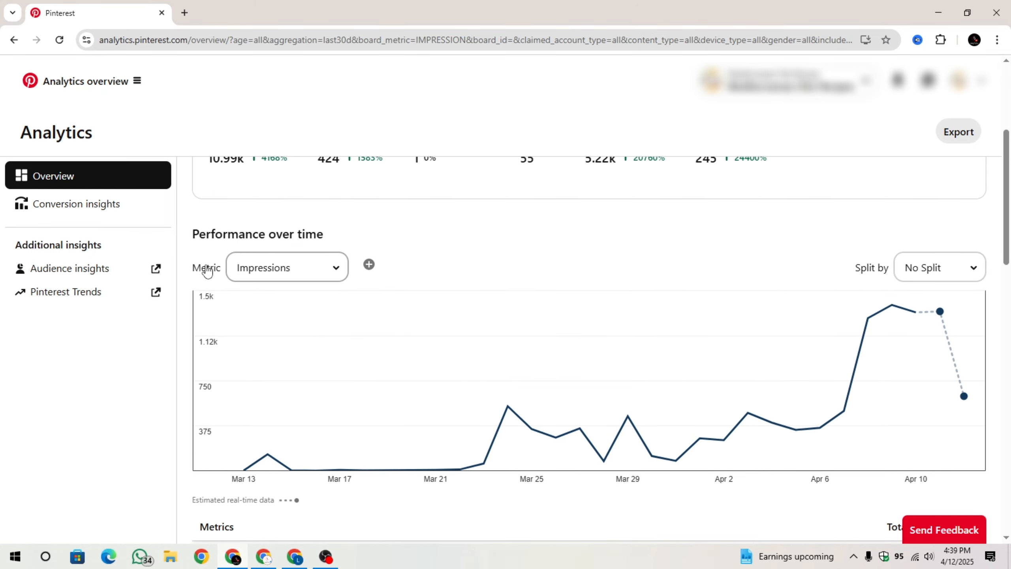
pyautogui.moveTo(241, 411)
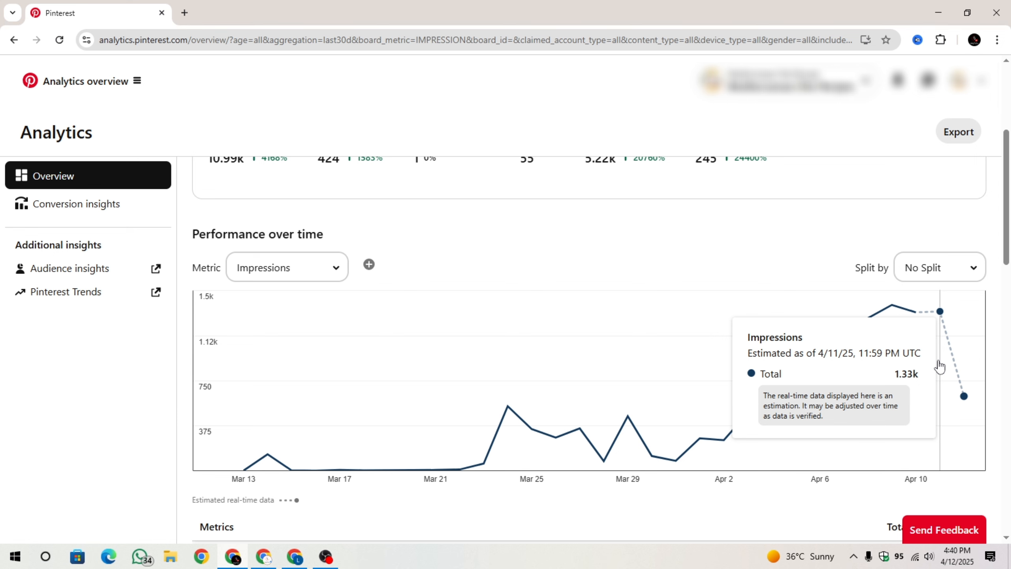
pyautogui.scroll(5, 287, 390)
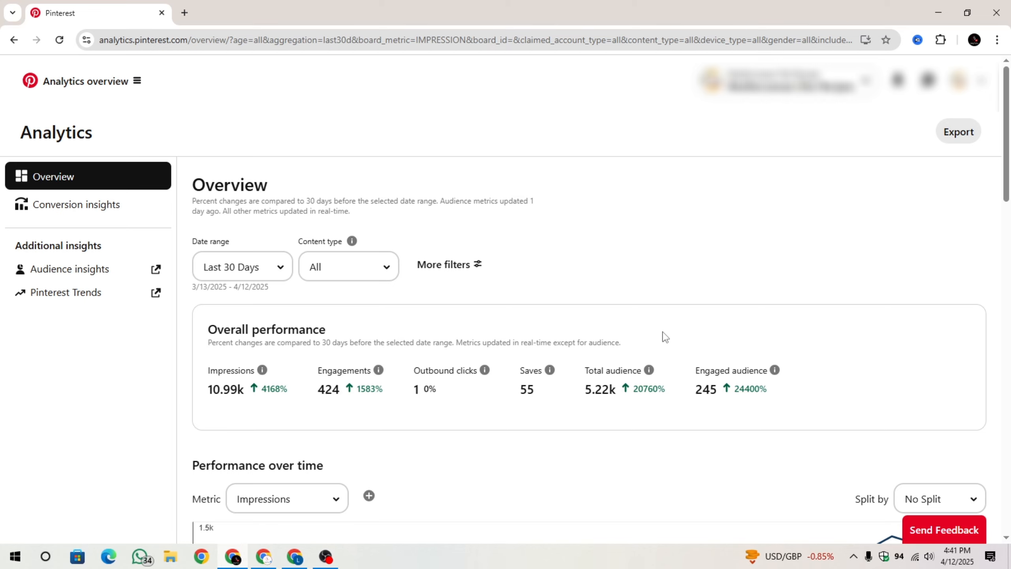
pyautogui.scroll(-3, 835, 241)
pyautogui.scroll(1, 836, 242)
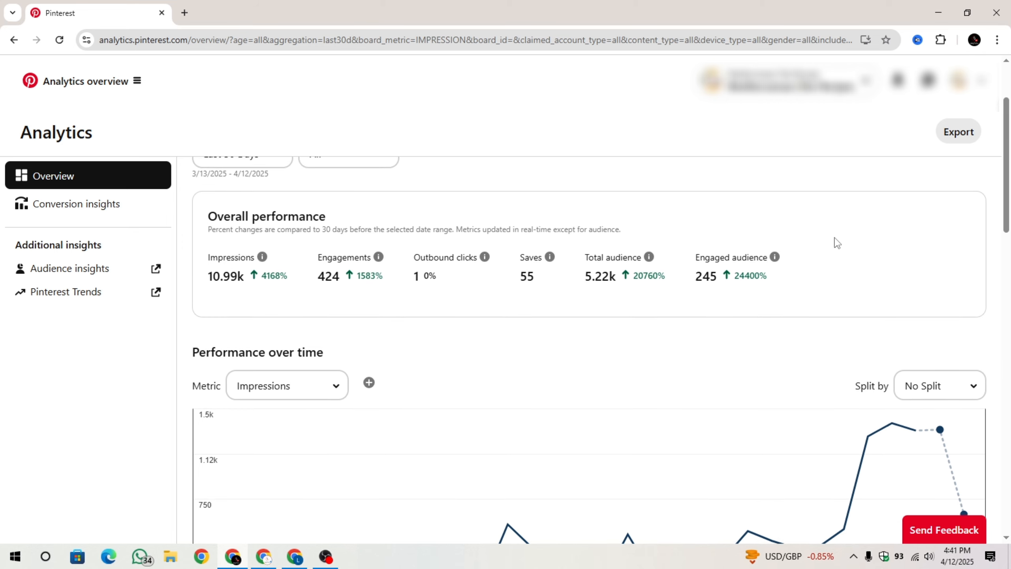
pyautogui.scroll(-1, 836, 242)
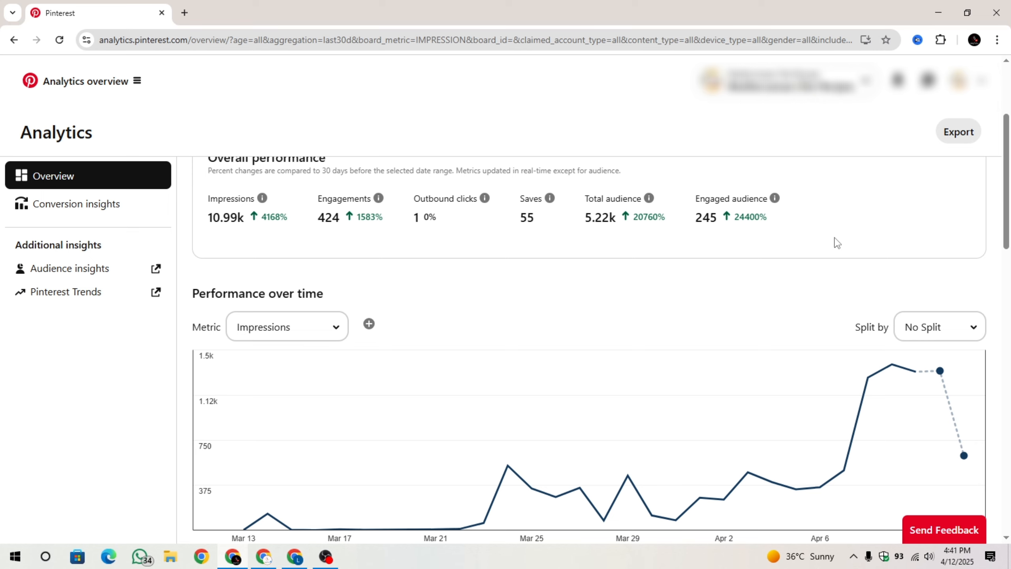
pyautogui.scroll(4, 837, 242)
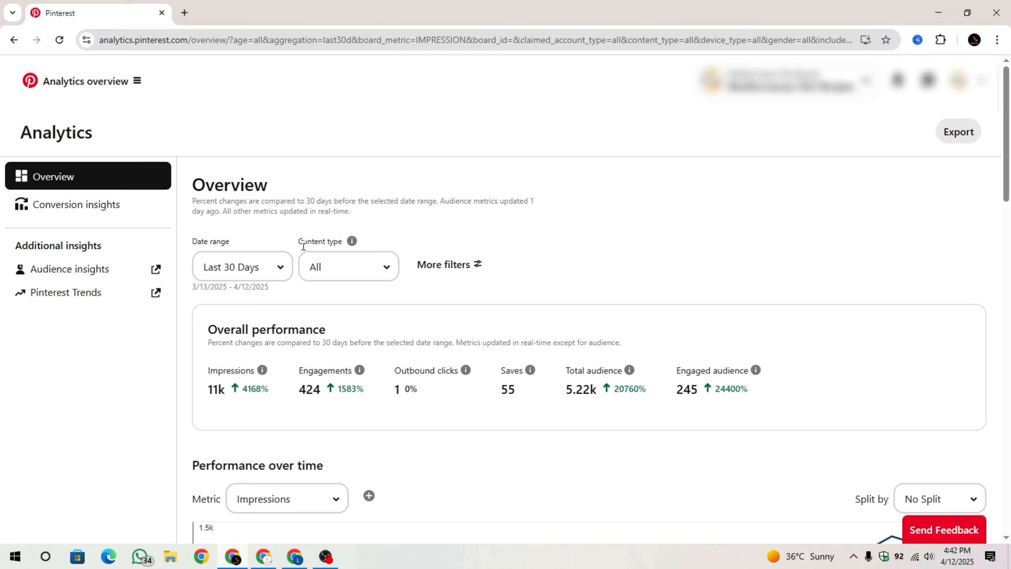
# - Filter the overview by the Paid and earned content type and review the overall performance metrics
pyautogui.moveTo(303, 246); pyautogui.dragTo(343, 252)
pyautogui.click(354, 265)
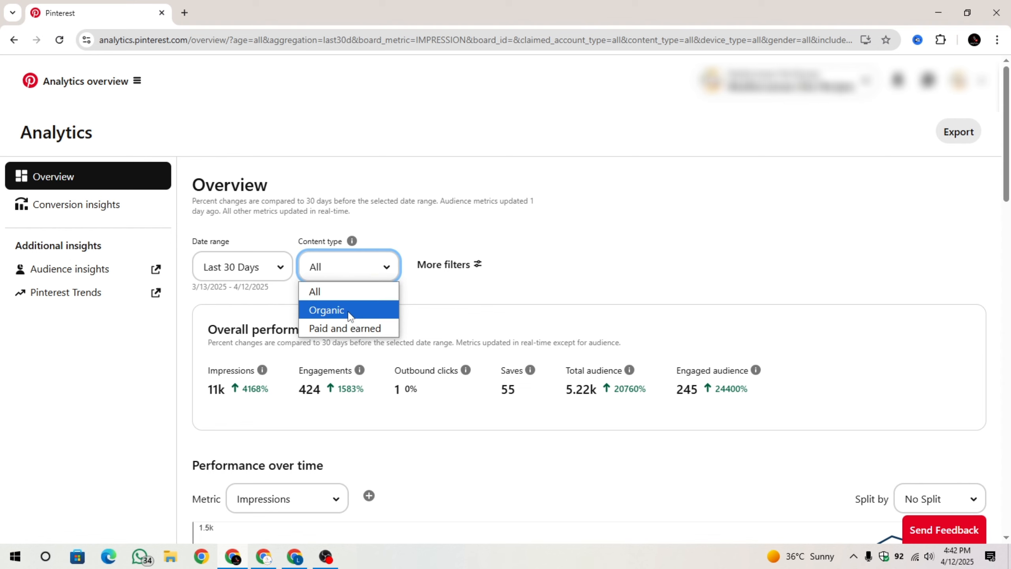
pyautogui.click(345, 328)
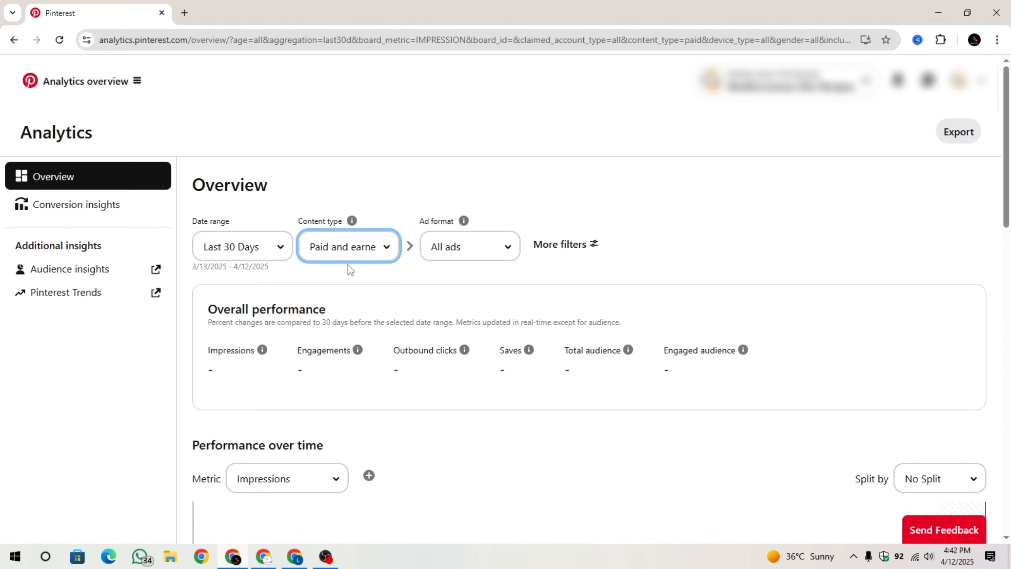
pyautogui.scroll(-1, 392, 290)
pyautogui.moveTo(191, 337); pyautogui.dragTo(656, 349)
pyautogui.scroll(1, 557, 338)
pyautogui.click(330, 317)
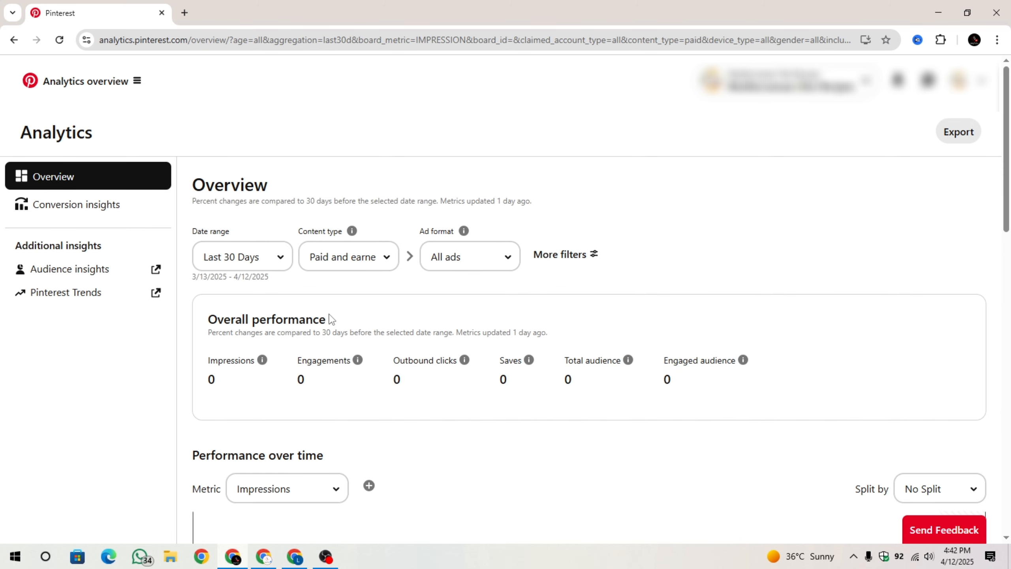
# - Filter the overview by the Organic content type and review the overall performance metrics
pyautogui.click(340, 257)
pyautogui.click(332, 309)
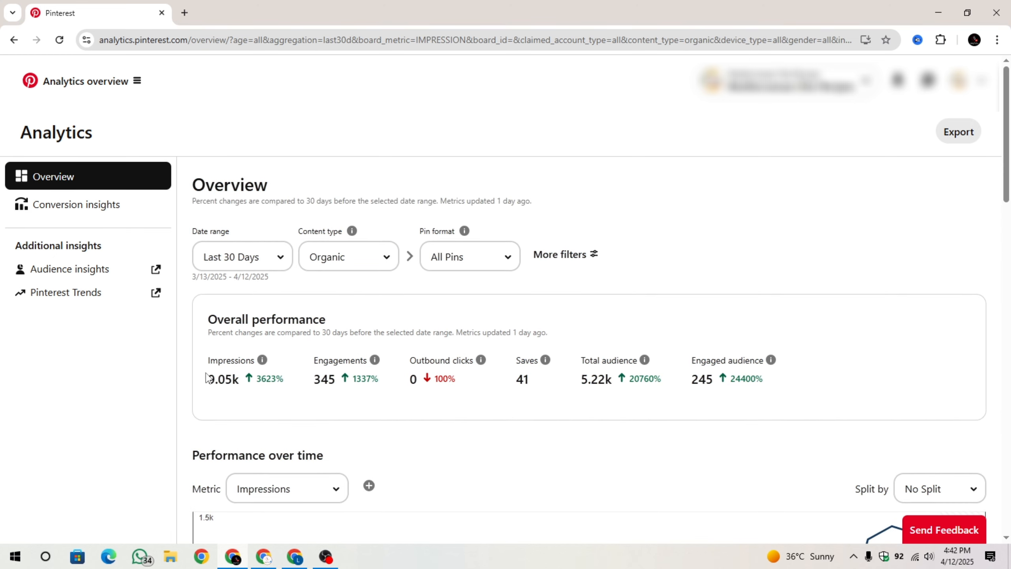
pyautogui.moveTo(205, 373); pyautogui.dragTo(727, 397)
pyautogui.click(763, 397)
# - Switch the content type to Paid and earned for comparison and return it to Organic
pyautogui.click(351, 266)
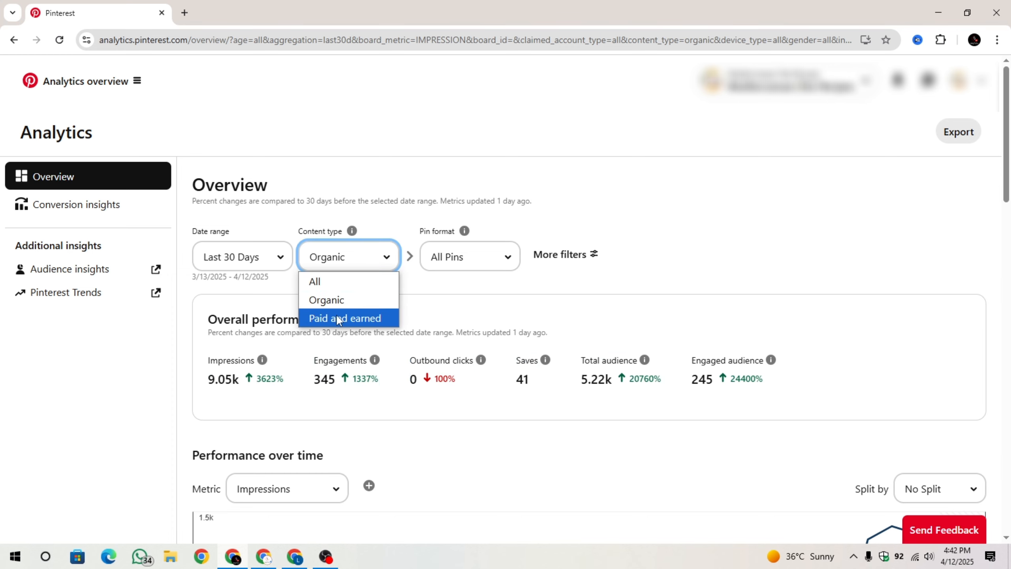
pyautogui.click(347, 318)
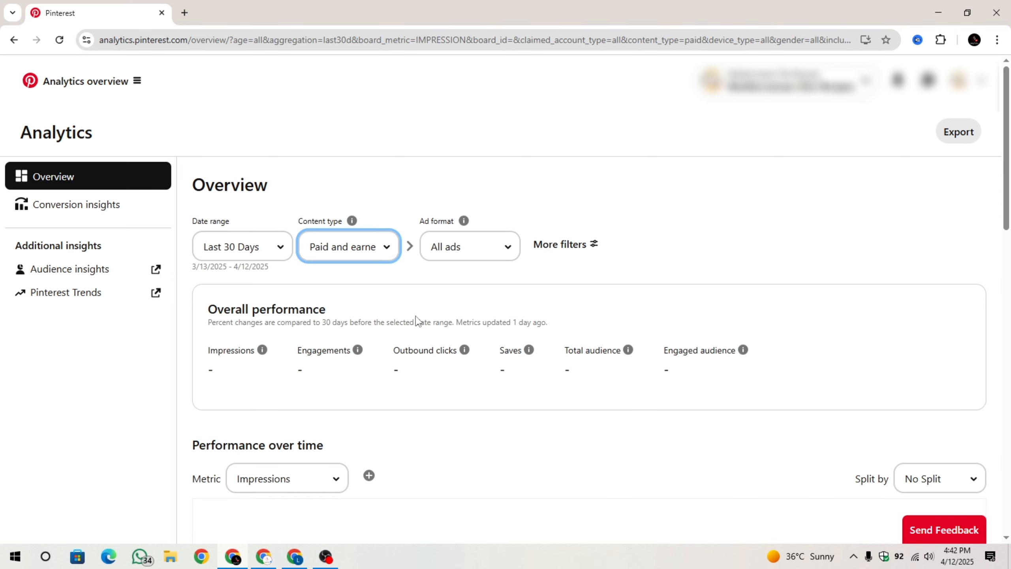
pyautogui.click(350, 264)
pyautogui.click(322, 312)
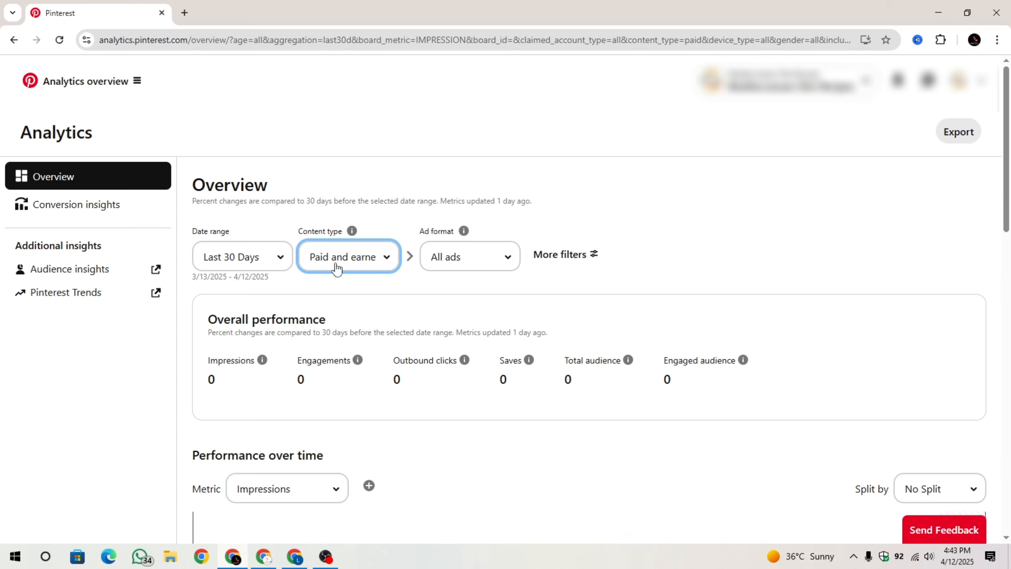
pyautogui.click(337, 266)
pyautogui.click(323, 299)
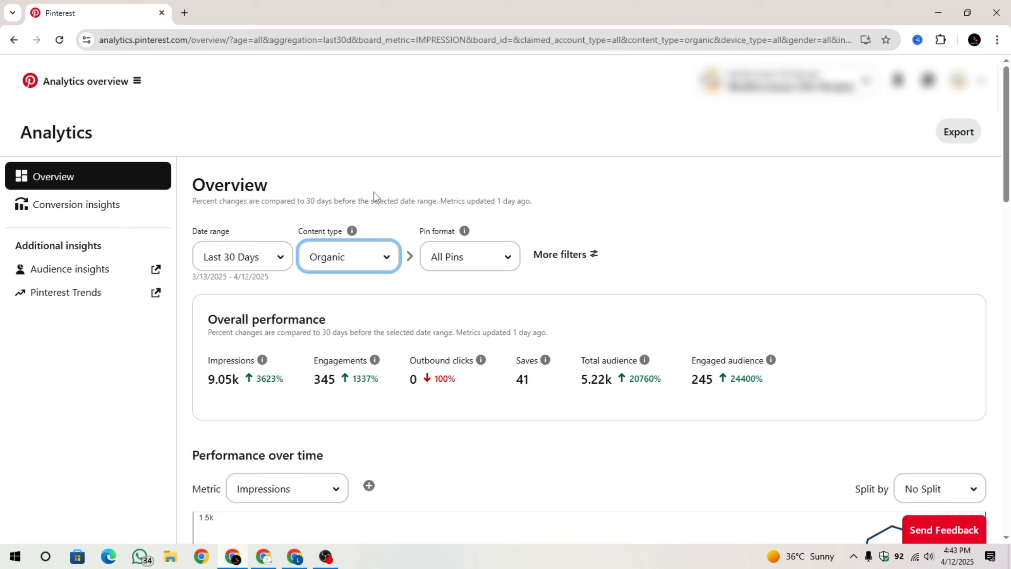
# - View the analytics pages offered under Analyze performance in the site navigation, and close it again
pyautogui.click(138, 82)
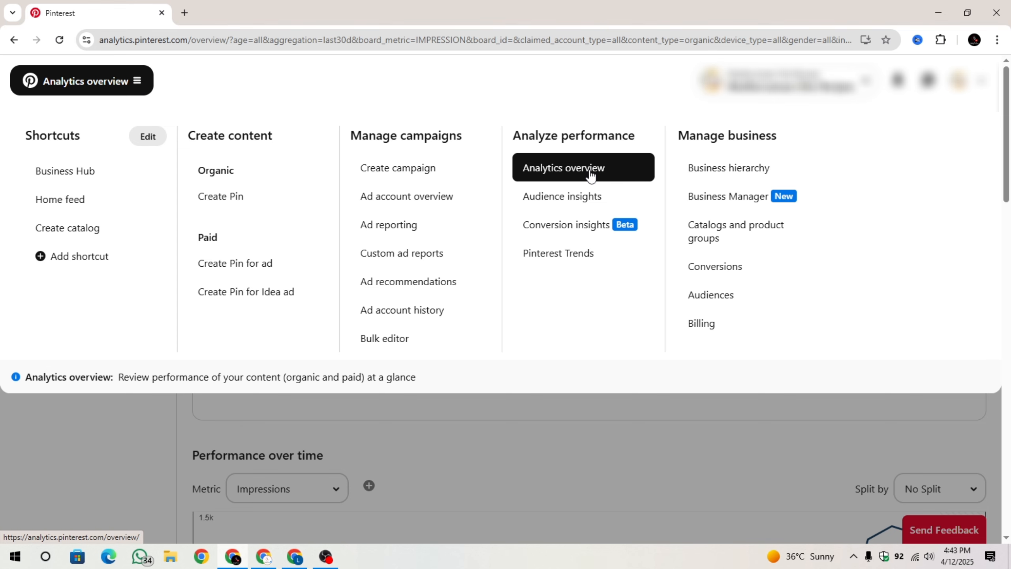
pyautogui.click(133, 90)
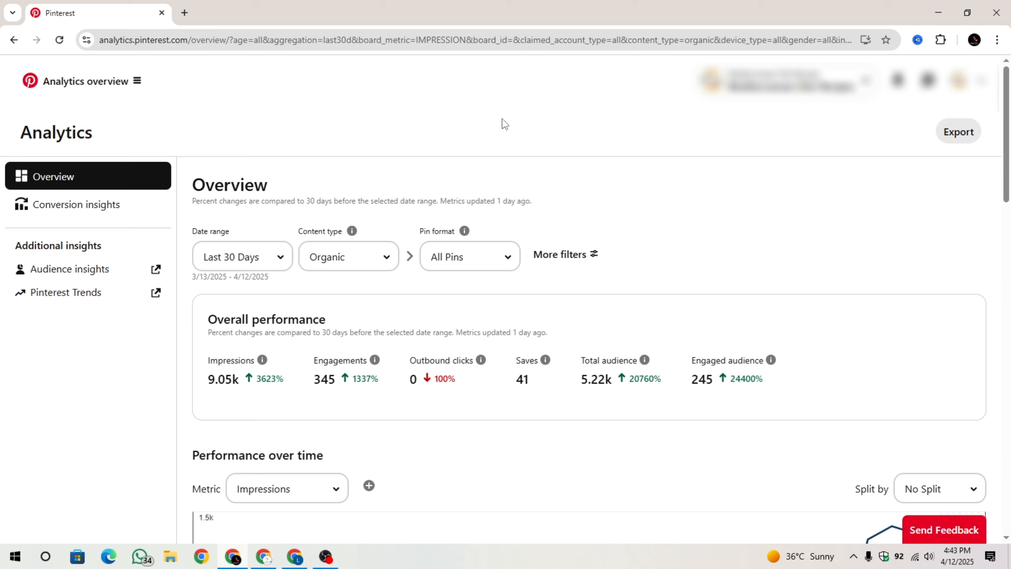
# - Switch to the other Chrome window, search Google for "pinterest" in a new tab and open the Pinterest website
pyautogui.click(938, 12)
pyautogui.click(295, 556)
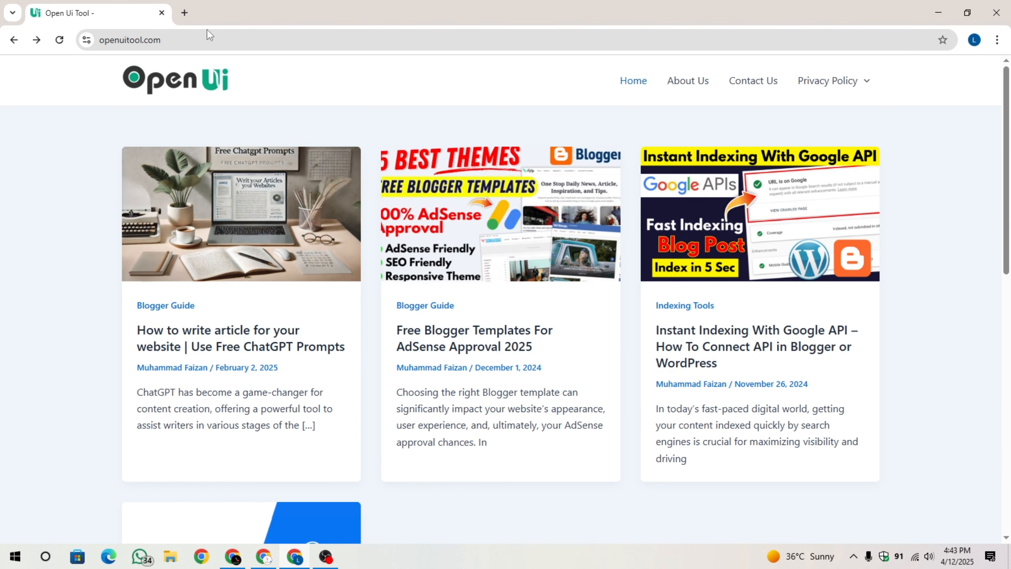
pyautogui.click(184, 13)
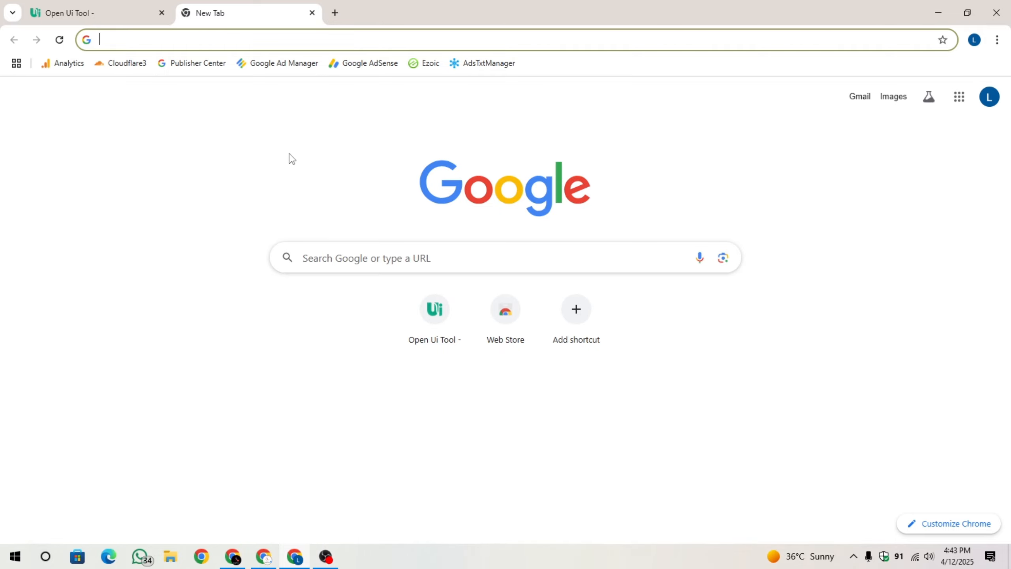
pyautogui.write('pinterest')
pyautogui.press('Return')
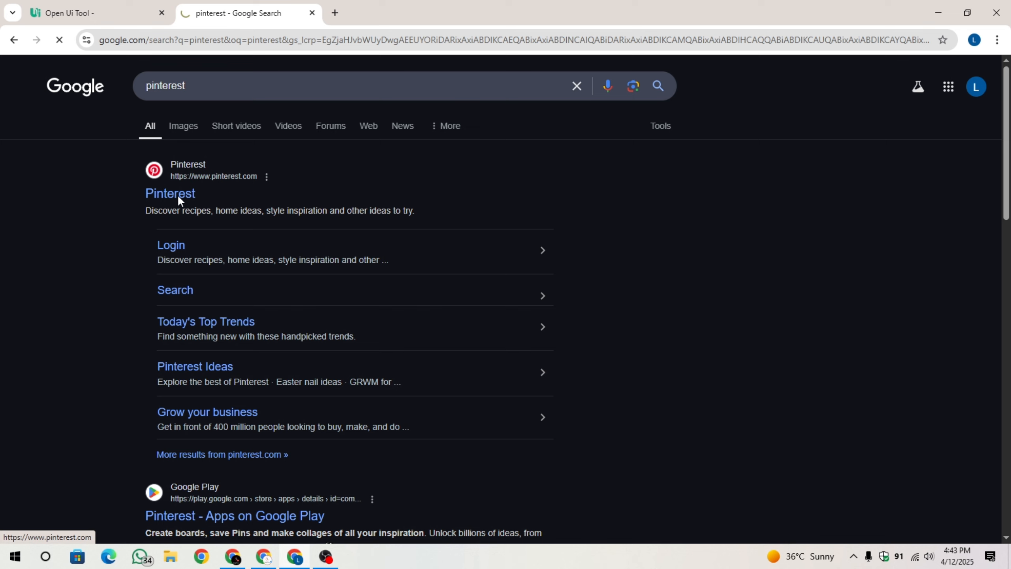
pyautogui.click(176, 194)
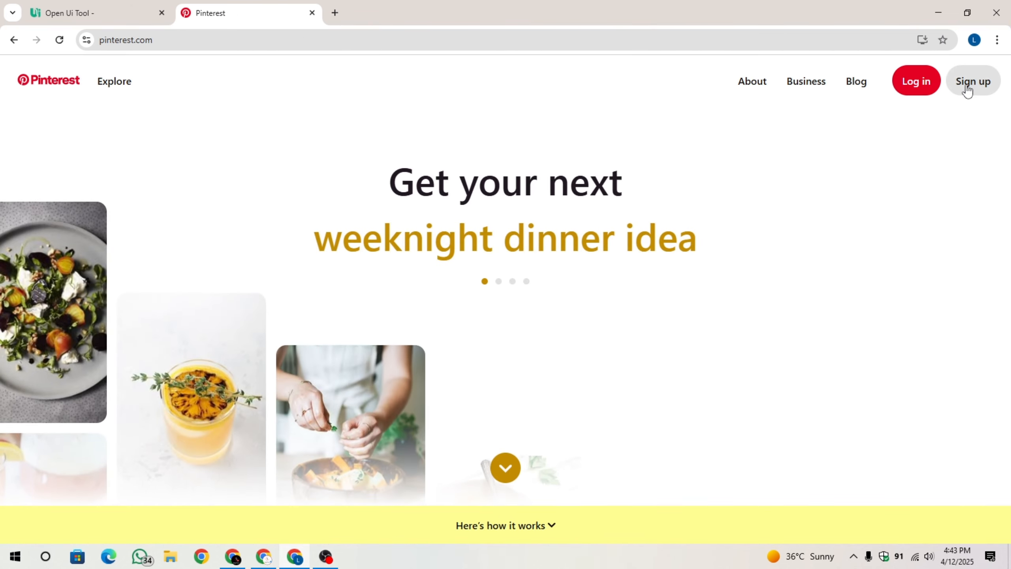
pyautogui.click(973, 81)
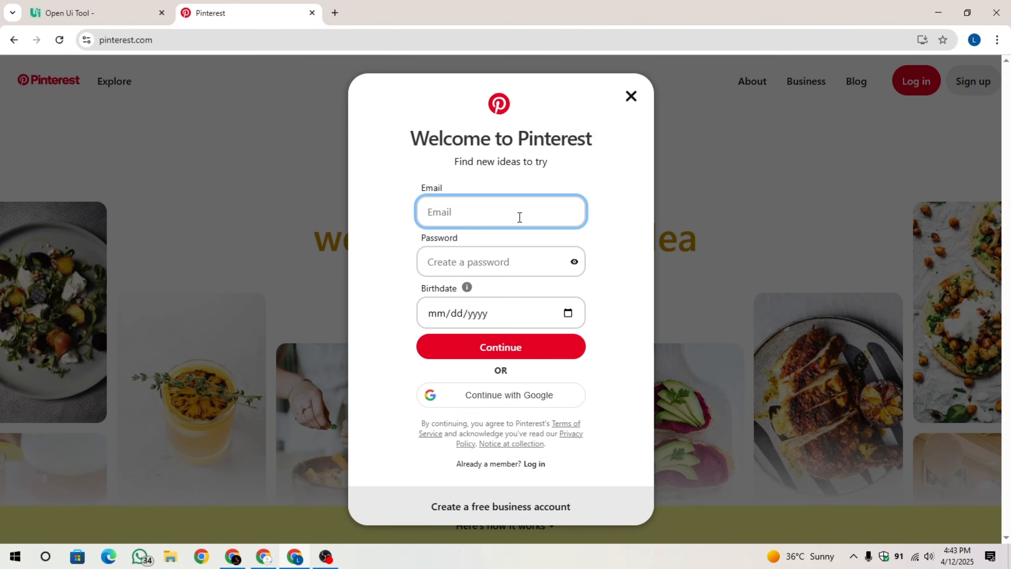
pyautogui.click(335, 12)
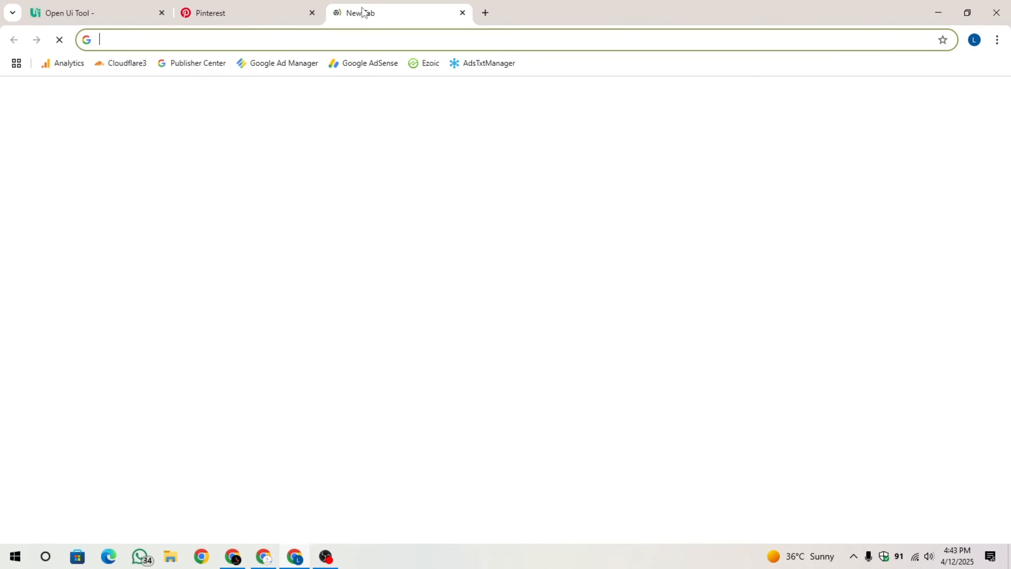
pyautogui.click(289, 10)
pyautogui.click(857, 157)
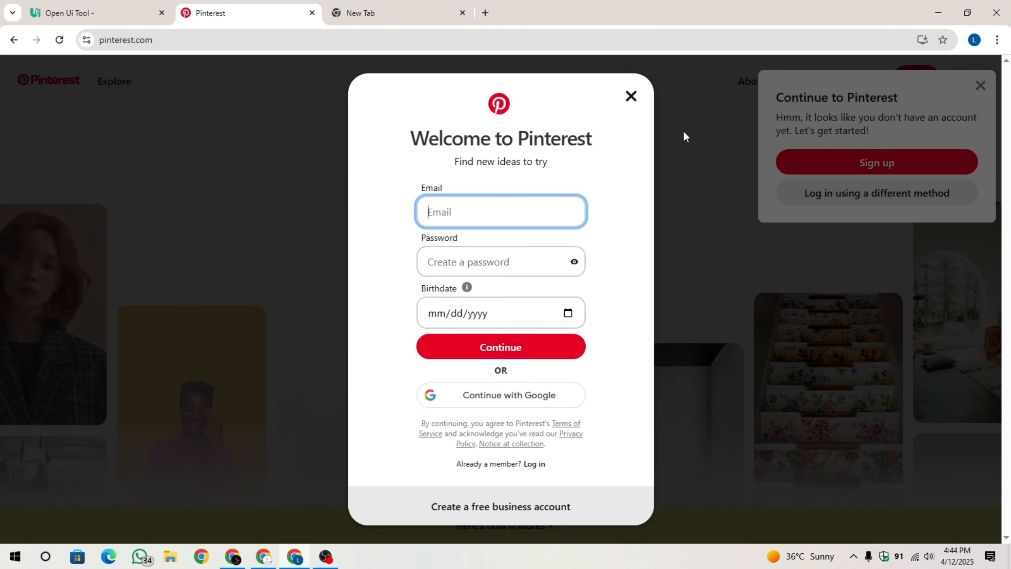
pyautogui.click(632, 97)
# - Sign up through the Continue to Pinterest prompt, fill in the birthdate and create the account
pyautogui.click(923, 165)
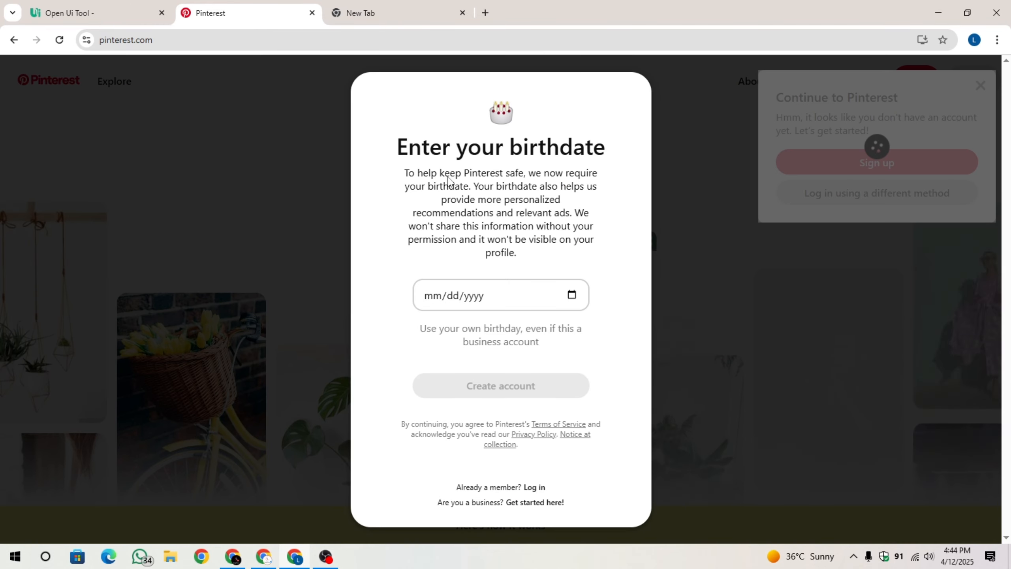
pyautogui.moveTo(407, 147); pyautogui.dragTo(619, 156)
pyautogui.click(619, 156)
pyautogui.click(511, 302)
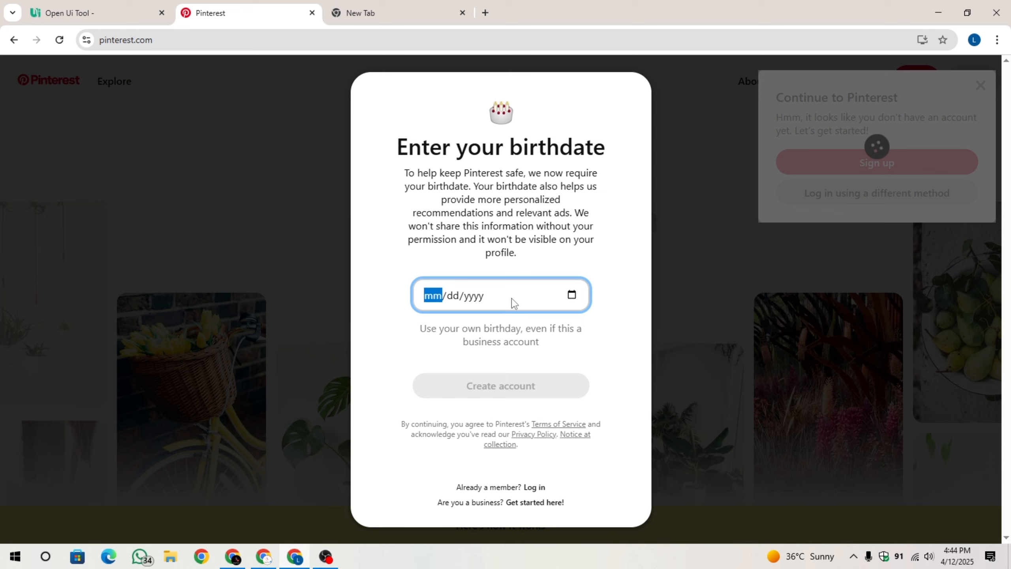
pyautogui.write('01022000')
pyautogui.click(571, 334)
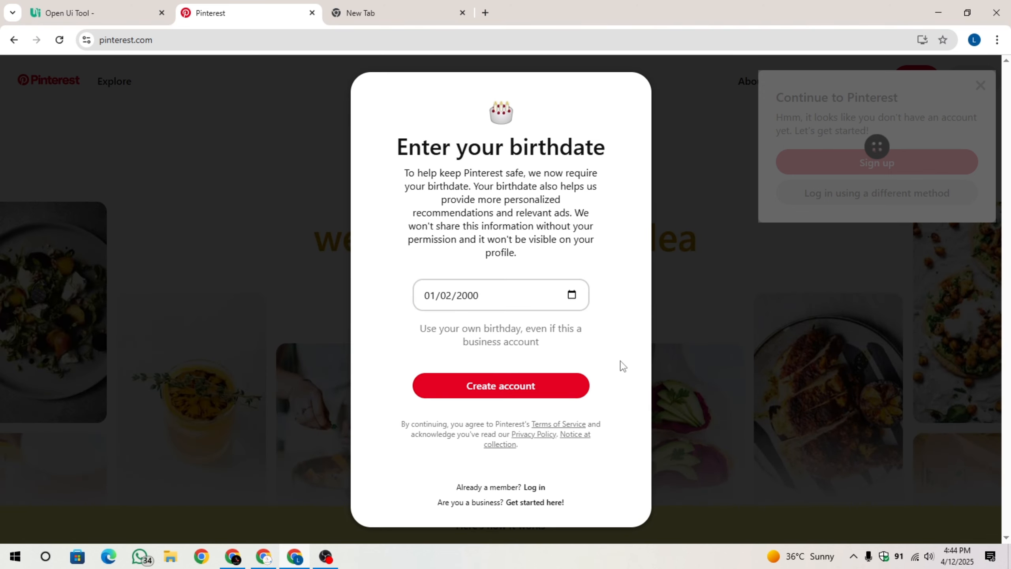
pyautogui.click(546, 389)
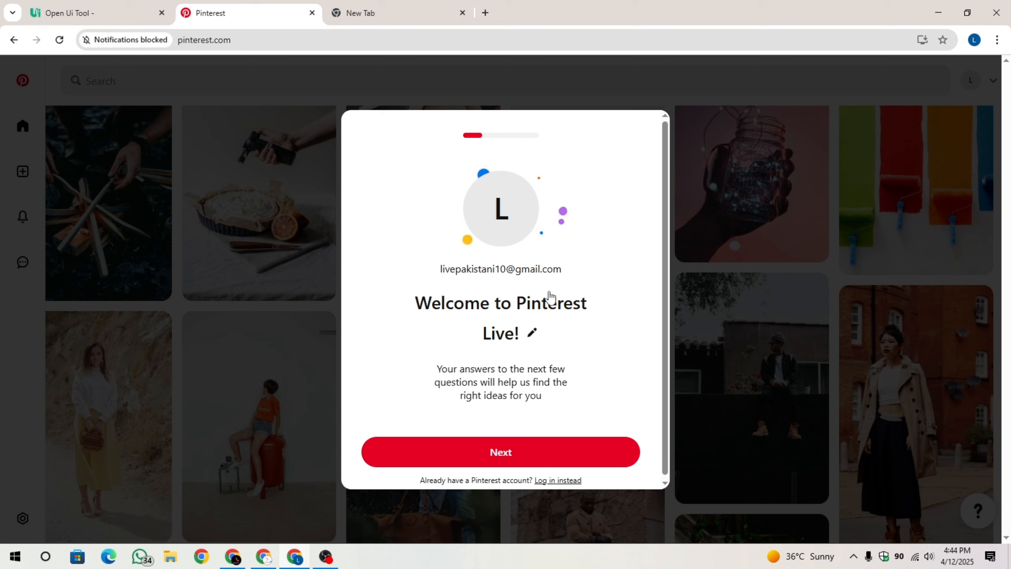
# - Change the new account's display name to Open Ui Tool and continue the sign-up to the language and country question
pyautogui.click(532, 332)
pyautogui.moveTo(454, 333); pyautogui.dragTo(344, 349)
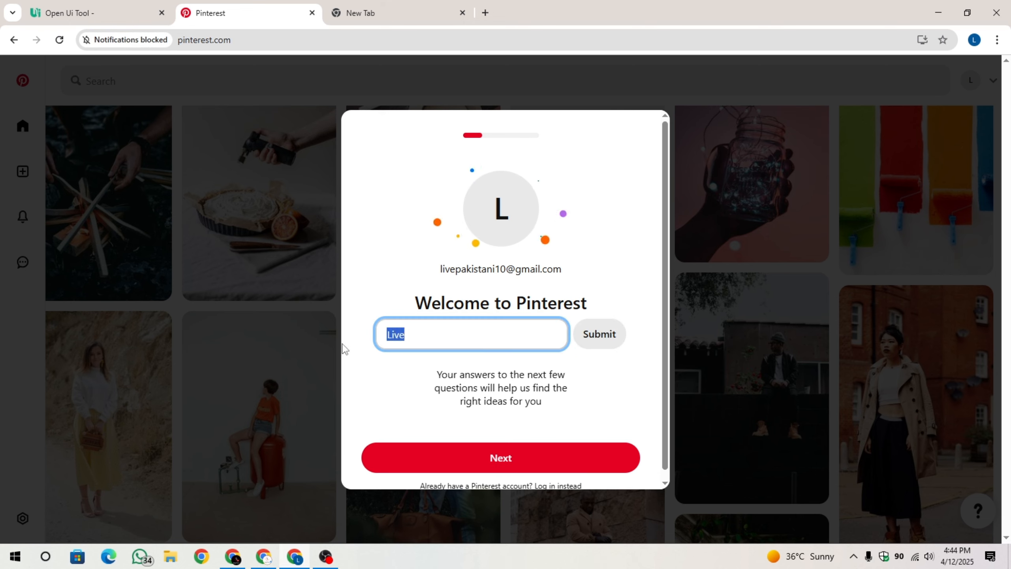
pyautogui.press('BackSpace')
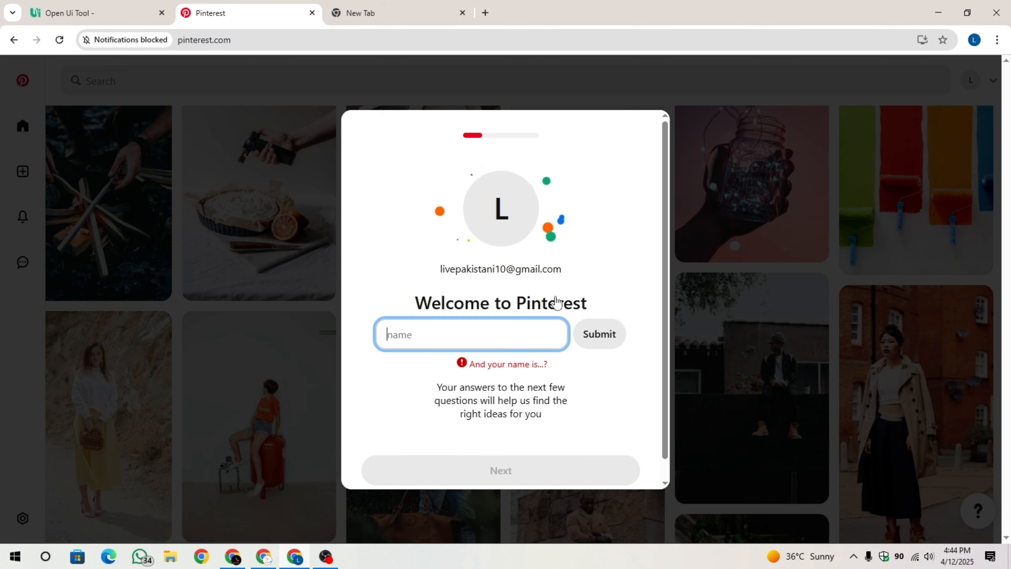
pyautogui.click(118, 11)
pyautogui.click(211, 12)
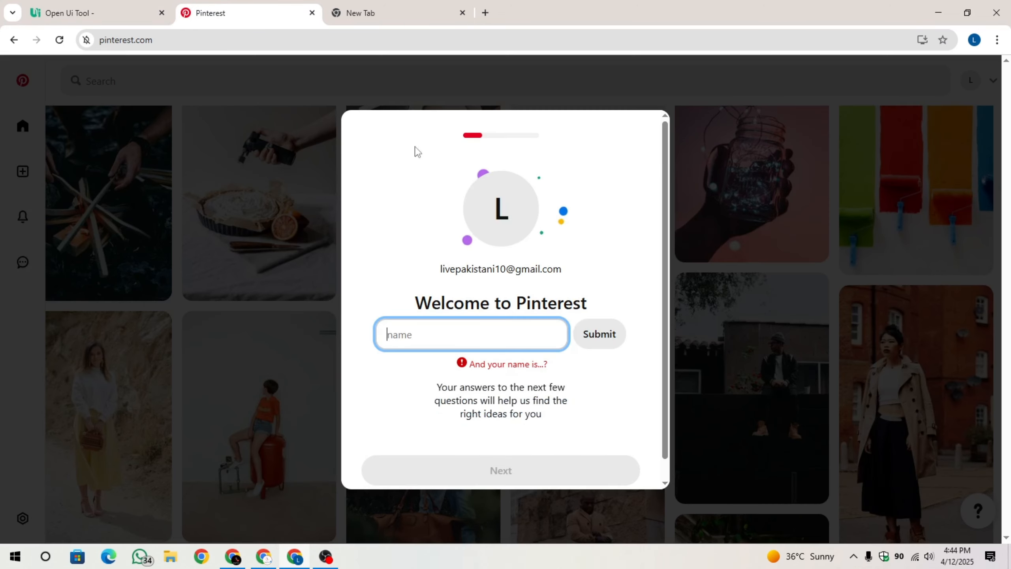
pyautogui.write('Open Ui Tool')
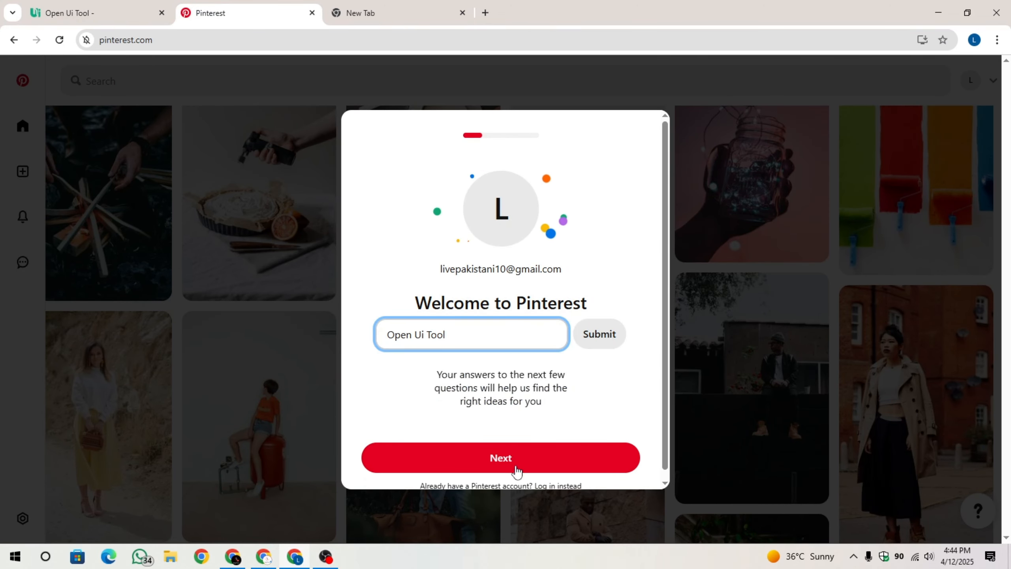
pyautogui.click(516, 471)
pyautogui.click(458, 318)
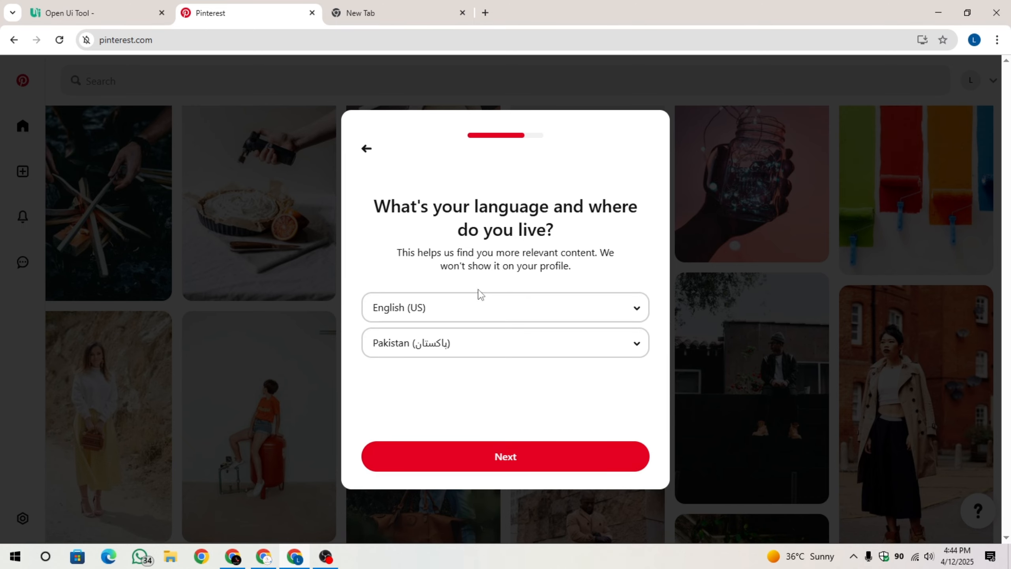
# - Keep the language at English (US), set the country to United States and continue to the interests selection
pyautogui.moveTo(386, 210); pyautogui.dragTo(549, 229)
pyautogui.moveTo(577, 230); pyautogui.dragTo(374, 211)
pyautogui.click(386, 230)
pyautogui.click(422, 314)
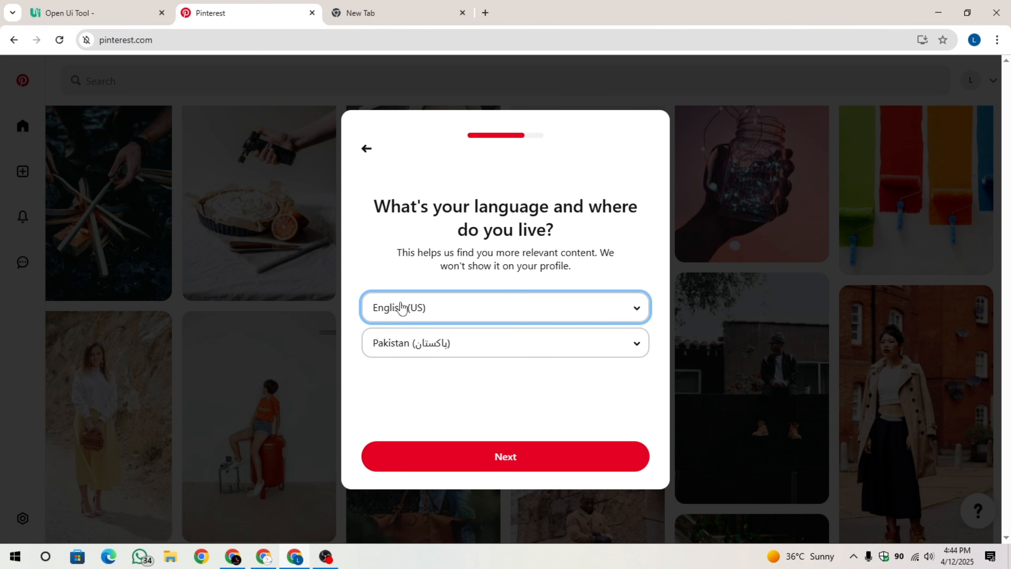
pyautogui.click(388, 357)
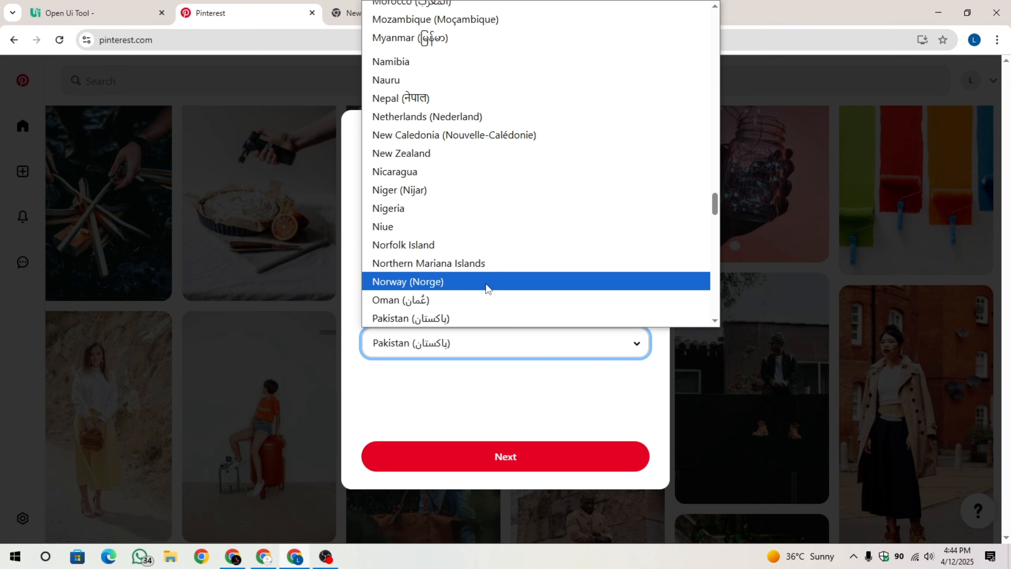
pyautogui.press('u')
pyautogui.press('u')
pyautogui.press('u')
pyautogui.press('u')
pyautogui.press('u')
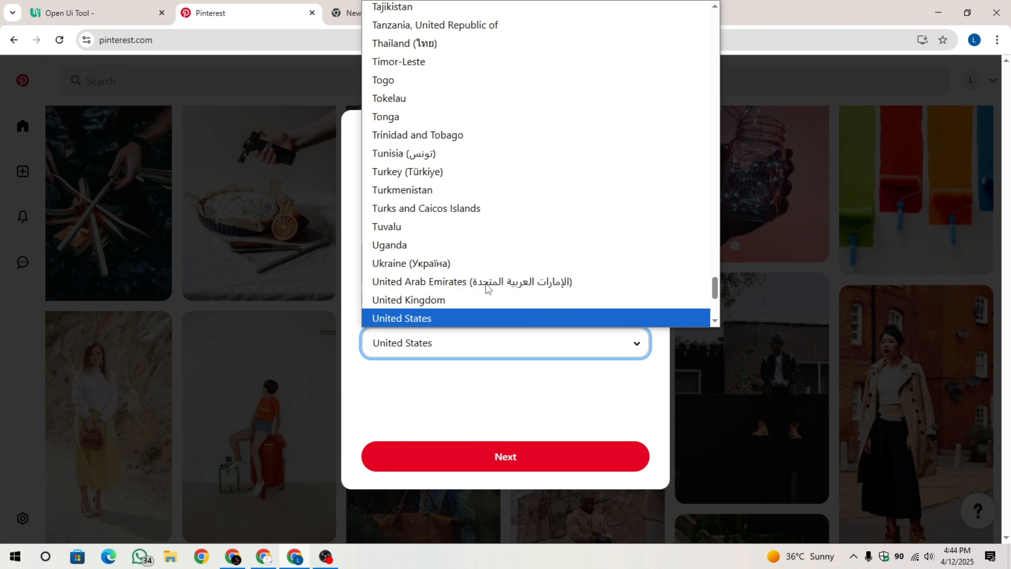
pyautogui.click(440, 319)
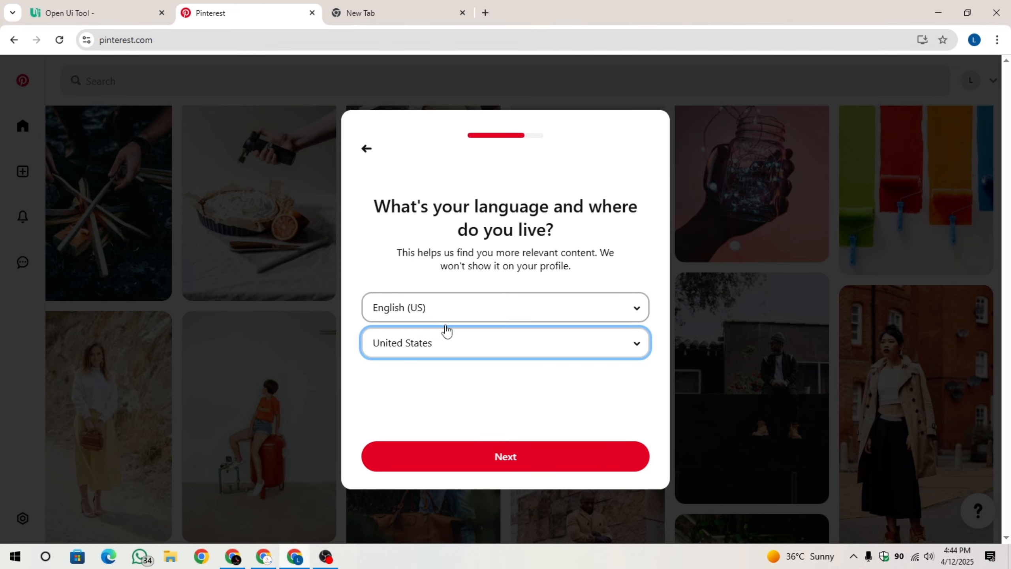
pyautogui.click(481, 459)
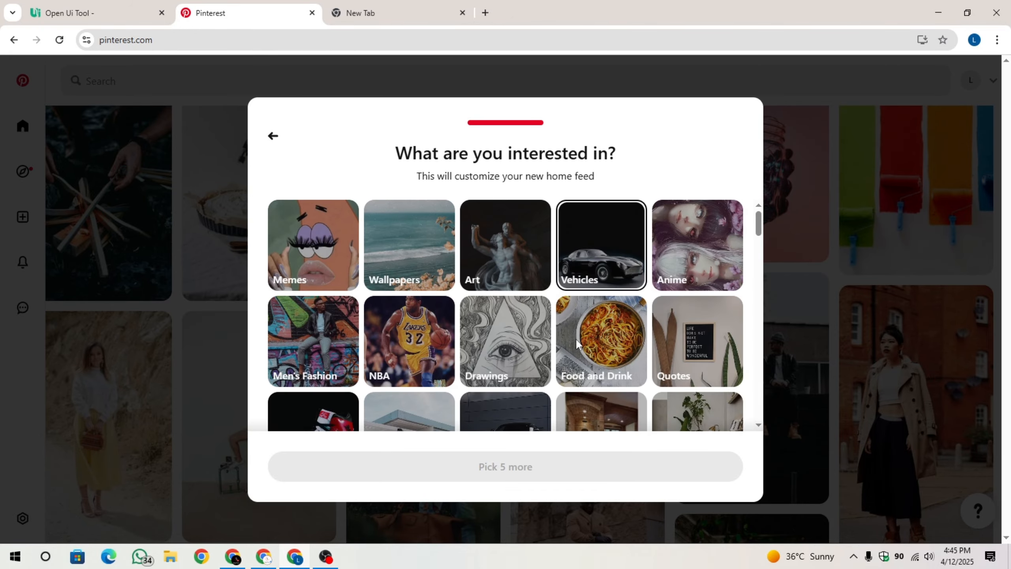
# - Browse the interest topics and pick Art and Vehicles
pyautogui.scroll(-1, 569, 349)
pyautogui.scroll(1, 569, 349)
pyautogui.scroll(-5, 552, 250)
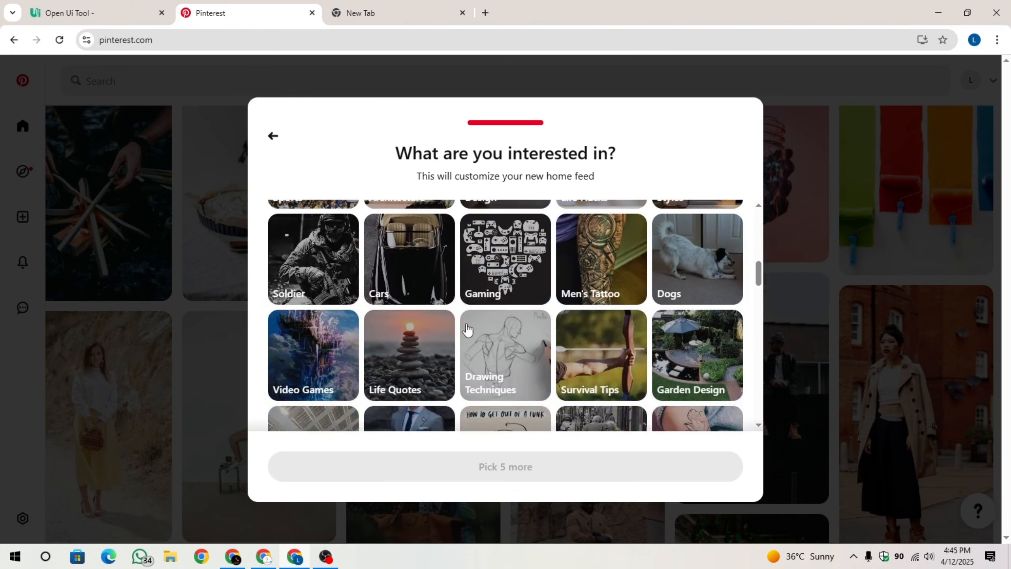
pyautogui.scroll(5, 517, 311)
pyautogui.scroll(-1, 492, 360)
pyautogui.scroll(-5, 492, 361)
pyautogui.scroll(6, 494, 339)
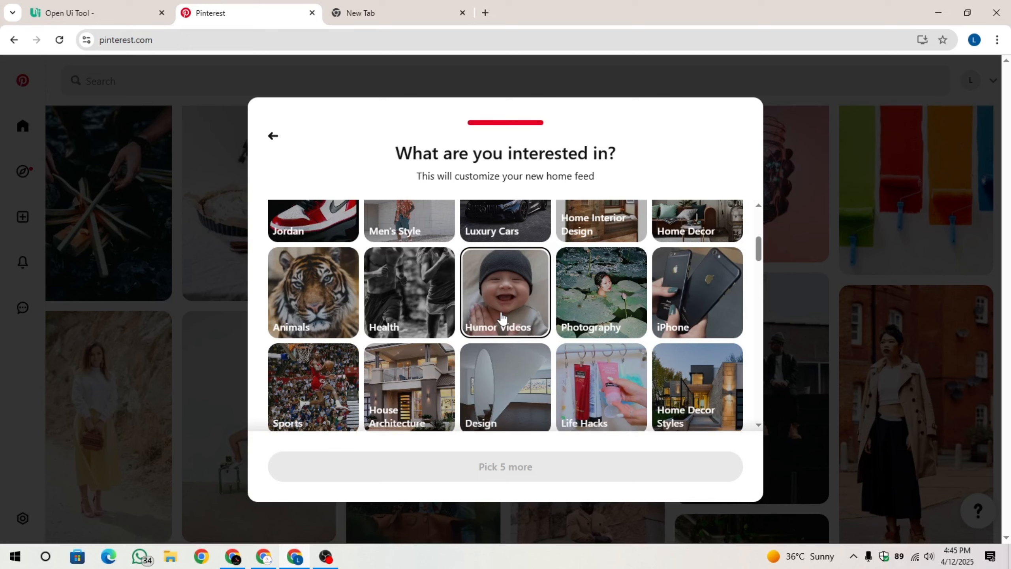
pyautogui.click(486, 259)
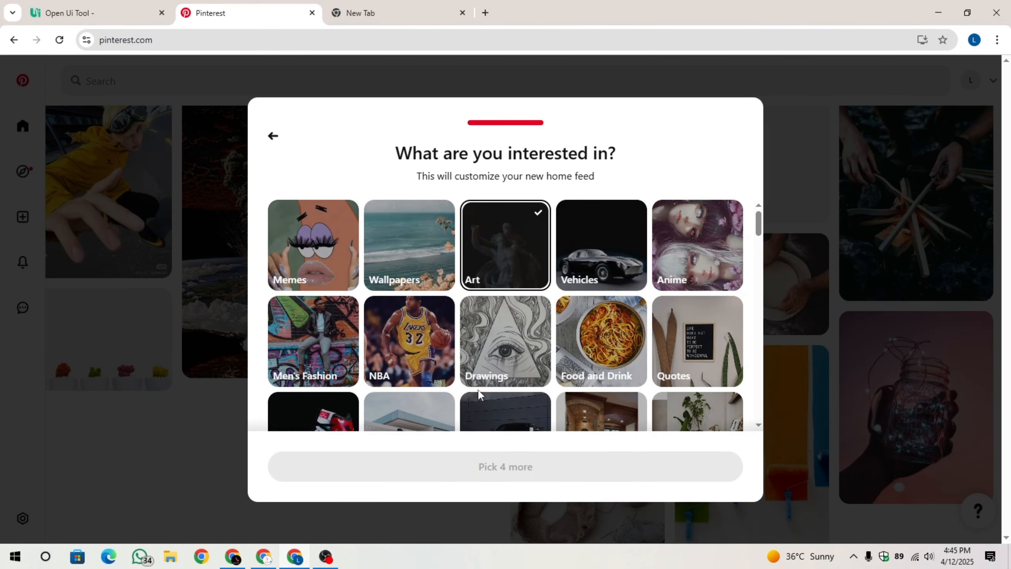
pyautogui.click(603, 253)
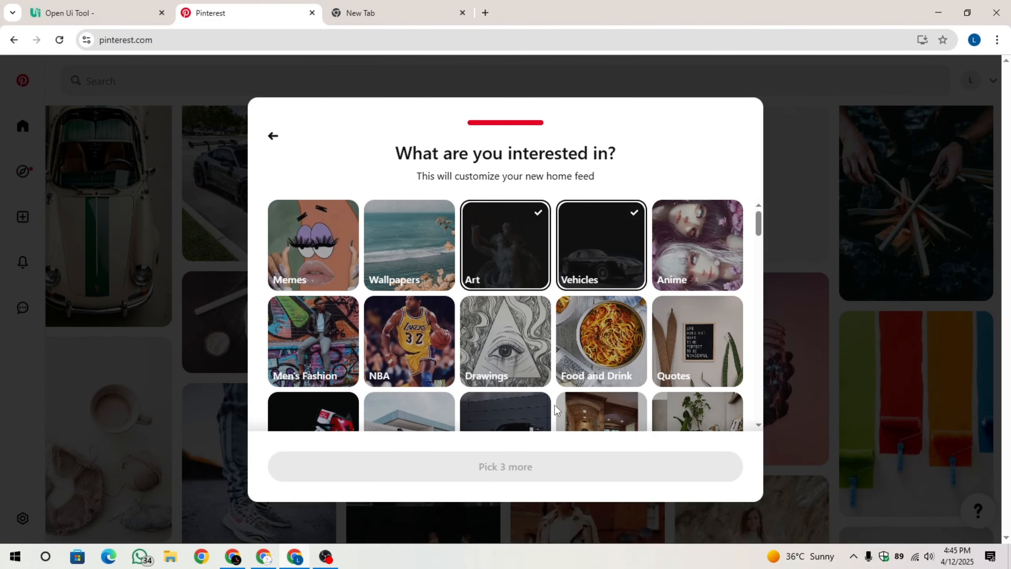
# - Add the interests Men's Fashion, Design, Life Hacks and House Architecture, and continue to the home feed
pyautogui.scroll(-6, 438, 279)
pyautogui.scroll(3, 319, 219)
pyautogui.click(330, 277)
pyautogui.scroll(-5, 550, 337)
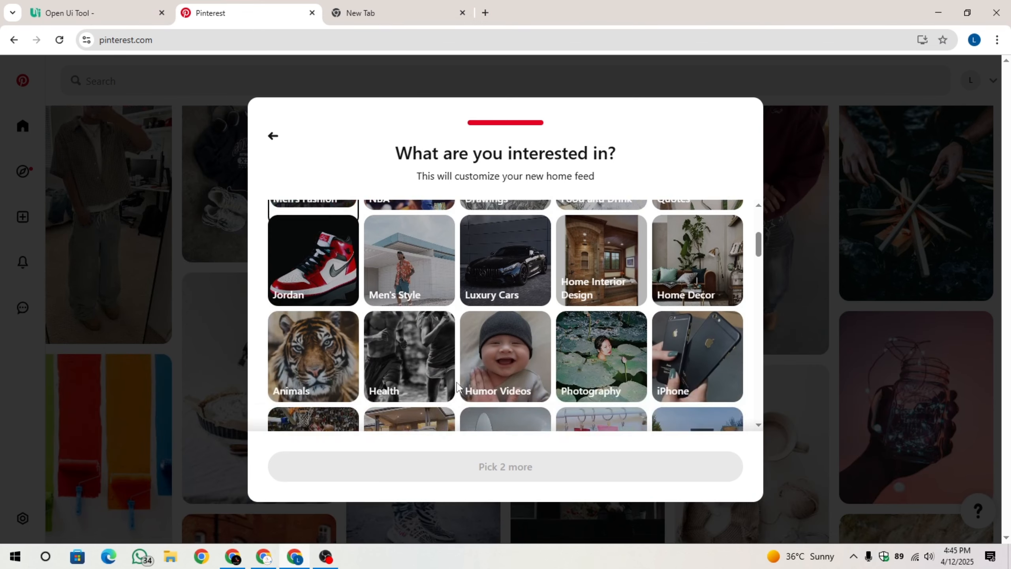
pyautogui.click(535, 316)
pyautogui.click(582, 312)
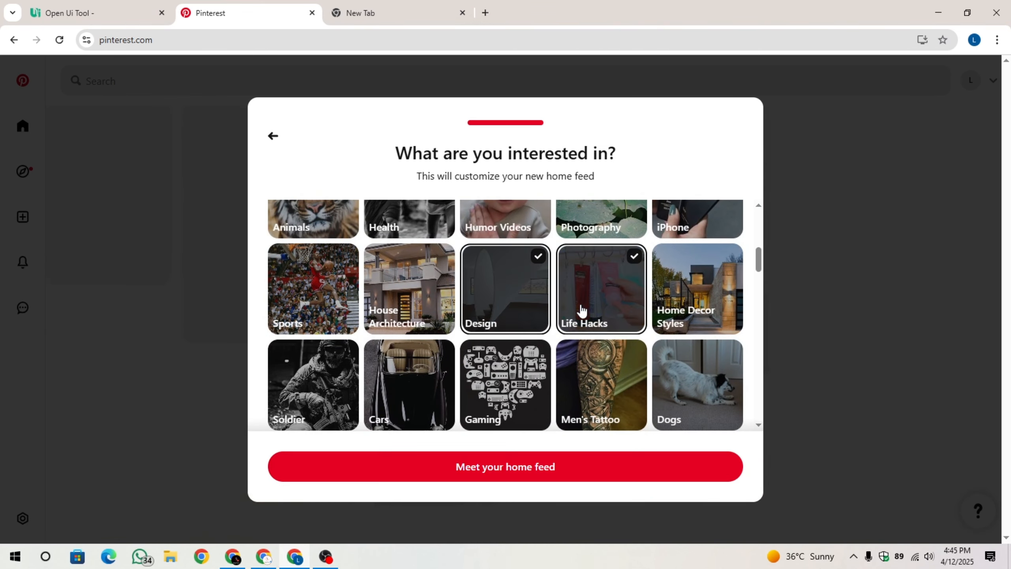
pyautogui.click(409, 286)
pyautogui.click(500, 468)
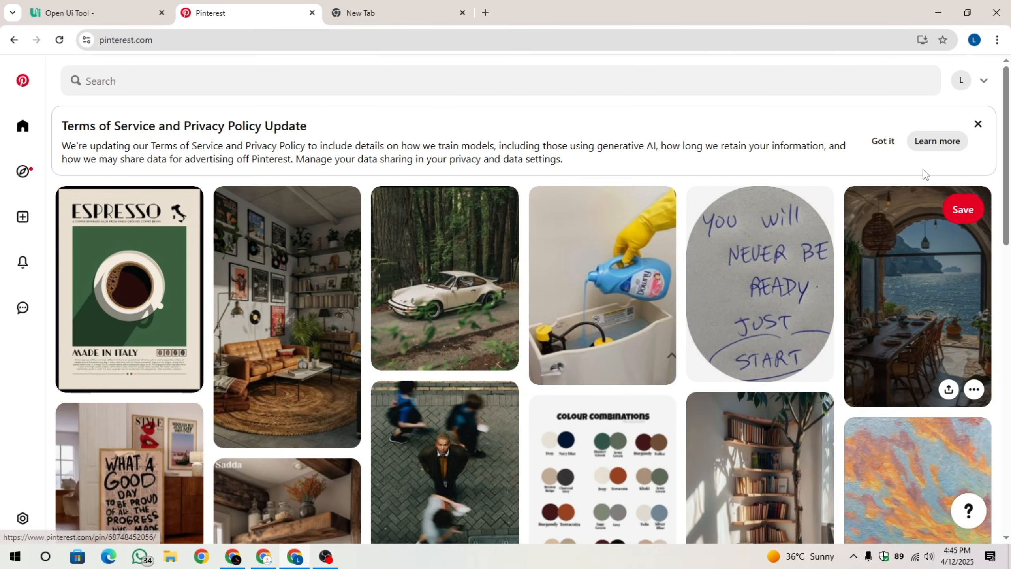
# - Dismiss the Terms of Service and Privacy Policy notice and open the account's public profile page for review
pyautogui.click(977, 123)
pyautogui.click(960, 87)
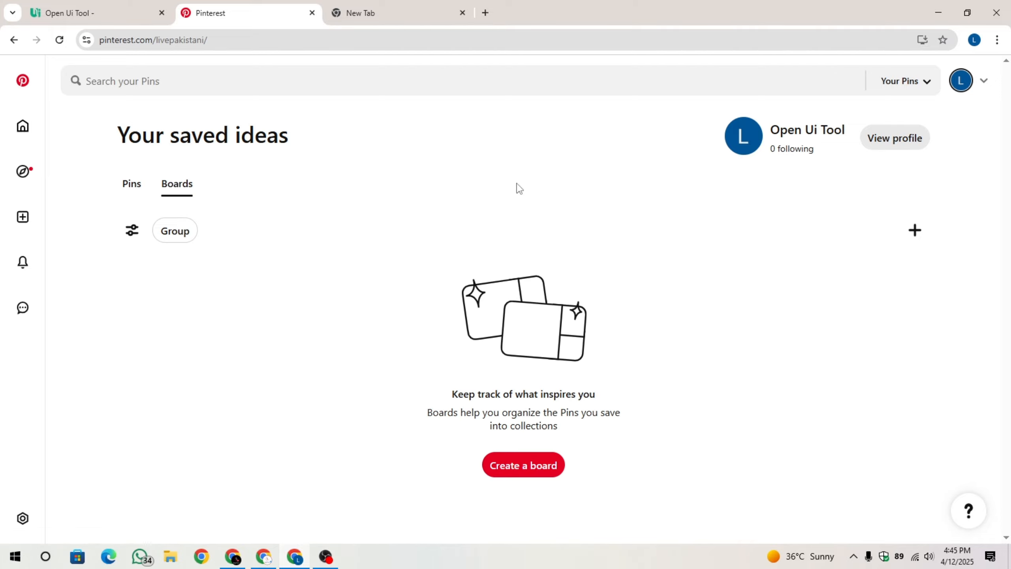
pyautogui.click(883, 143)
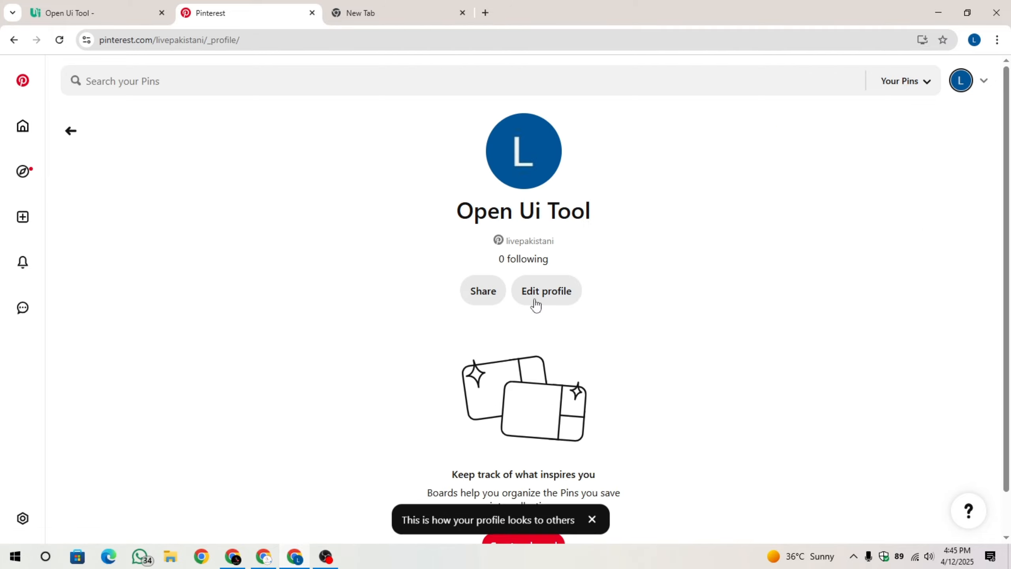
pyautogui.scroll(-1, 617, 407)
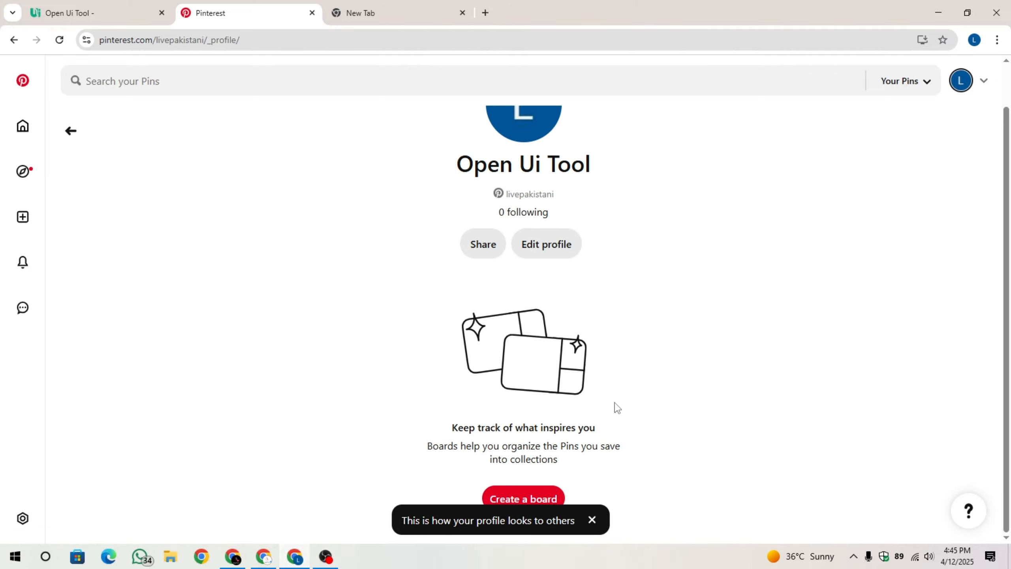
pyautogui.click(594, 520)
pyautogui.scroll(1, 630, 497)
pyautogui.moveTo(501, 271); pyautogui.dragTo(564, 266)
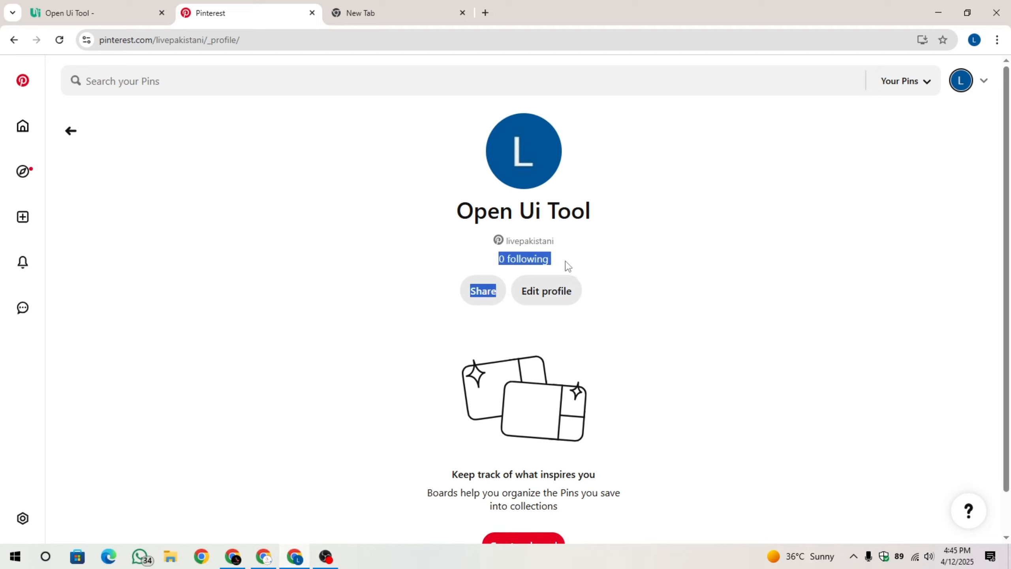
pyautogui.click(567, 266)
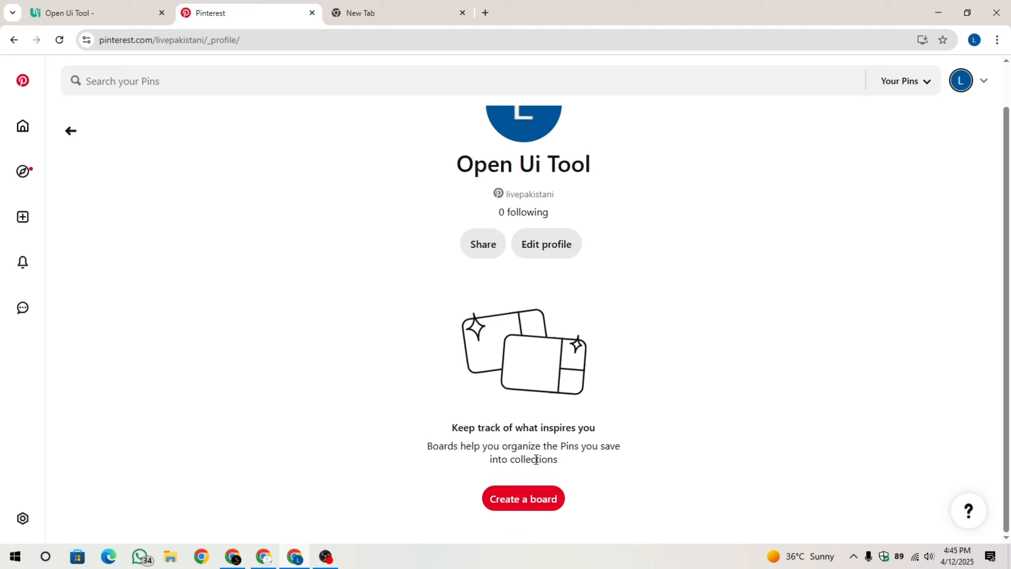
# - View the name, secrecy and collaborator options for creating a board, and close the dialog without creating one
pyautogui.click(529, 501)
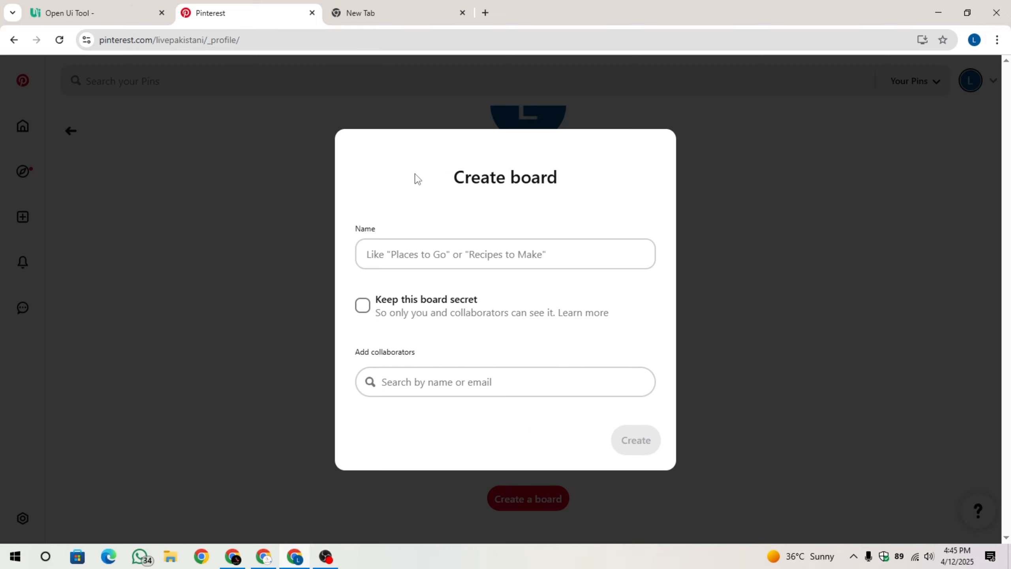
pyautogui.click(376, 252)
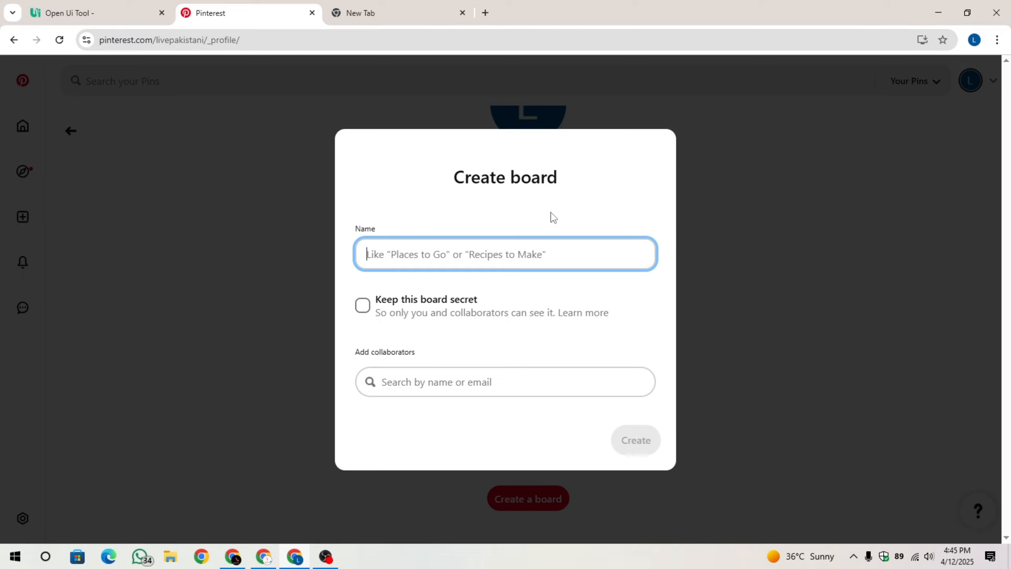
pyautogui.click(607, 202)
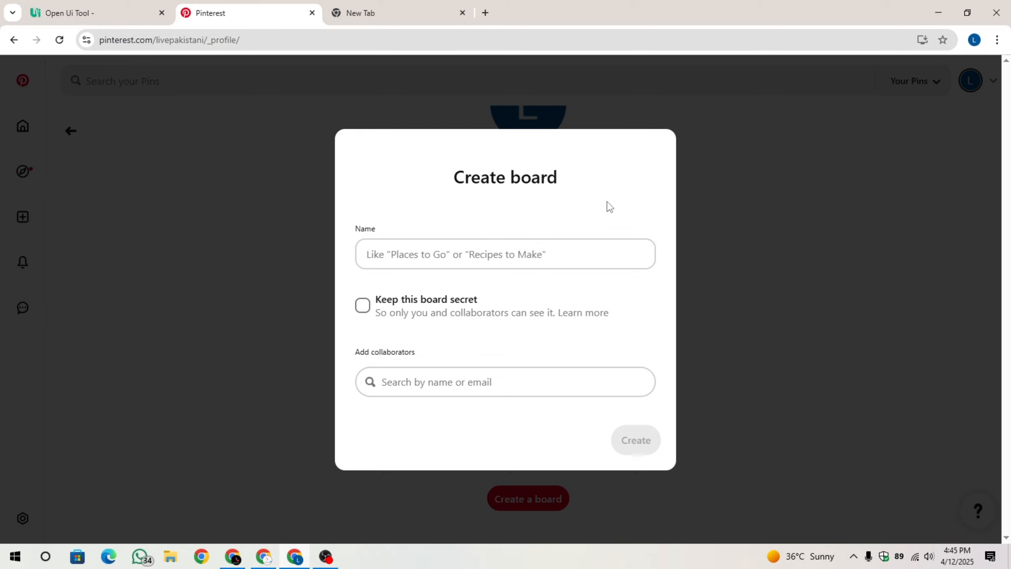
pyautogui.click(820, 171)
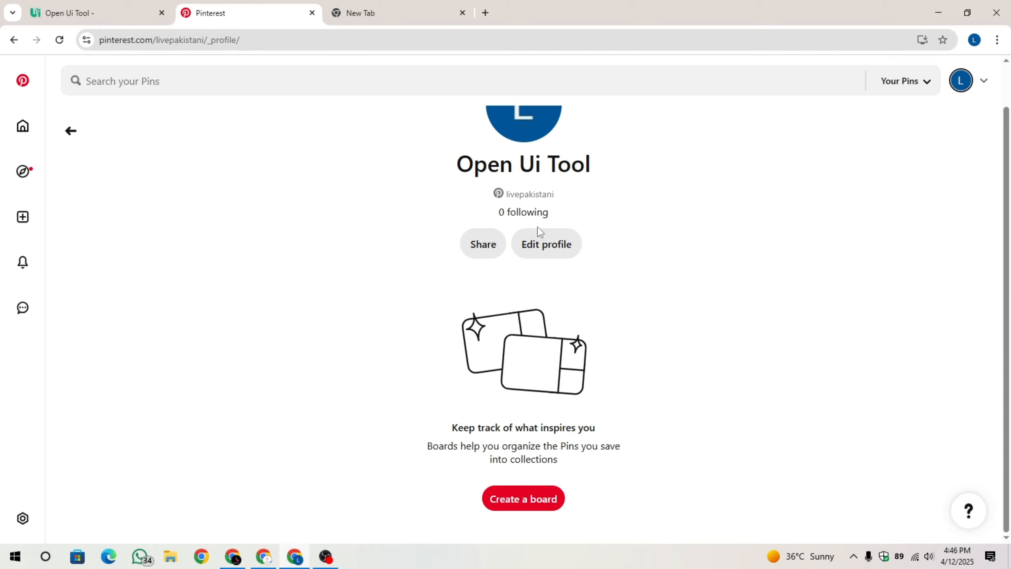
pyautogui.scroll(2, 529, 233)
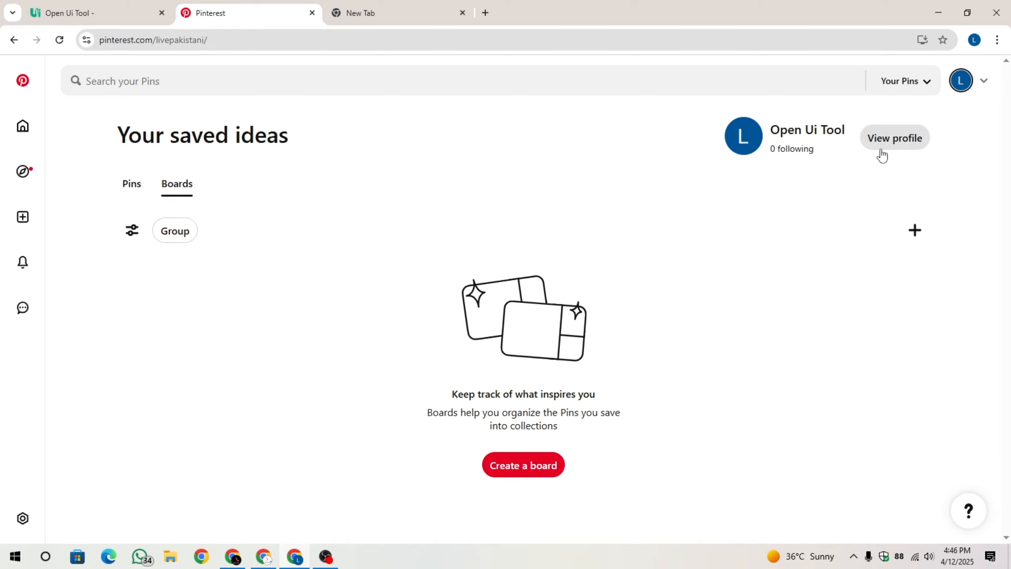
# - Convert the personal account to a business account by accepting the free upgrade
pyautogui.click(980, 82)
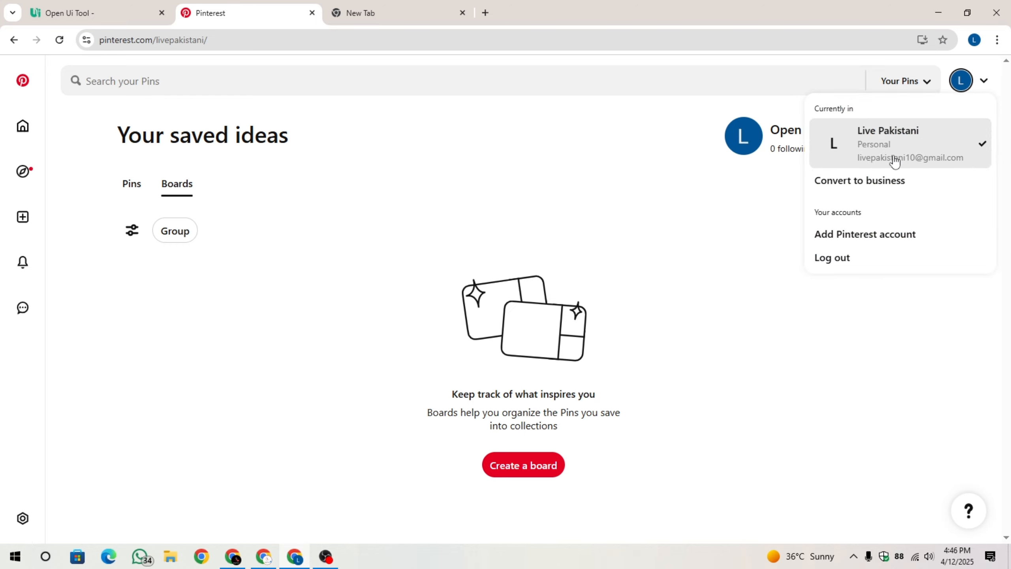
pyautogui.click(875, 193)
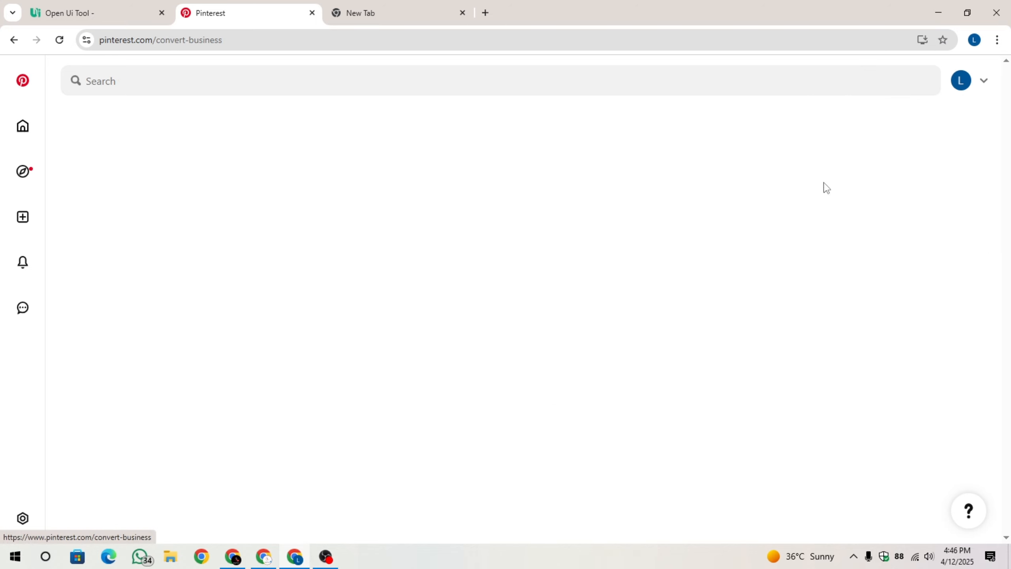
pyautogui.scroll(-2, 494, 412)
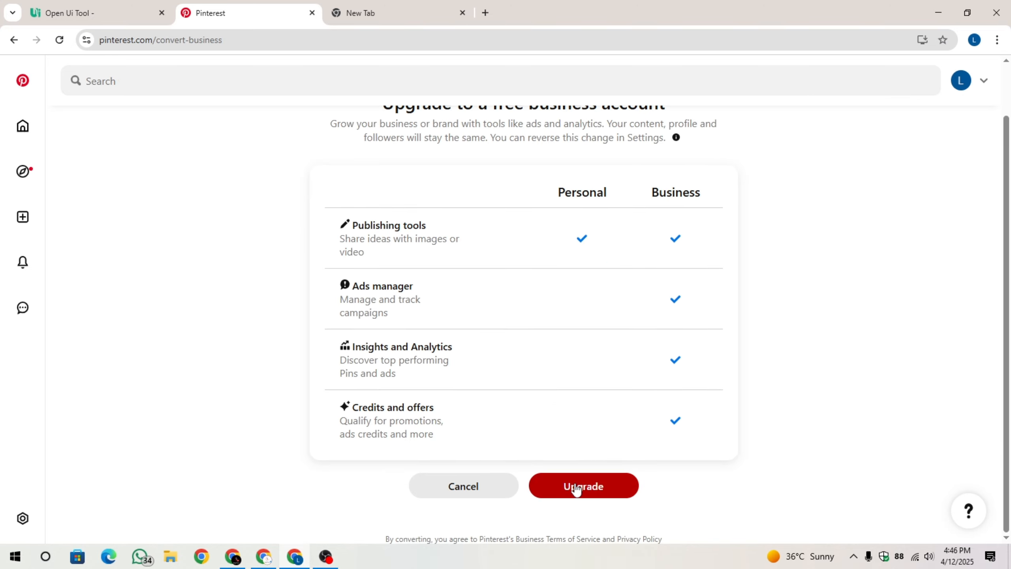
pyautogui.click(581, 487)
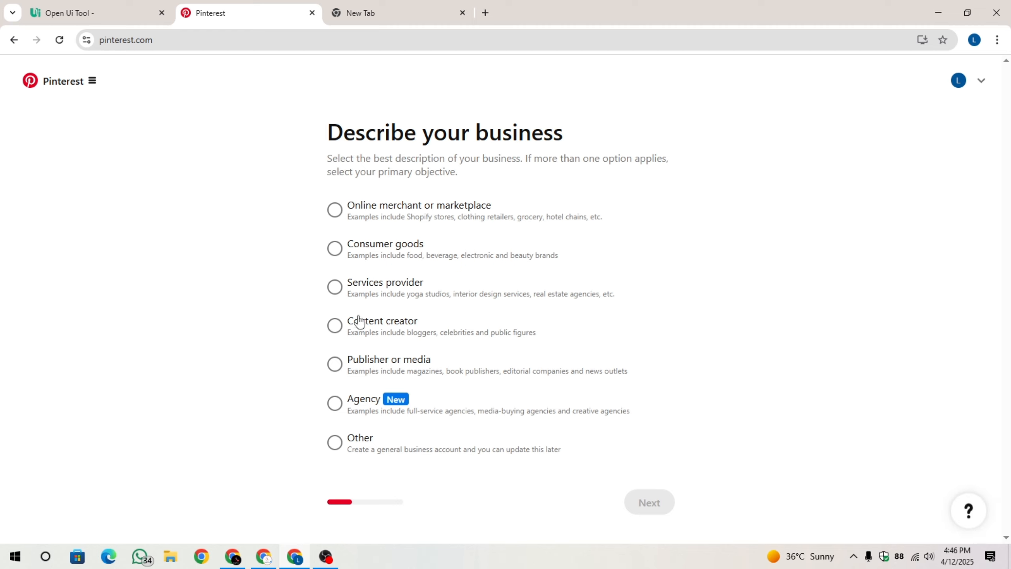
# - Describe the business as Publisher or media and continue to the business details
pyautogui.click(383, 371)
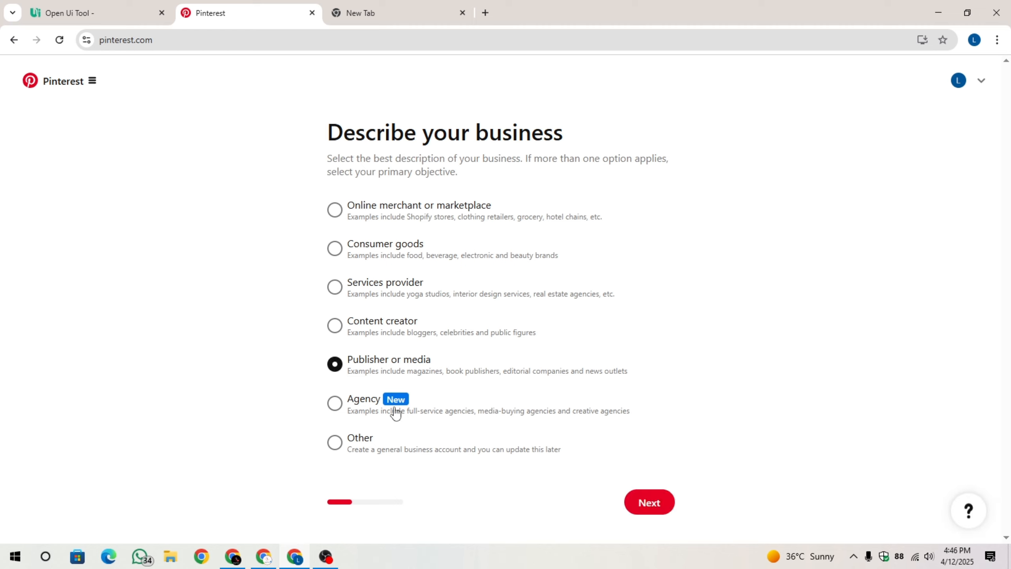
pyautogui.click(387, 332)
pyautogui.click(404, 357)
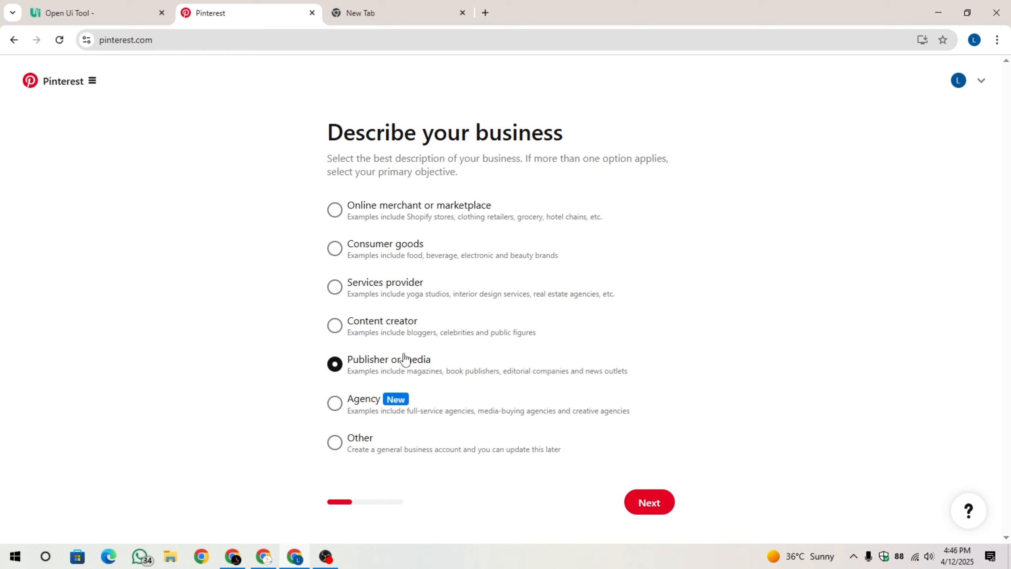
pyautogui.click(664, 511)
# - Enter Open Ui Tool as the business name and keep the country as United States
pyautogui.click(372, 220)
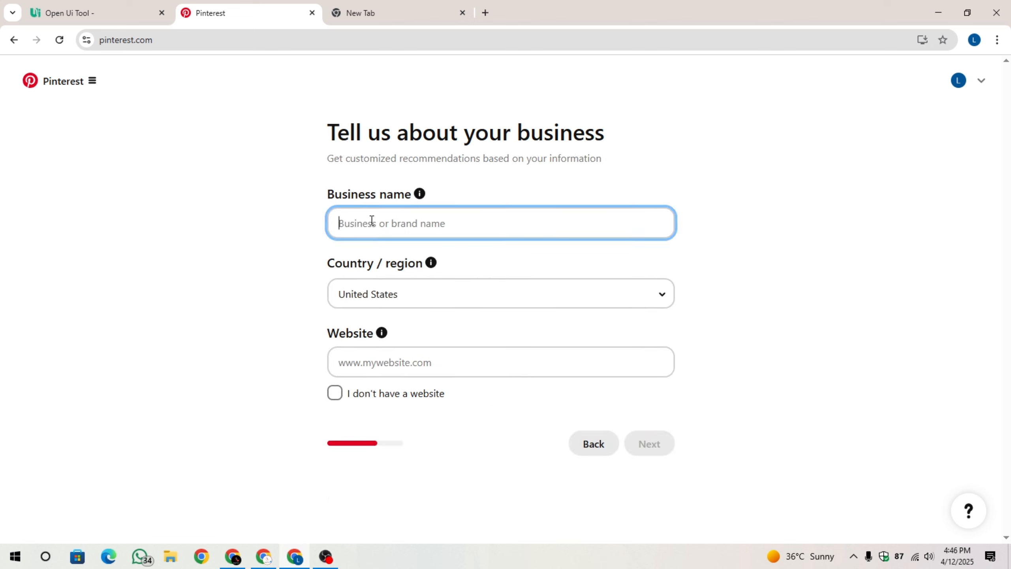
pyautogui.write('Open Ui Tool')
pyautogui.click(413, 295)
pyautogui.click(360, 293)
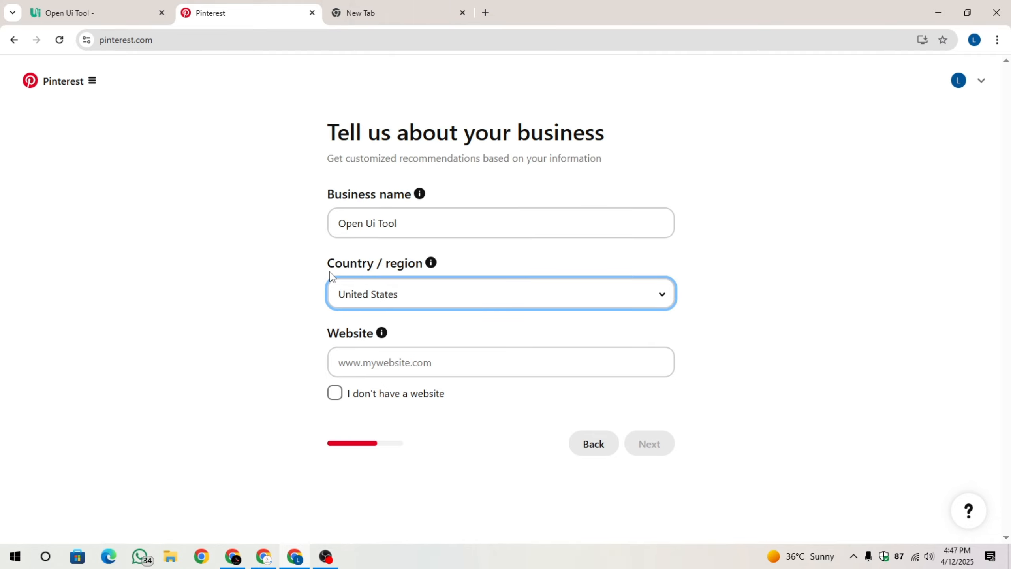
# - Keep United States as the country, mark that the business has no website, and continue to the next details
pyautogui.click(433, 293)
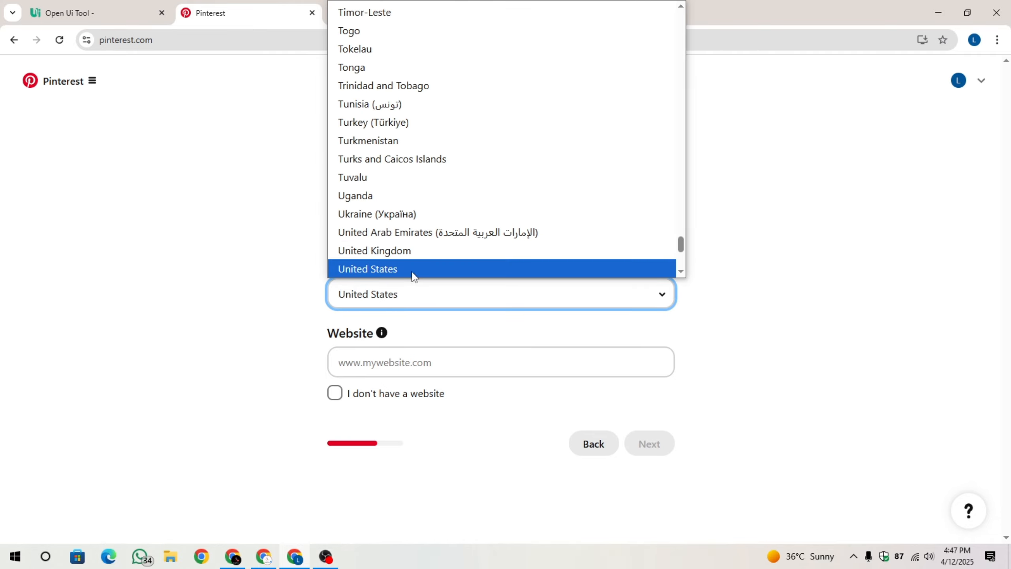
pyautogui.click(413, 269)
pyautogui.click(255, 301)
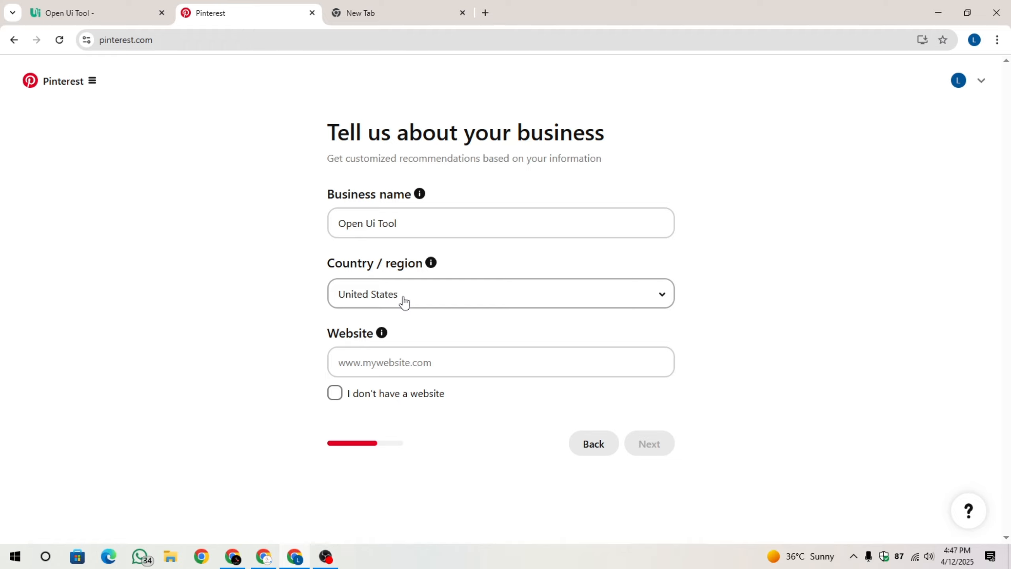
pyautogui.click(373, 364)
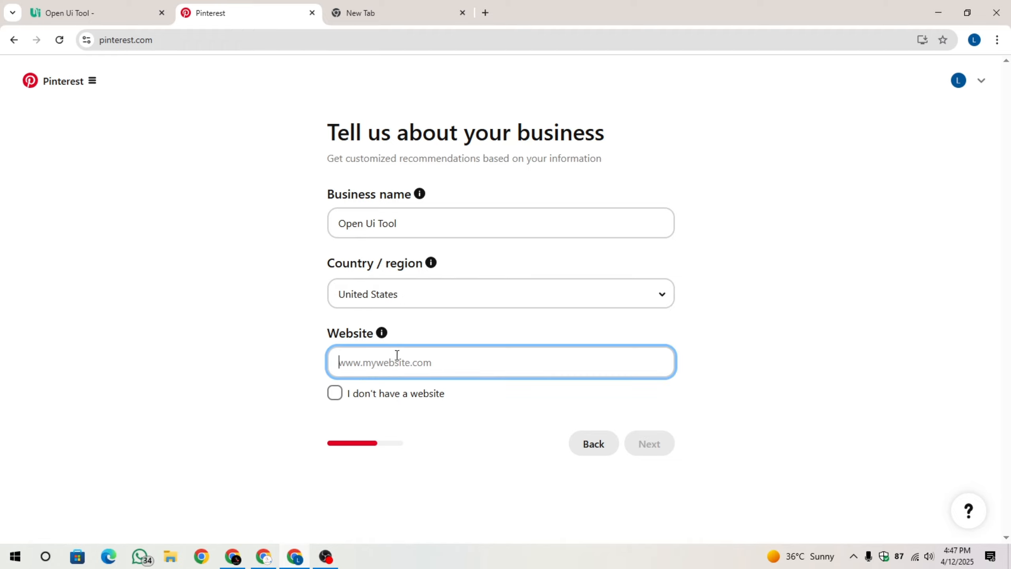
pyautogui.click(393, 396)
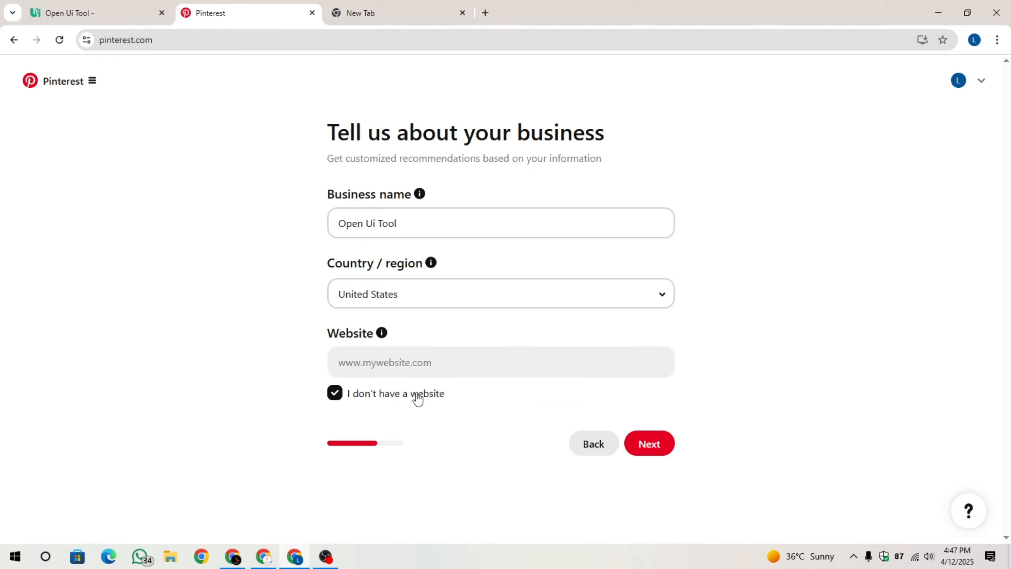
pyautogui.click(665, 451)
# - Choose Drive traffic to your site as the business goal and open the choices for the brand's primary focus
pyautogui.click(431, 225)
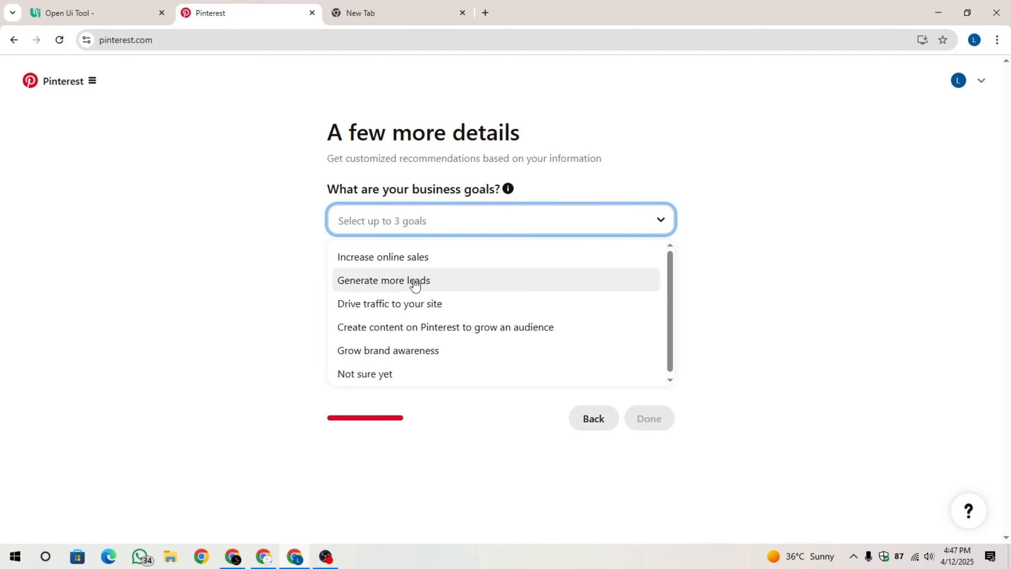
pyautogui.click(450, 307)
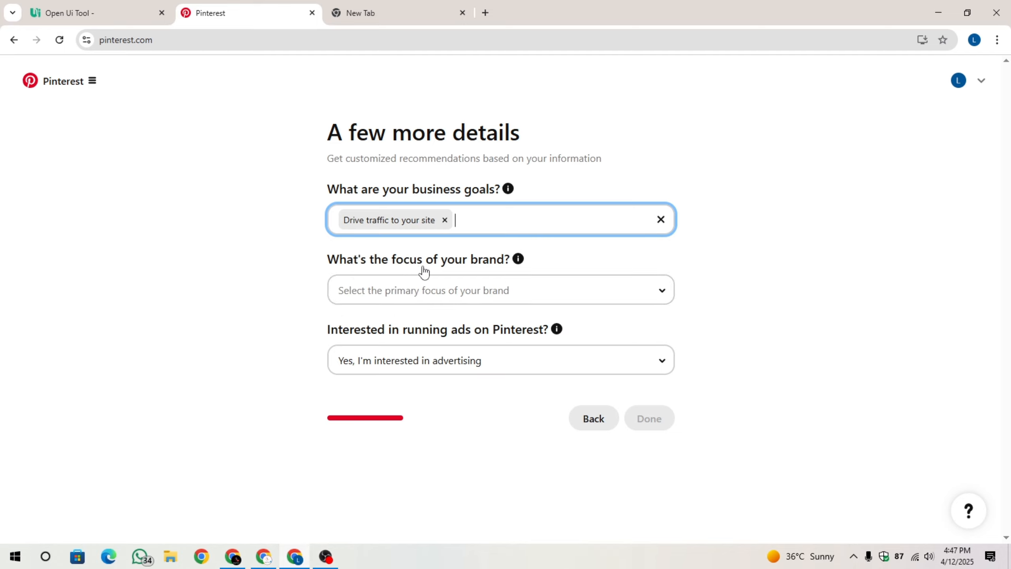
pyautogui.click(483, 294)
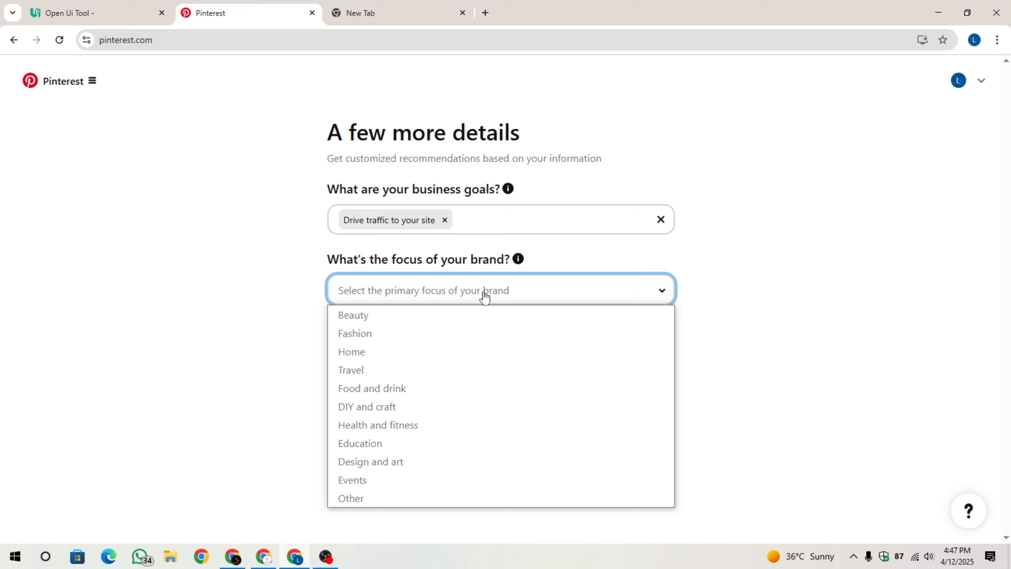
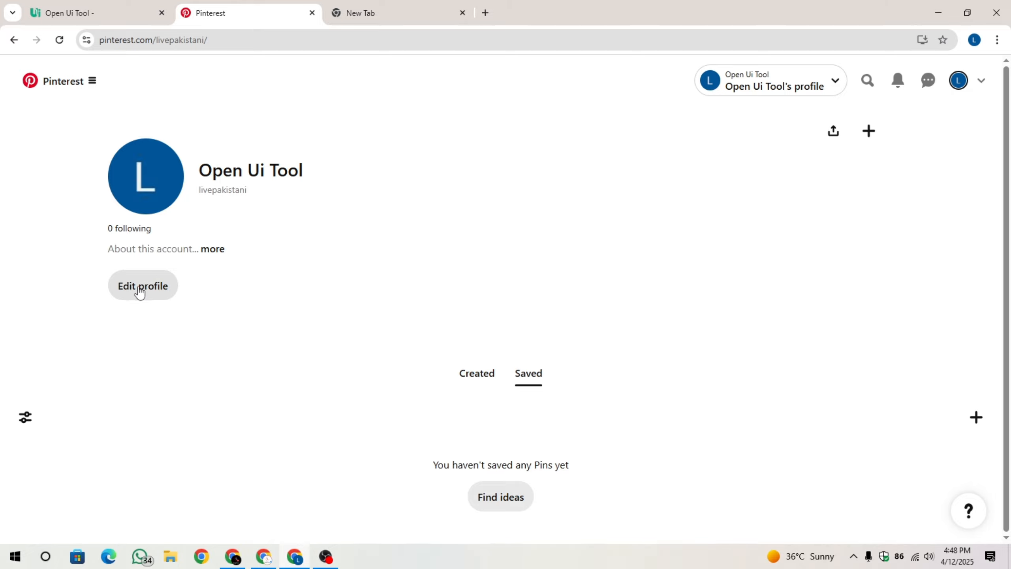
# - Open the Open Ui Tool profile for editing and set the pronouns to he/him
pyautogui.click(138, 288)
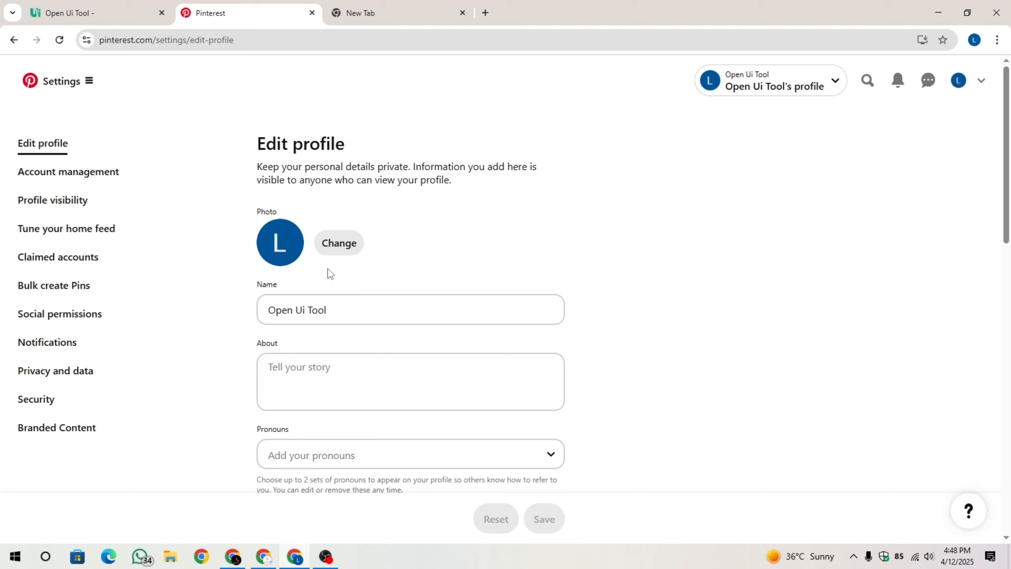
pyautogui.scroll(-1, 394, 300)
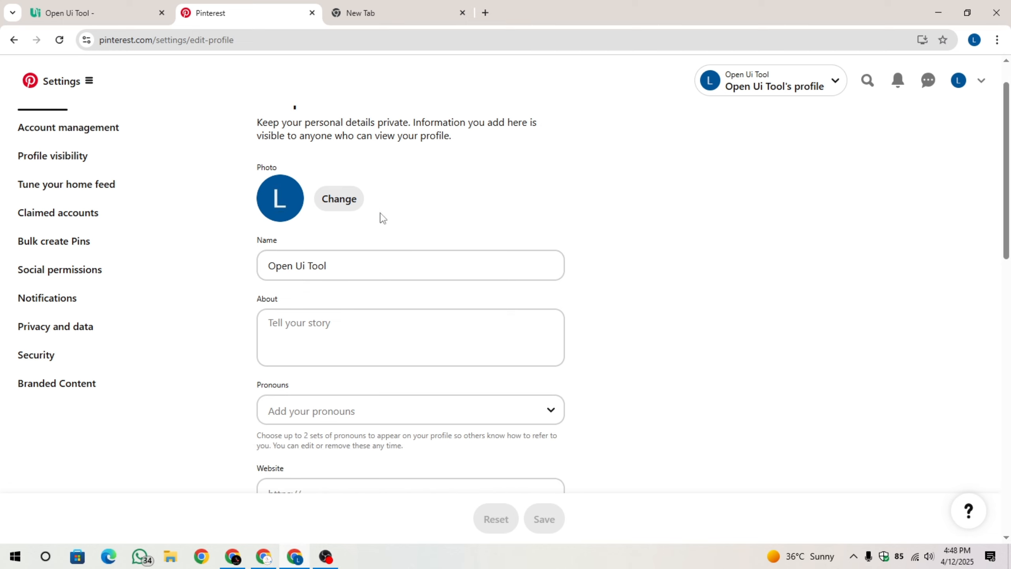
pyautogui.scroll(-2, 504, 241)
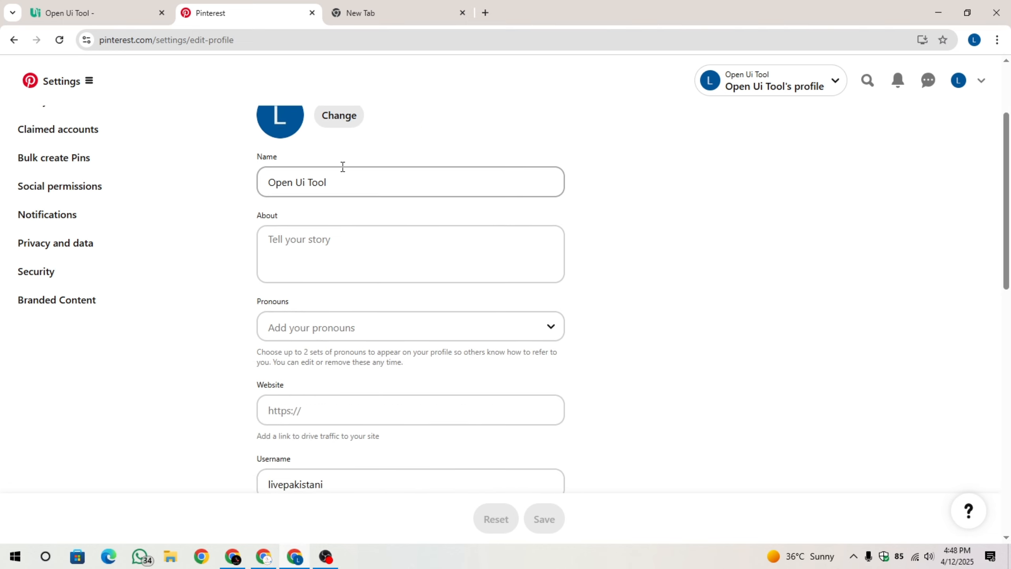
pyautogui.click(300, 239)
pyautogui.moveTo(338, 179); pyautogui.dragTo(247, 187)
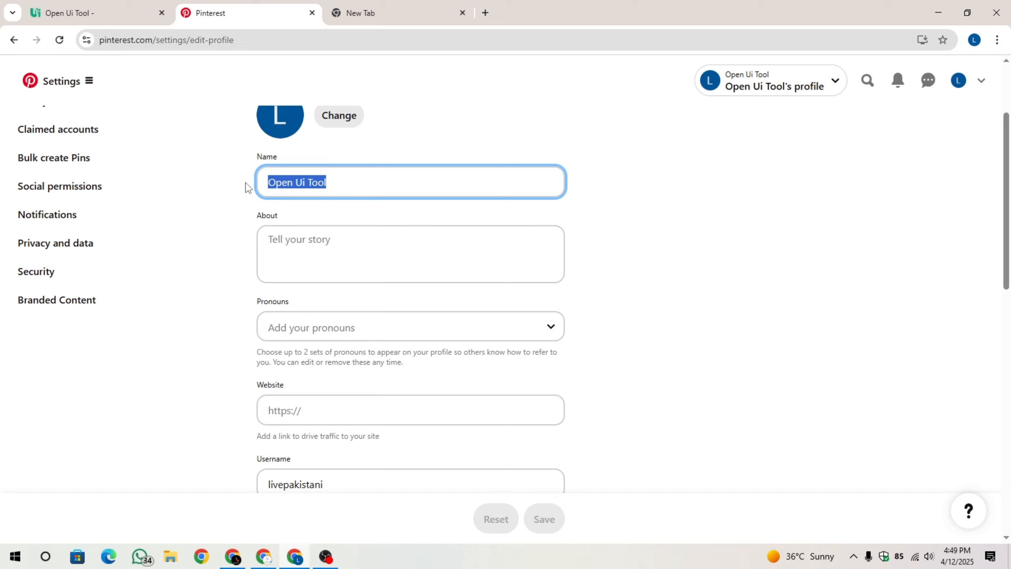
pyautogui.click(247, 209)
pyautogui.scroll(-2, 247, 217)
pyautogui.click(318, 239)
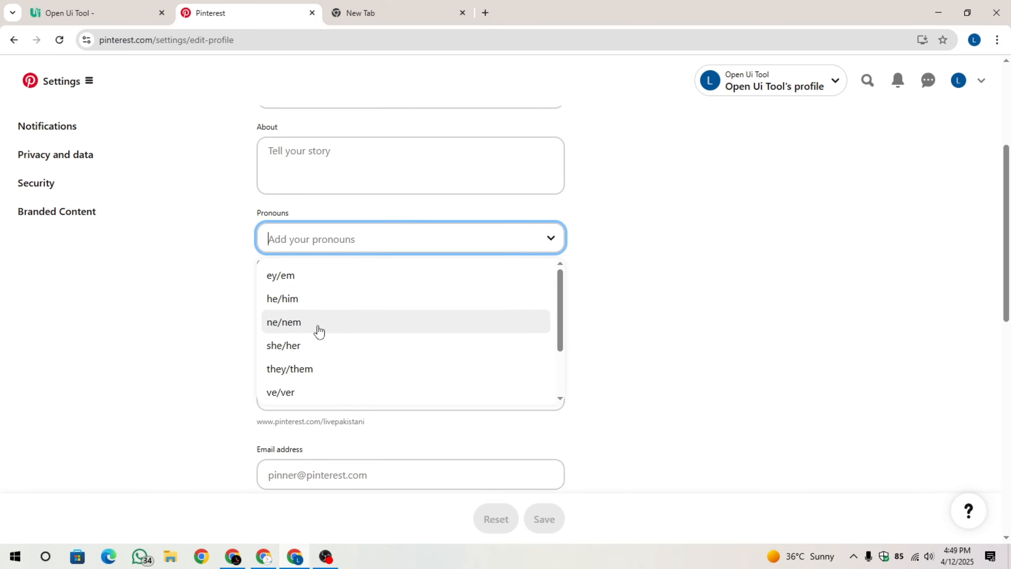
pyautogui.click(314, 306)
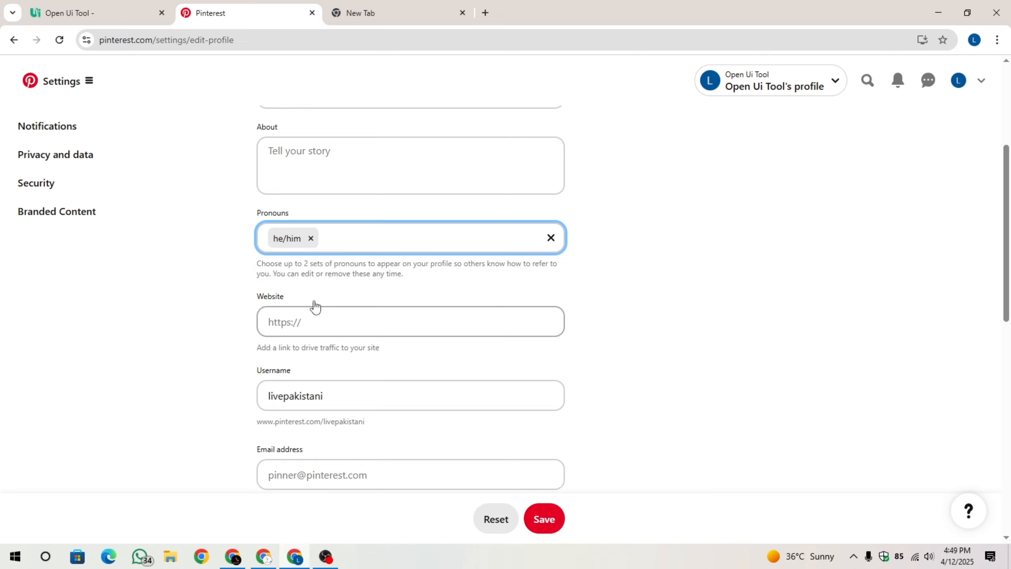
# - Leave the profile's website blank and change the username to openuitool
pyautogui.click(280, 323)
pyautogui.click(243, 329)
pyautogui.click(286, 389)
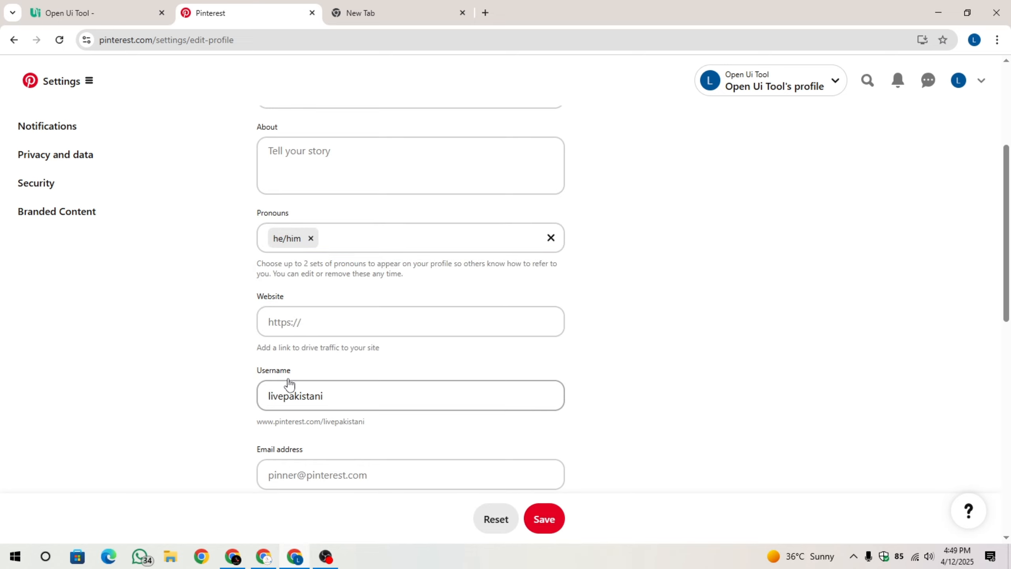
pyautogui.scroll(-2, 287, 386)
pyautogui.moveTo(334, 325); pyautogui.dragTo(236, 334)
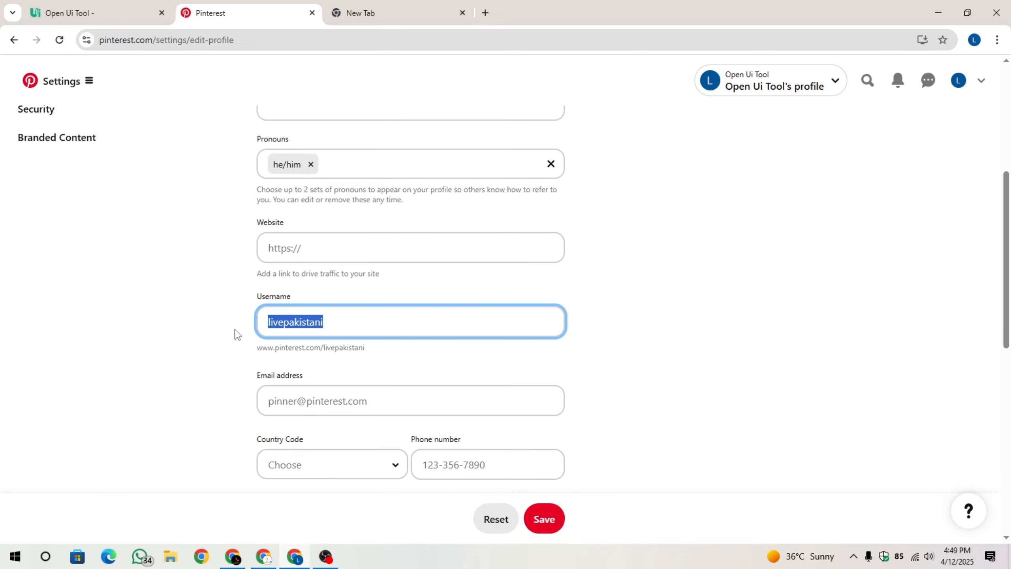
pyautogui.press('BackSpace')
pyautogui.write('openuitool')
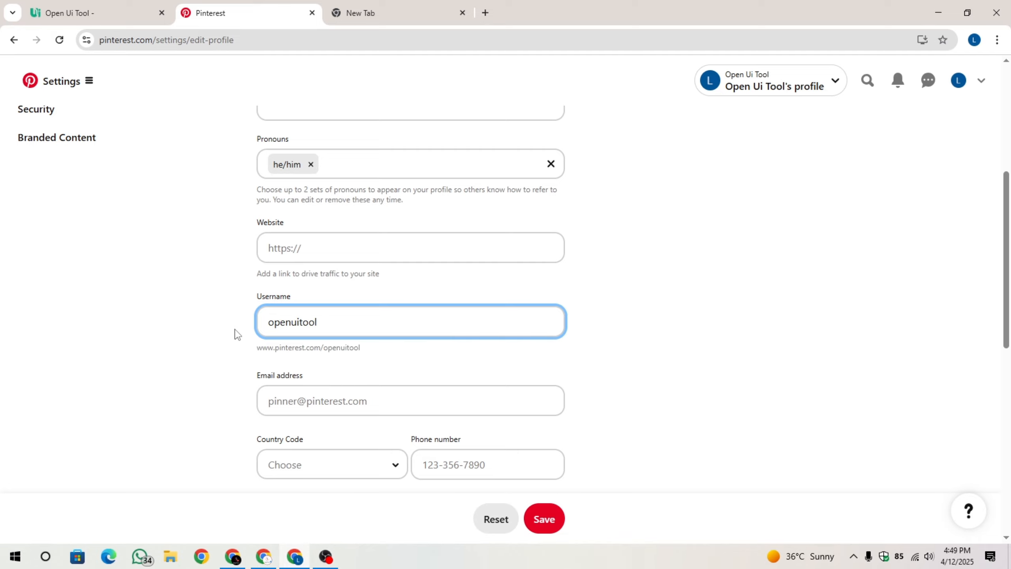
pyautogui.click(237, 334)
# - Set the profile's phone country code to Pakistan (+92), leaving the email address and phone number empty
pyautogui.click(261, 398)
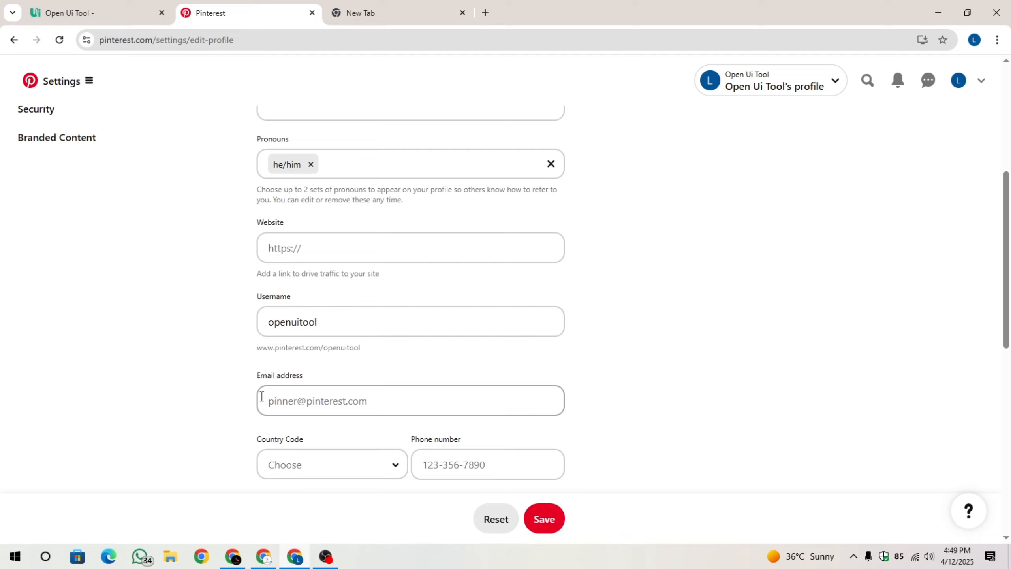
pyautogui.scroll(-1, 300, 391)
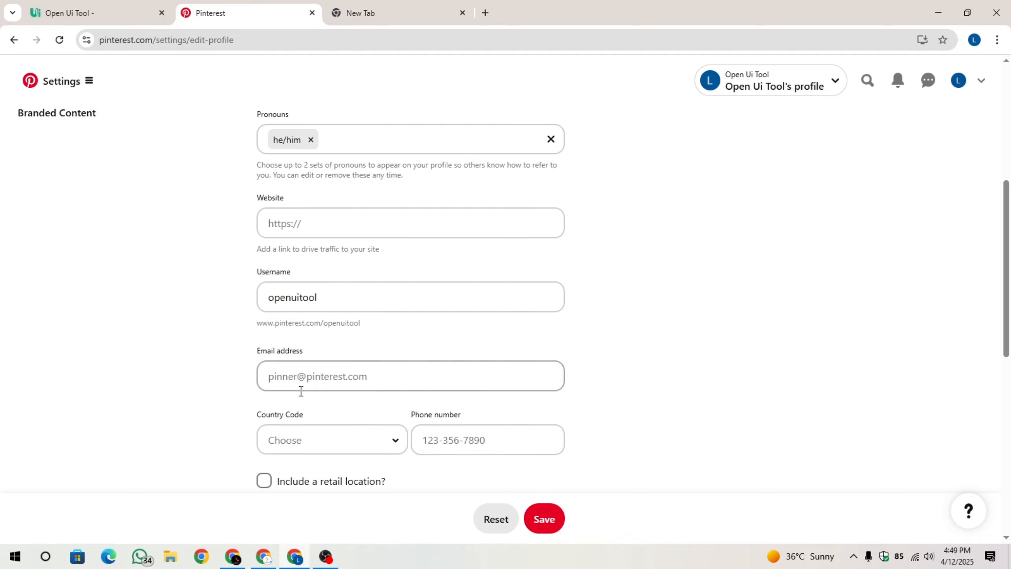
pyautogui.click(298, 443)
pyautogui.press('p')
pyautogui.press('p')
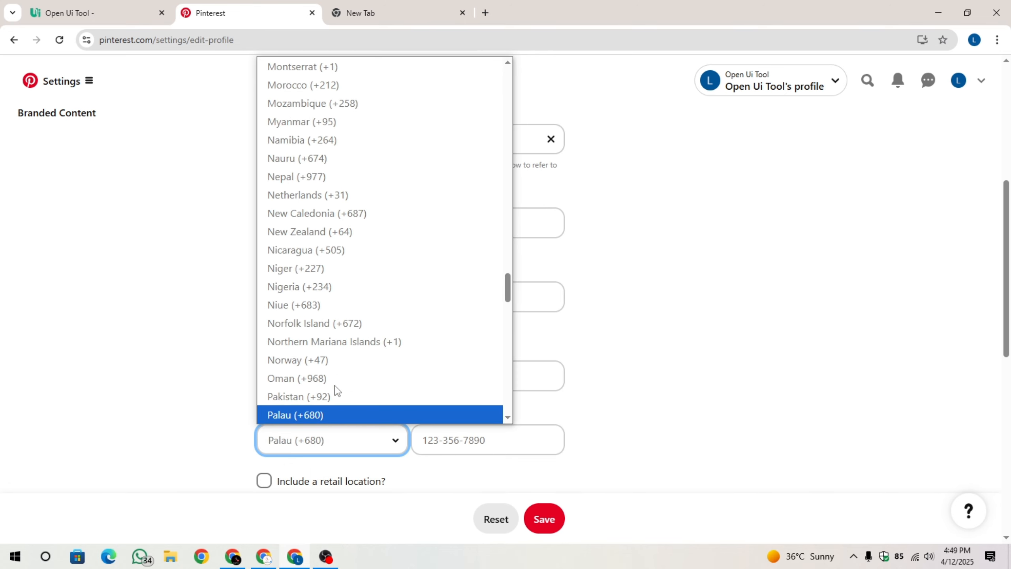
pyautogui.click(333, 396)
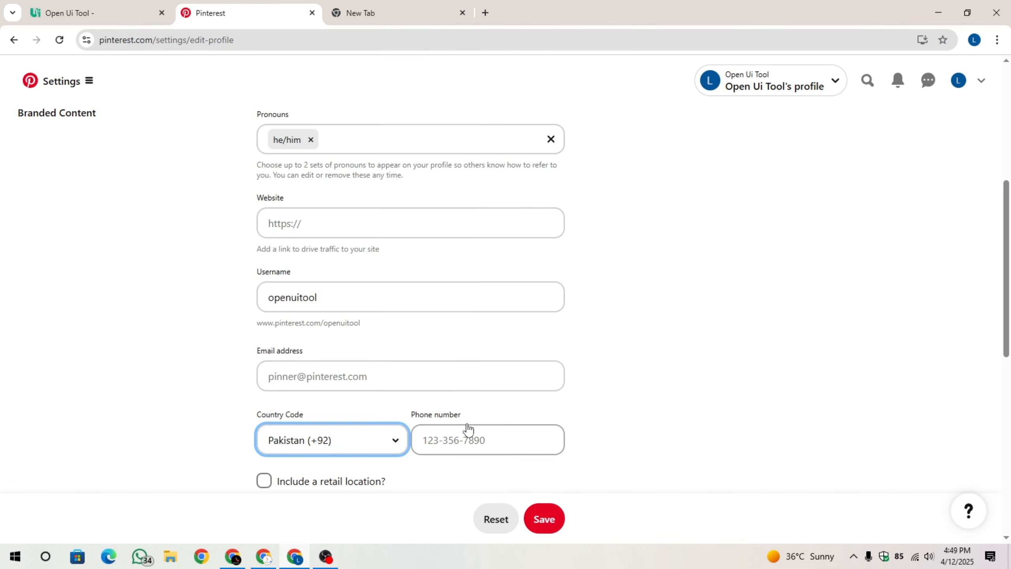
pyautogui.moveTo(416, 419); pyautogui.dragTo(472, 424)
pyautogui.click(467, 448)
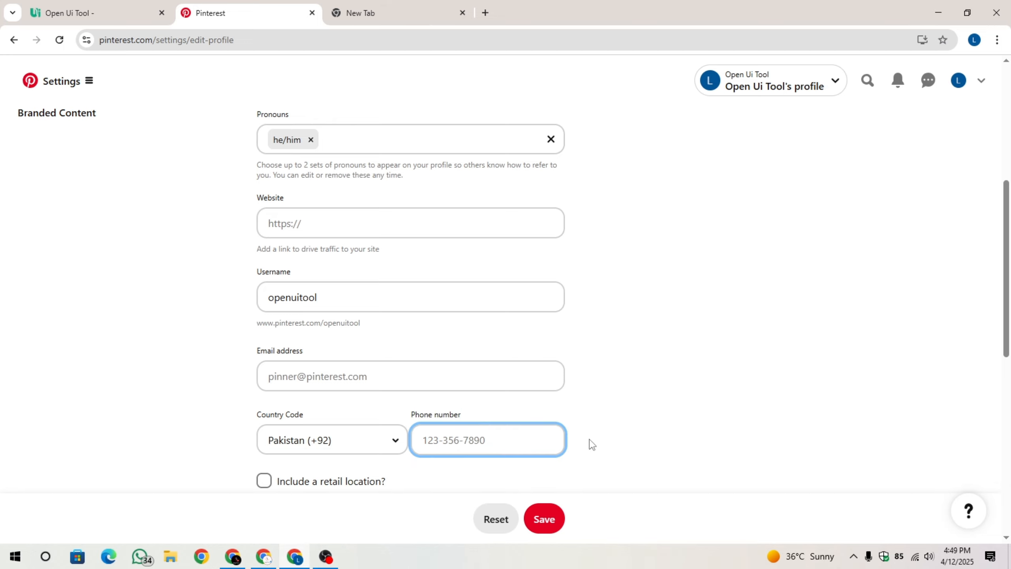
pyautogui.click(360, 387)
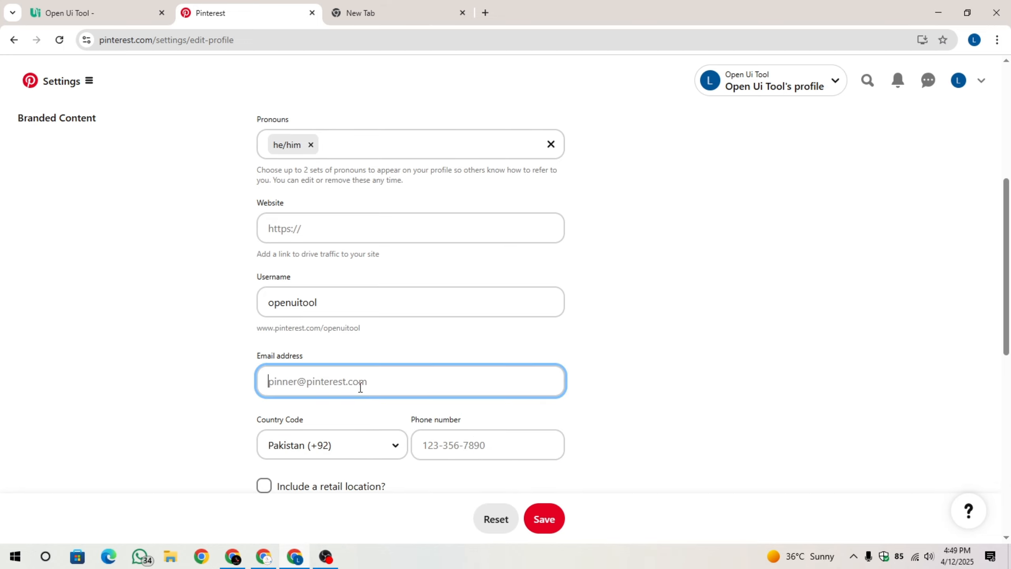
# - Save the profile changes and look over the whole profile form
pyautogui.click(548, 515)
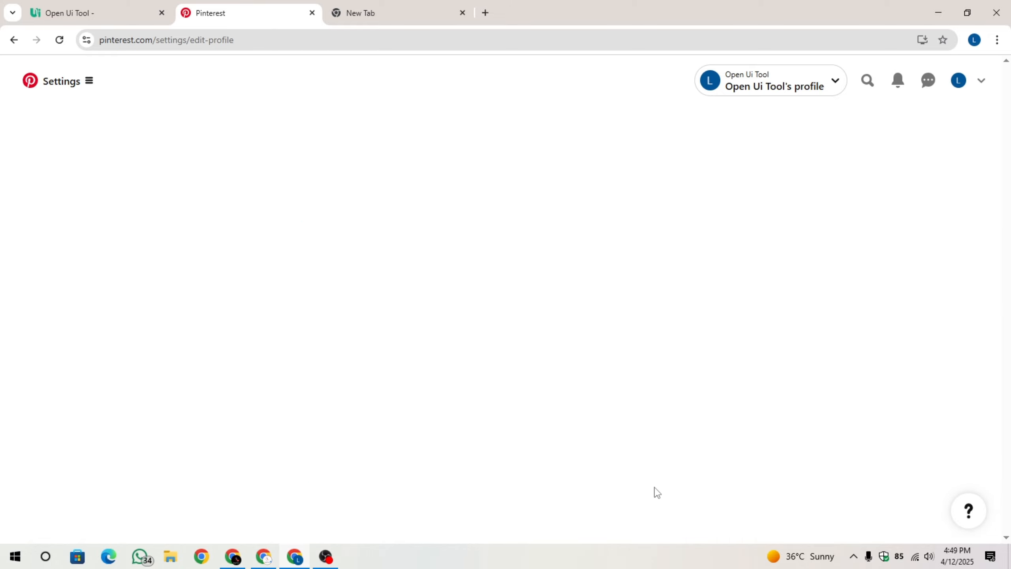
pyautogui.scroll(-10, 467, 318)
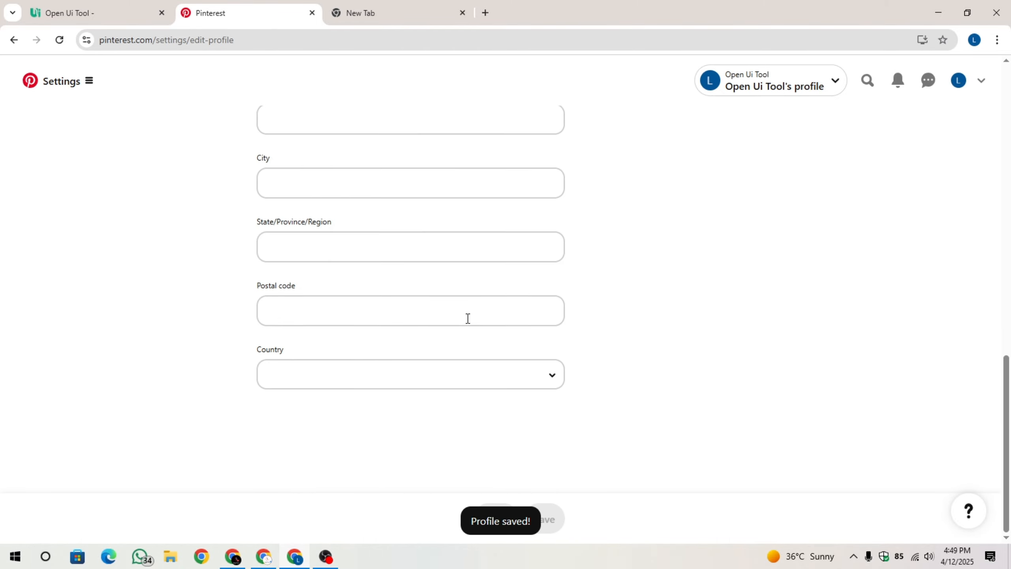
pyautogui.scroll(10, 468, 318)
pyautogui.scroll(-10, 391, 332)
pyautogui.scroll(10, 390, 332)
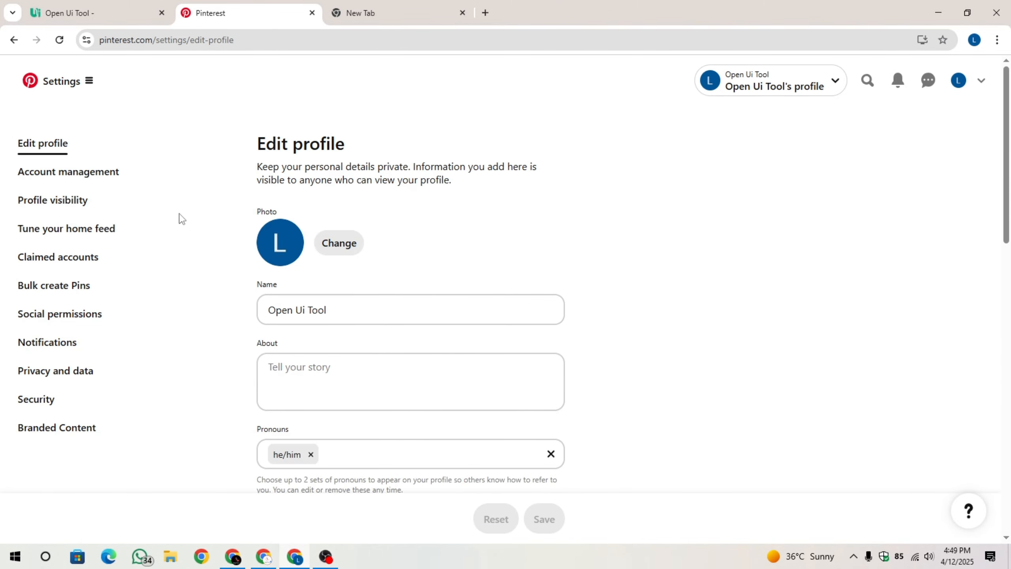
# - Open the creation page for a new organic Pin
pyautogui.click(67, 85)
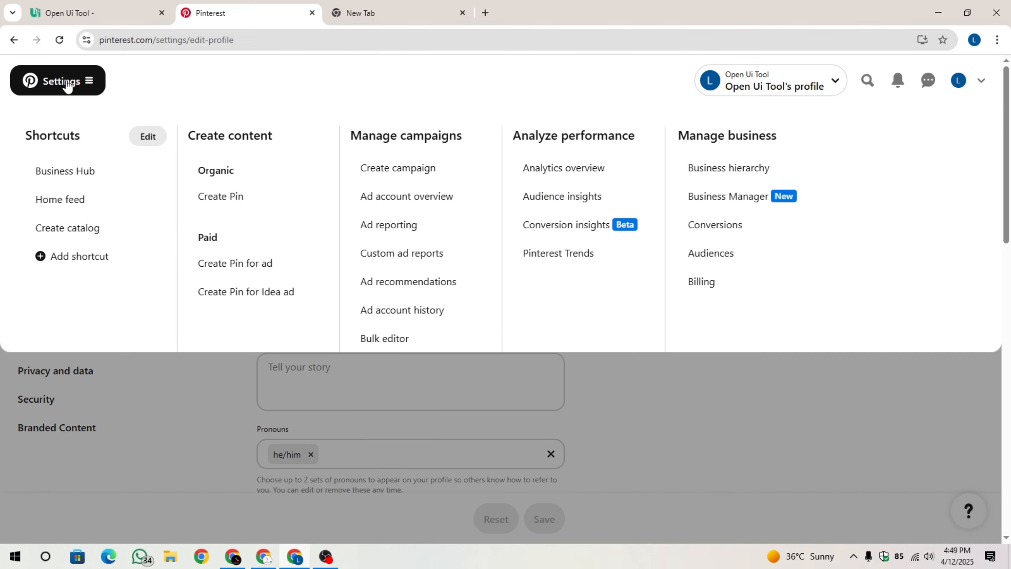
pyautogui.click(69, 84)
pyautogui.click(70, 83)
pyautogui.click(91, 84)
pyautogui.click(91, 85)
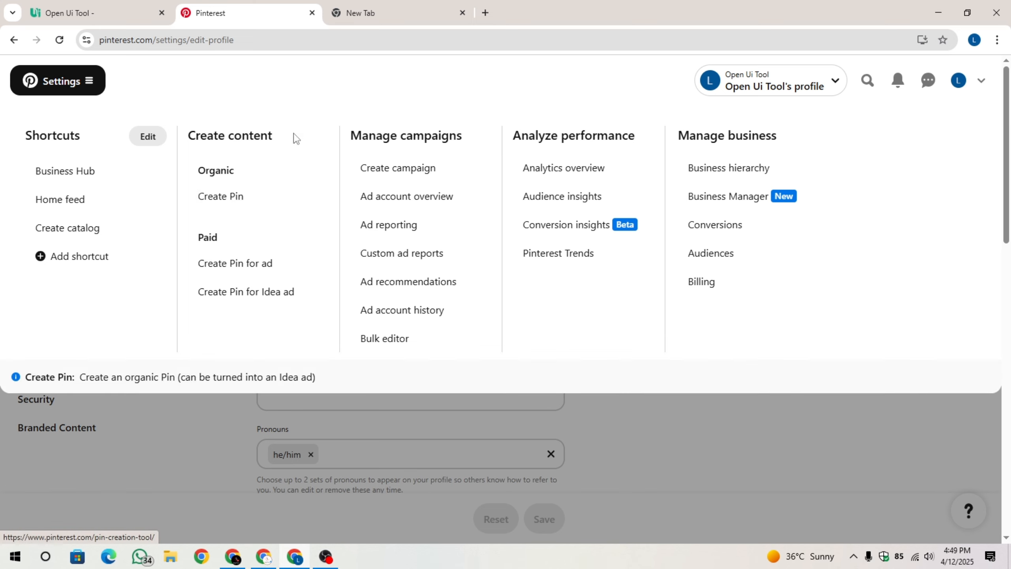
pyautogui.click(257, 204)
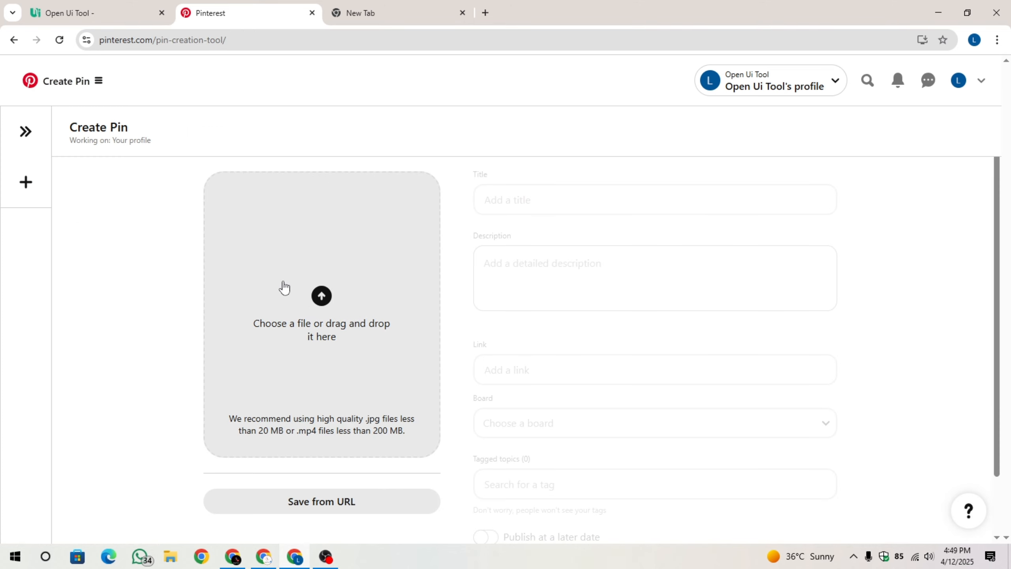
# - On the Open Ui website, open the article "Free Blogger Templates For AdSense Approval 2025" and skim through it
pyautogui.click(73, 5)
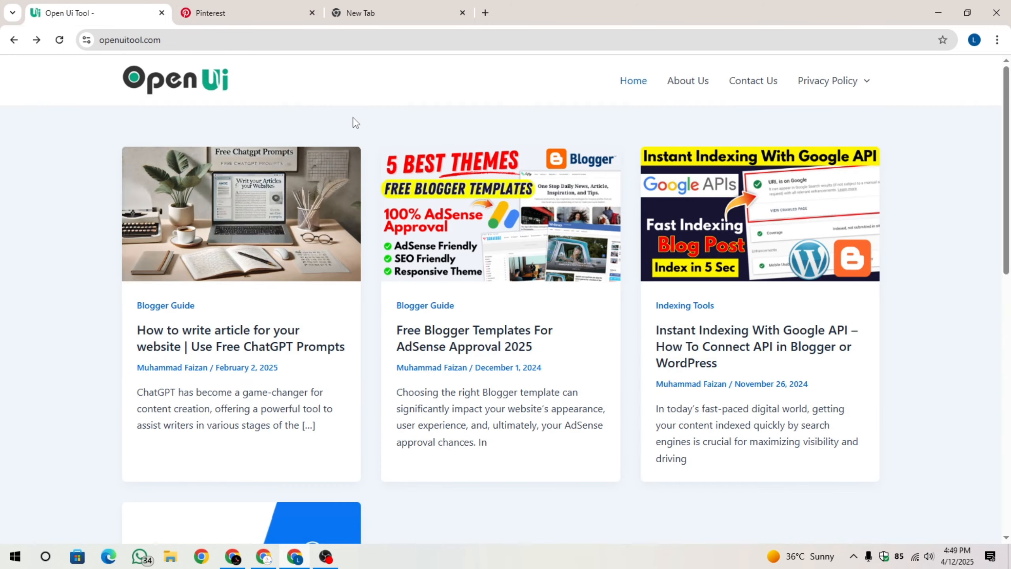
pyautogui.click(501, 261)
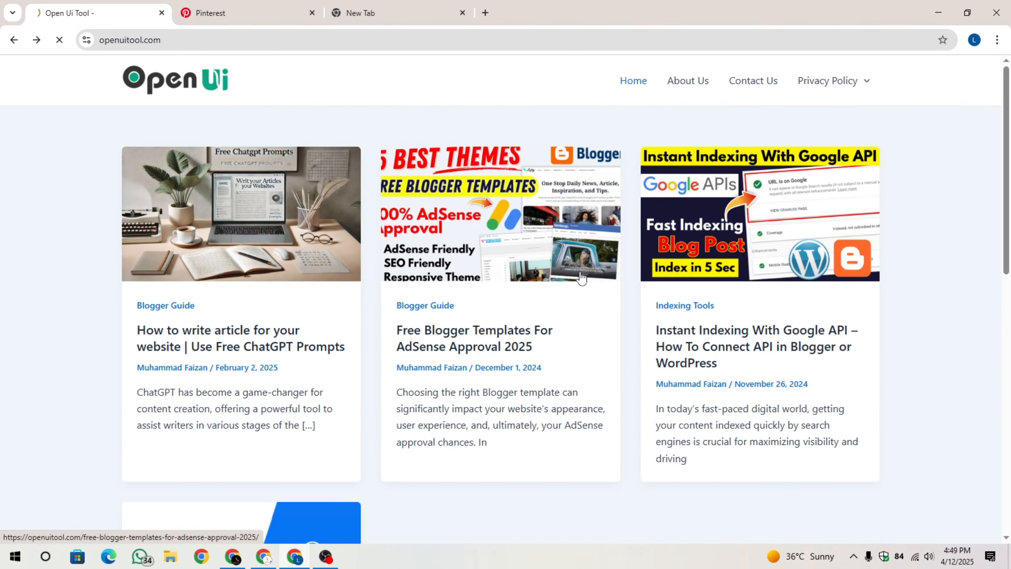
pyautogui.scroll(-15, 582, 277)
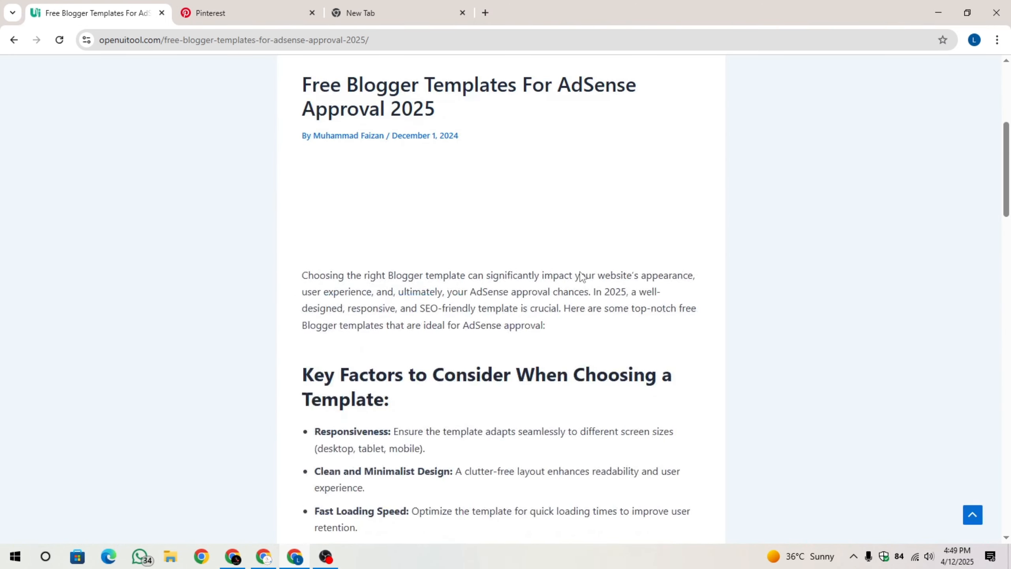
pyautogui.scroll(-15, 581, 272)
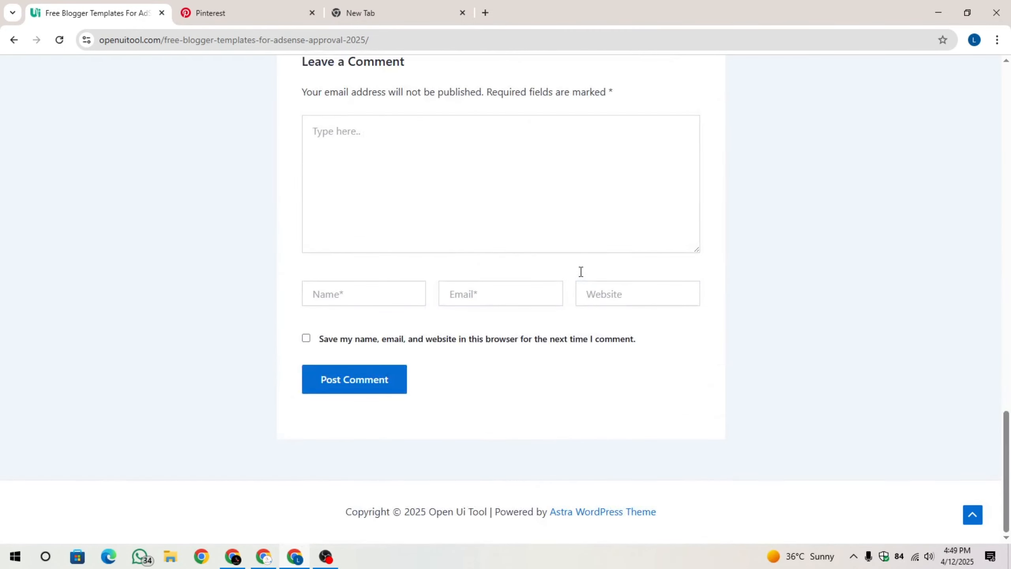
# - Select the full title of the blog article and return to the Pinterest Create Pin page
pyautogui.scroll(20, 581, 272)
pyautogui.moveTo(254, 362); pyautogui.dragTo(444, 401)
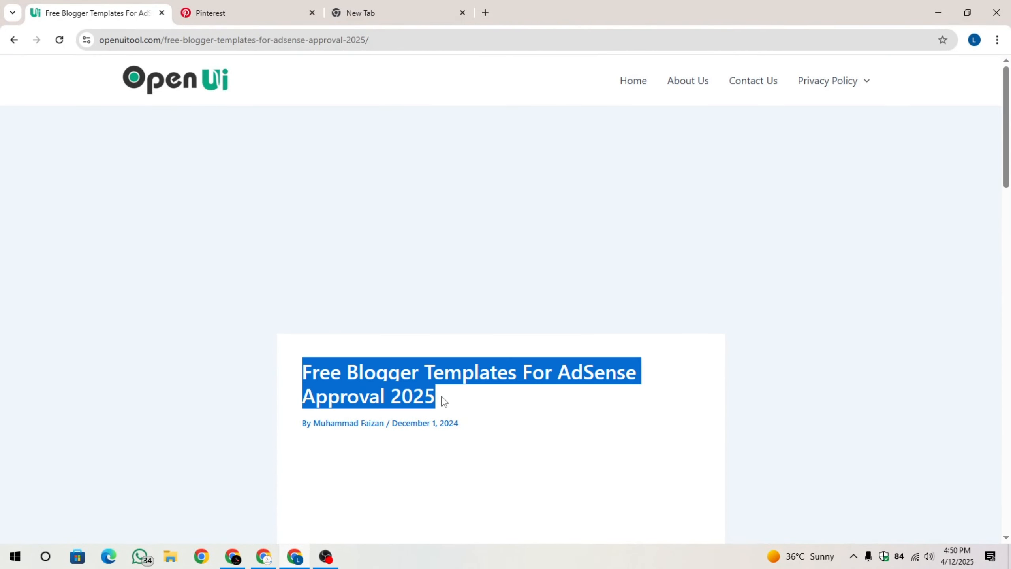
pyautogui.click(305, 6)
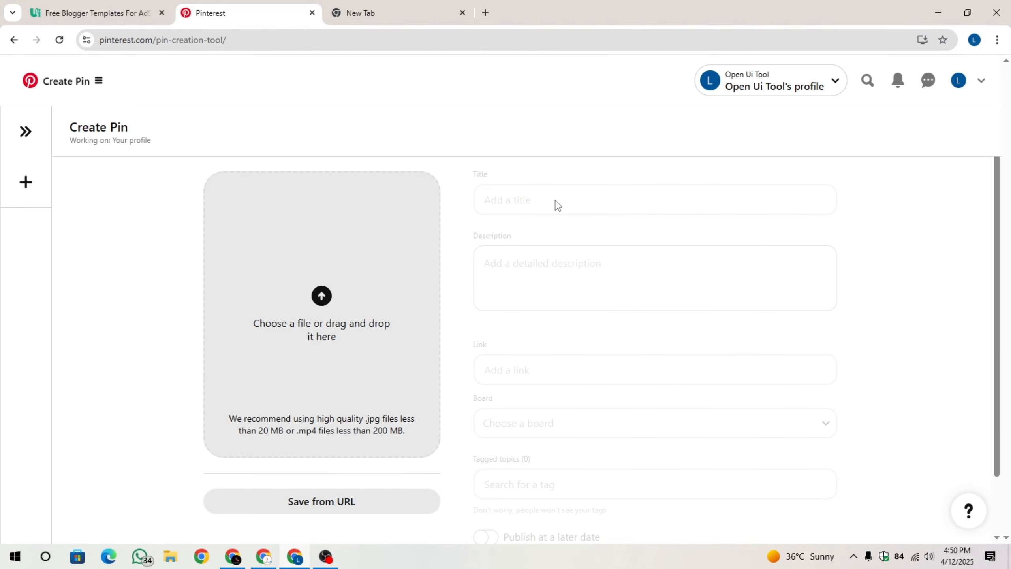
# - Open the thumbnail of the article "Free Blogger Templates For AdSense Approval 2025" on its own and add that image to the new Pin
pyautogui.click(90, 13)
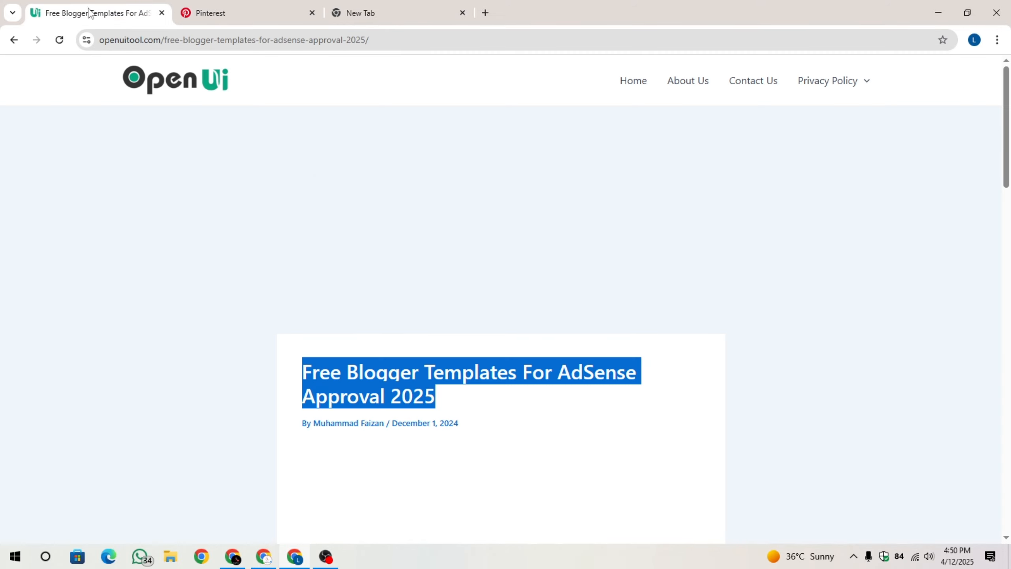
pyautogui.click(13, 42)
pyautogui.rightClick(430, 209)
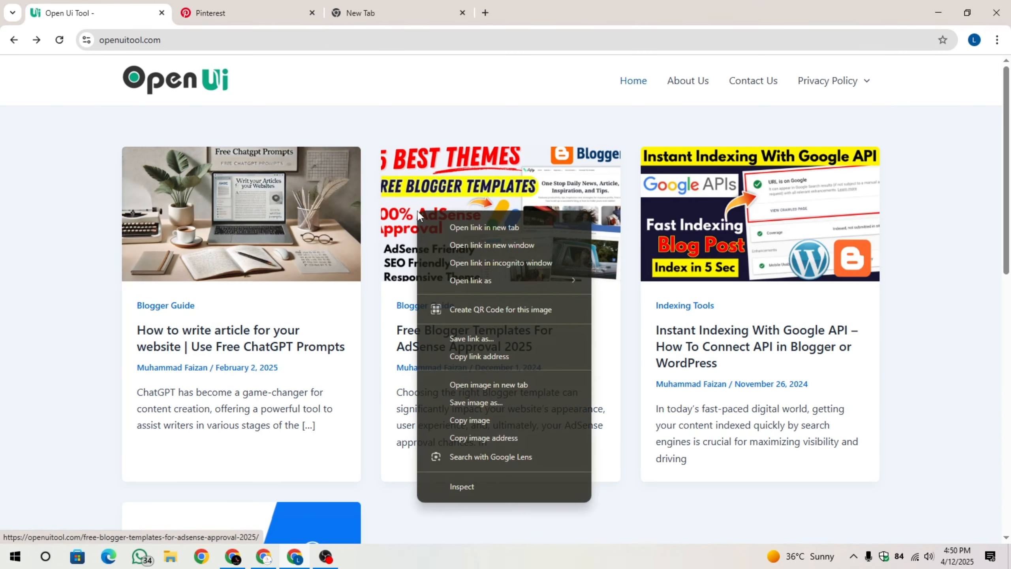
pyautogui.click(477, 384)
pyautogui.rightClick(499, 311)
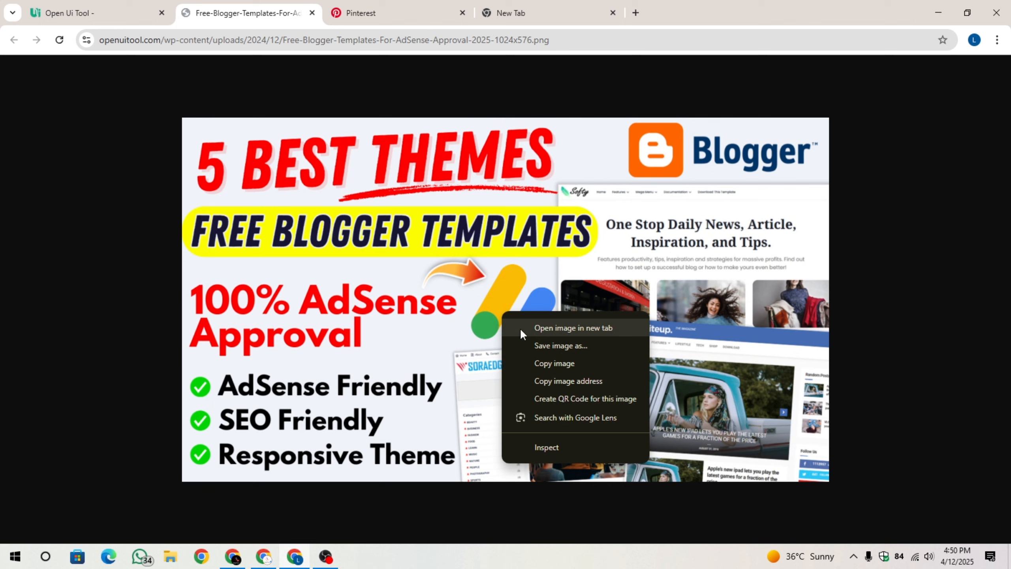
pyautogui.click(531, 361)
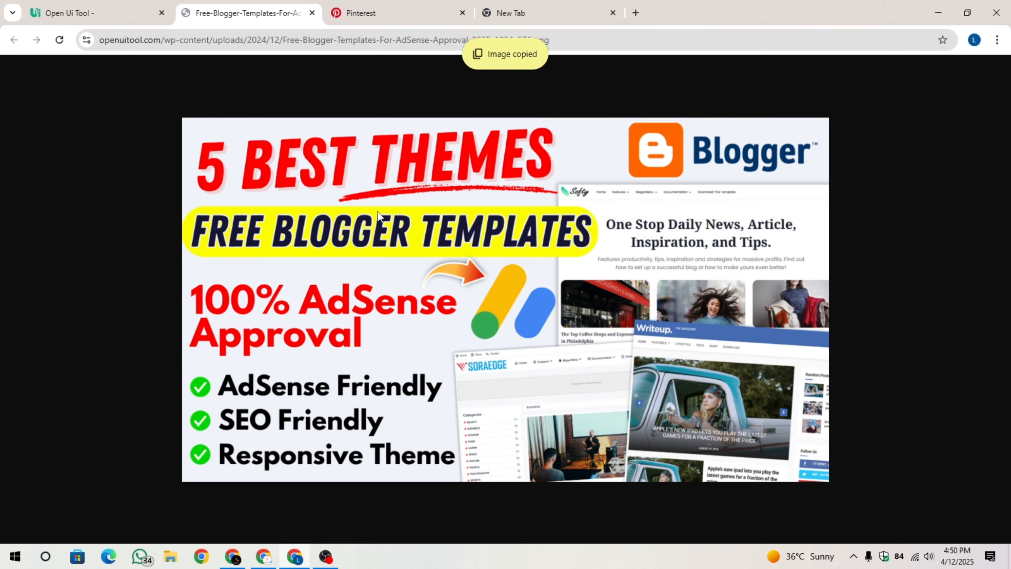
pyautogui.moveTo(414, 172); pyautogui.dragTo(356, 265)
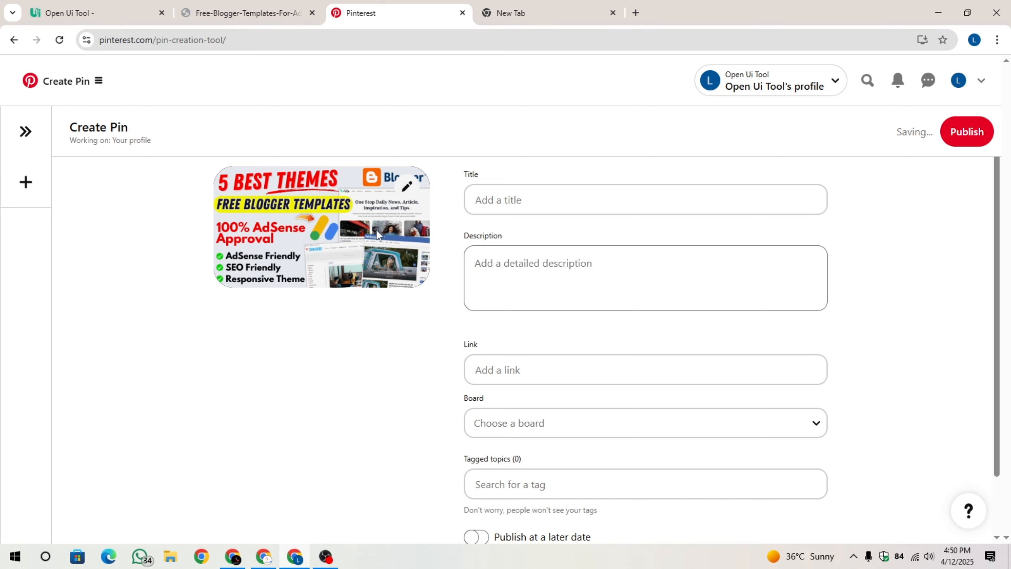
# - Copy the blog article's heading and enter "Free Blogger Templates For AdSense Approval 2025" as the Pin's title
pyautogui.click(493, 199)
pyautogui.click(499, 265)
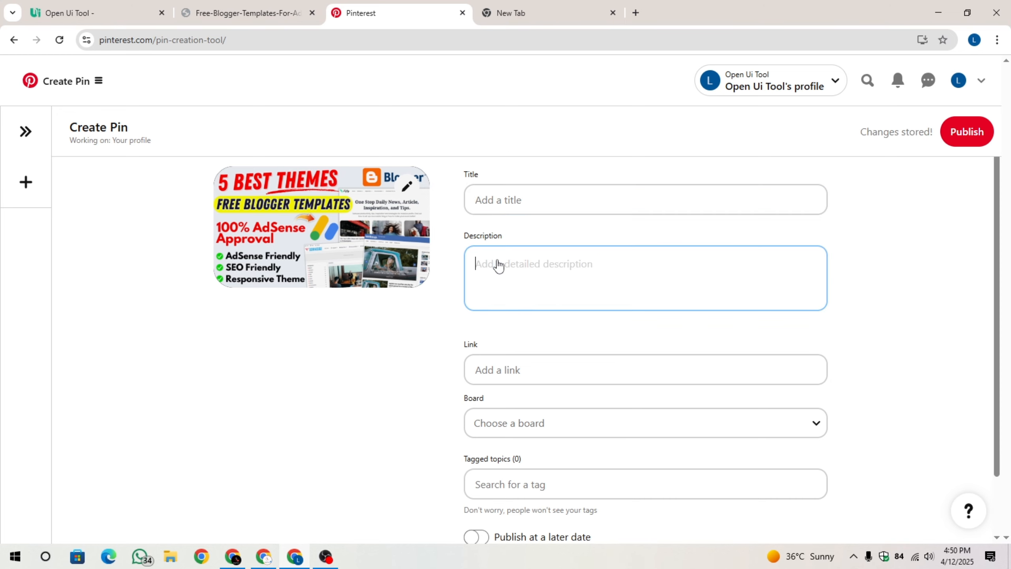
pyautogui.click(247, 12)
pyautogui.click(99, 13)
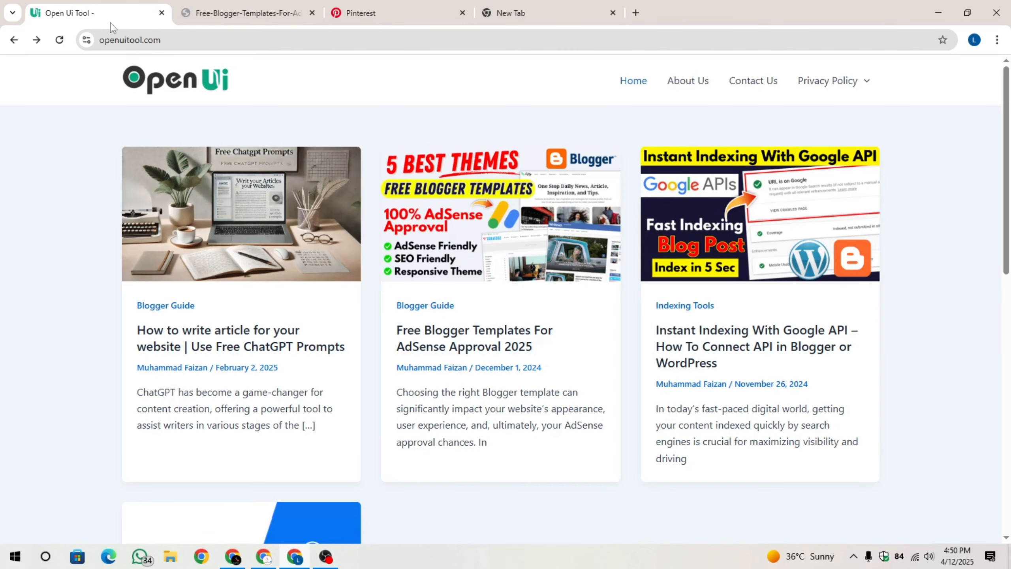
pyautogui.click(439, 351)
pyautogui.scroll(-1, 259, 380)
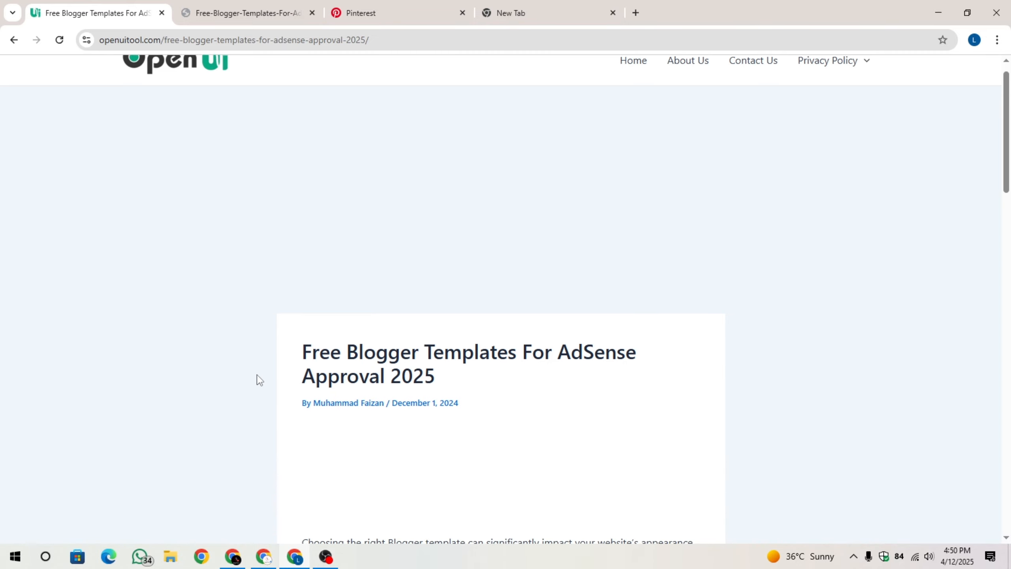
pyautogui.scroll(-1, 259, 380)
pyautogui.moveTo(303, 303); pyautogui.dragTo(443, 341)
pyautogui.hotkey('ctrl', 'c')
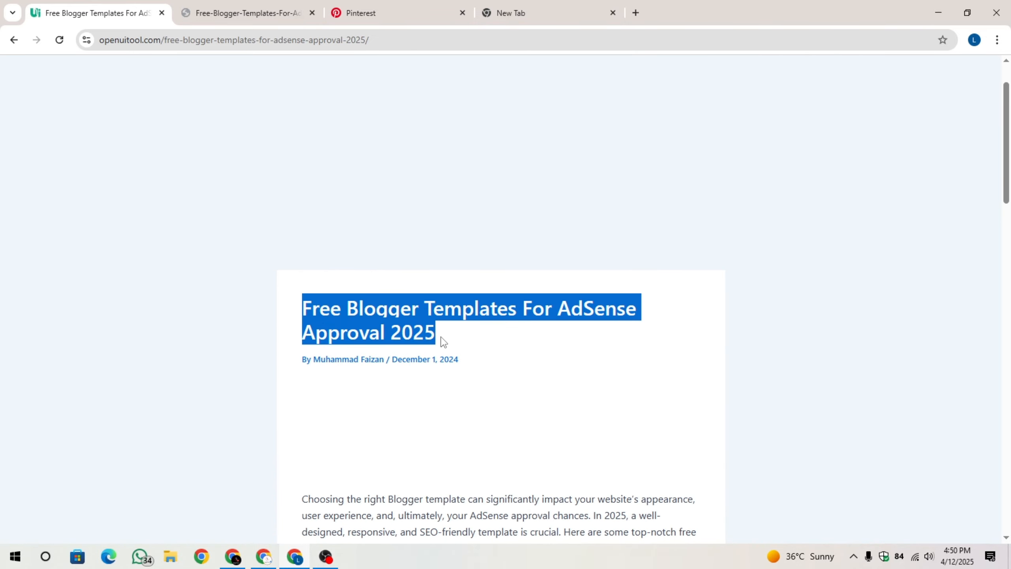
pyautogui.click(424, 7)
pyautogui.click(557, 257)
pyautogui.click(565, 209)
pyautogui.hotkey('ctrl', 'v')
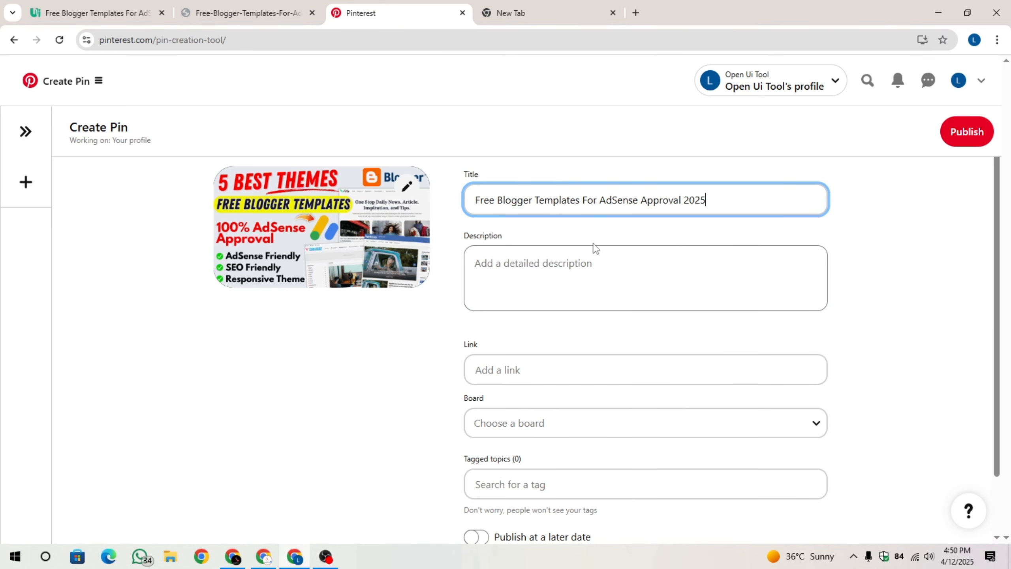
# - Copy the article's introductory paragraph, starting "Choosing the right Blogger template", into the Pin's description
pyautogui.click(577, 281)
pyautogui.click(75, 5)
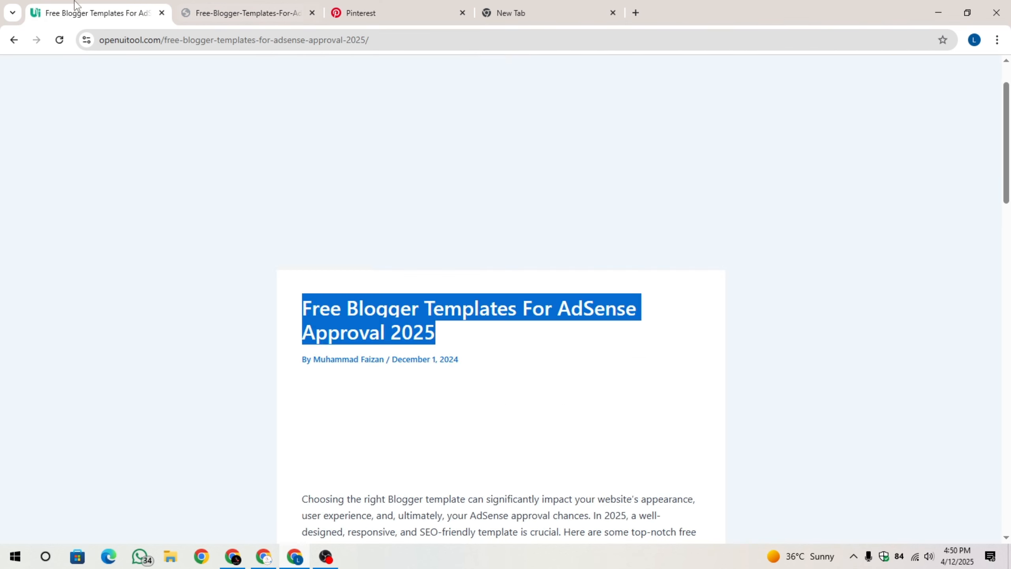
pyautogui.scroll(-5, 259, 330)
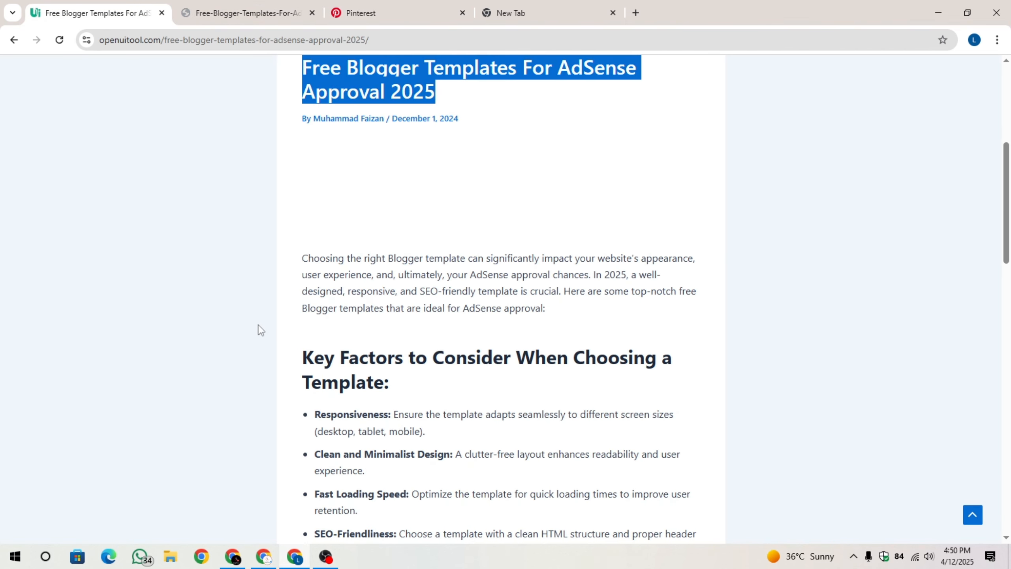
pyautogui.moveTo(302, 263); pyautogui.dragTo(557, 316)
pyautogui.hotkey('ctrl', 'c')
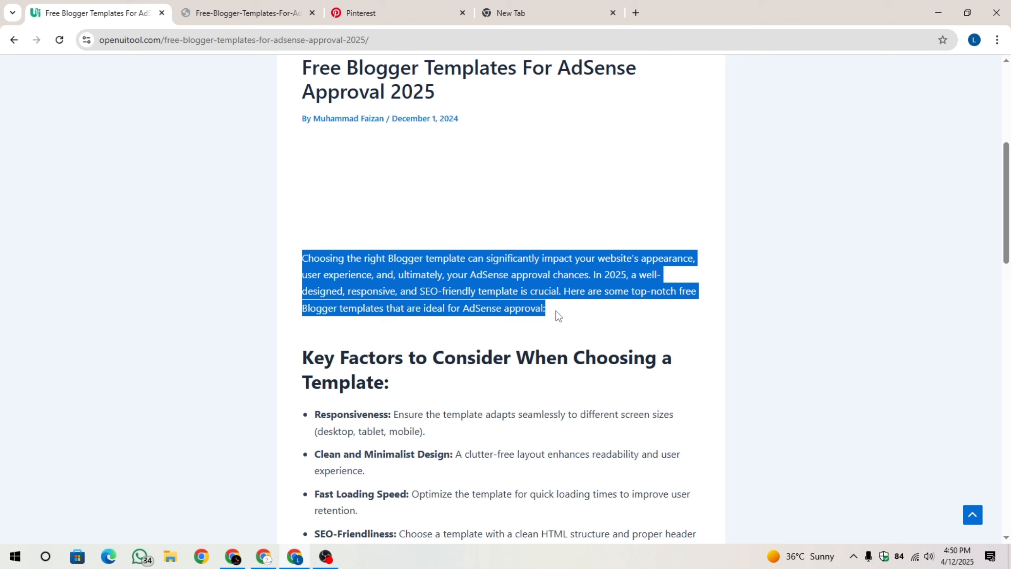
pyautogui.click(342, 5)
pyautogui.hotkey('ctrl', 'v')
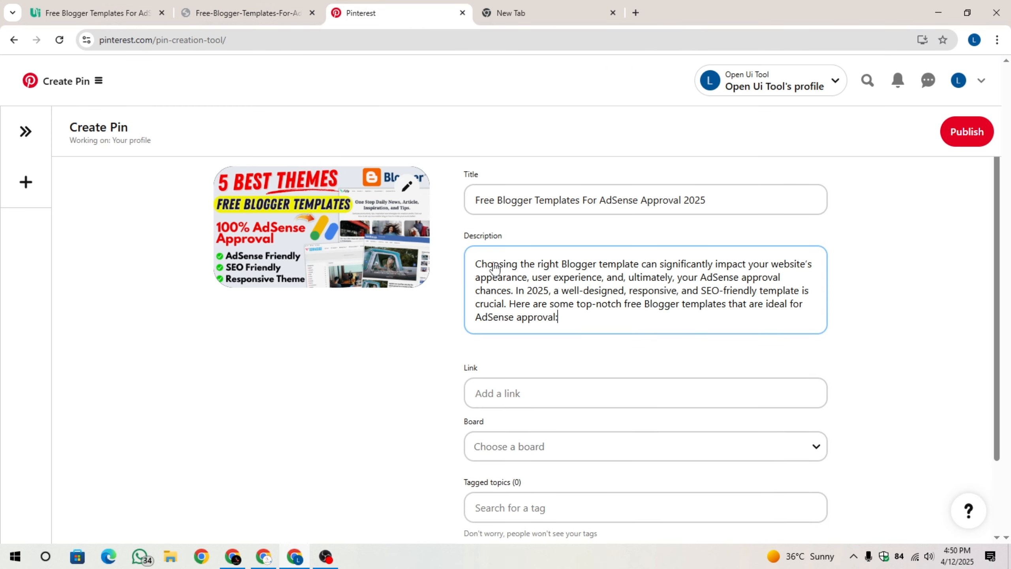
# - Copy the article's web address, openuitool.com/free-blogger-templates-for-adsense-approval-2025/, into the Pin's link
pyautogui.scroll(-2, 424, 324)
pyautogui.press('Tab')
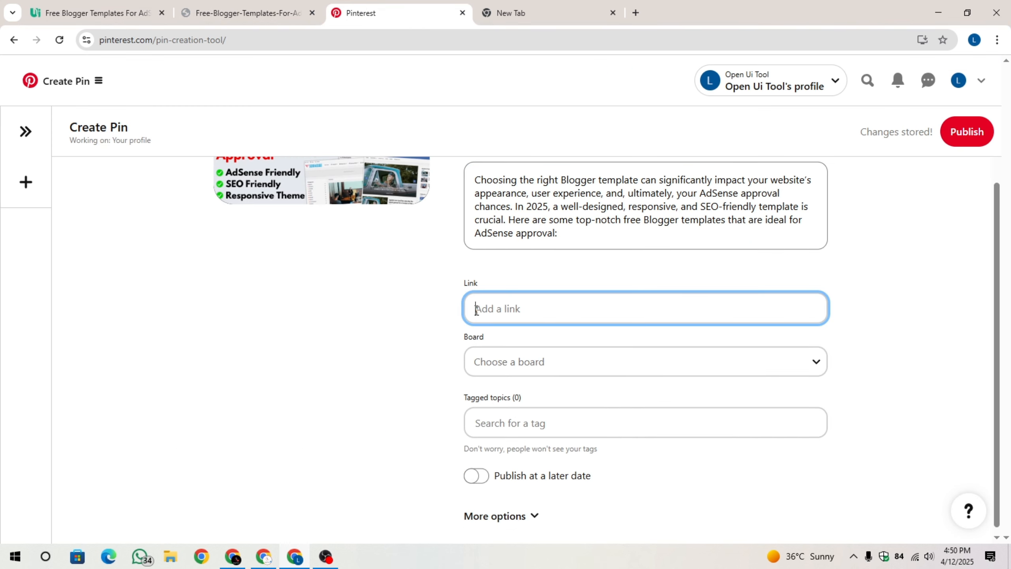
pyautogui.click(90, 11)
pyautogui.click(397, 44)
pyautogui.hotkey('ctrl', 'c')
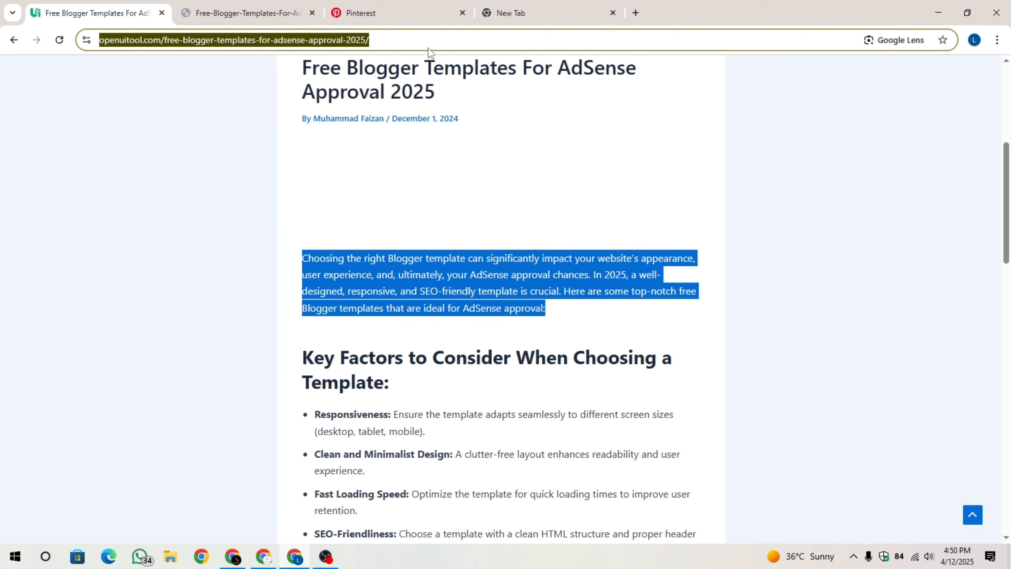
pyautogui.click(409, 5)
pyautogui.hotkey('ctrl', 'v')
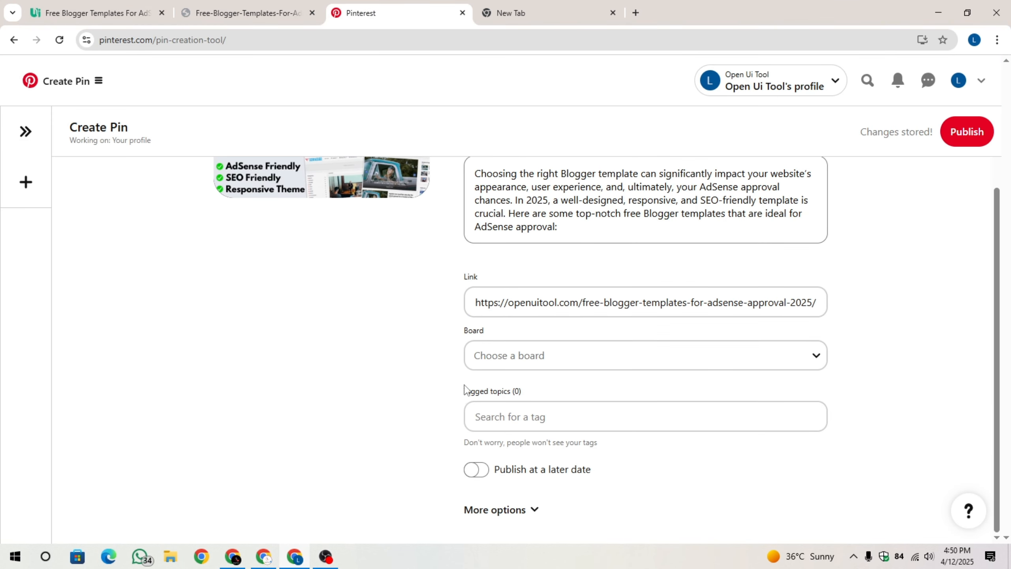
# - Create a new board named "Blogging Tips" for the Pin
pyautogui.click(514, 357)
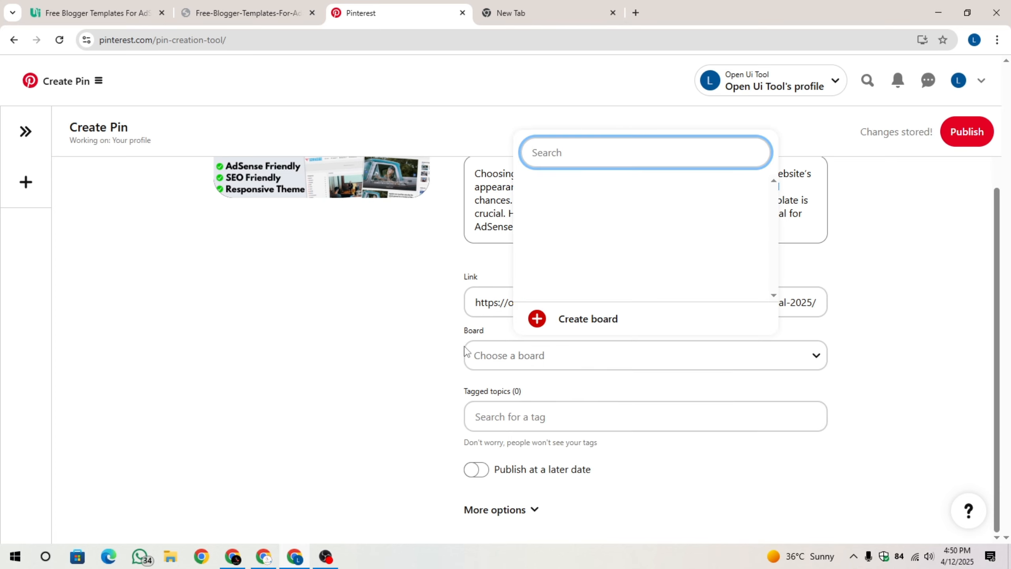
pyautogui.click(569, 323)
pyautogui.click(510, 297)
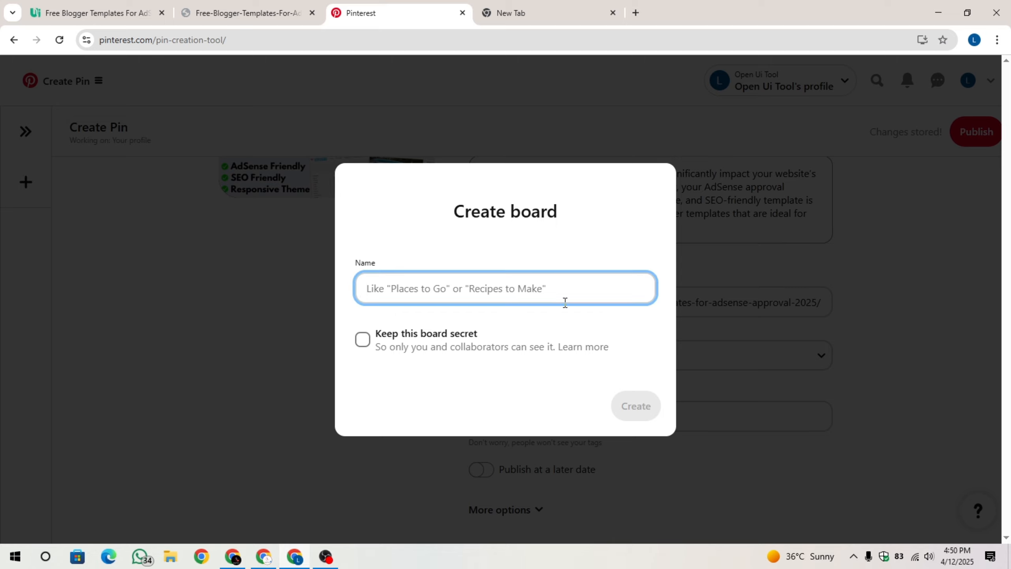
pyautogui.write('Blogging Tips')
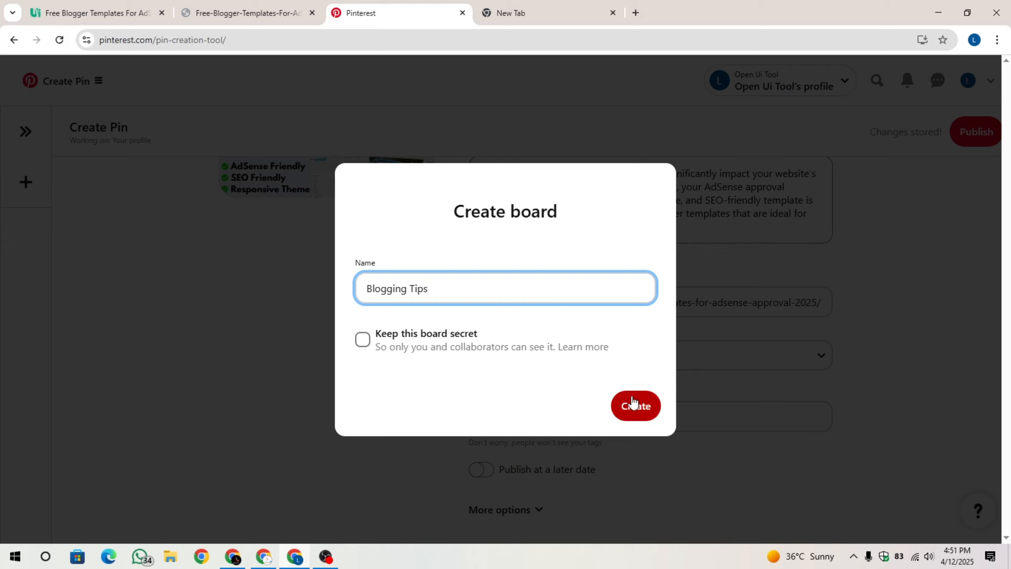
pyautogui.click(643, 411)
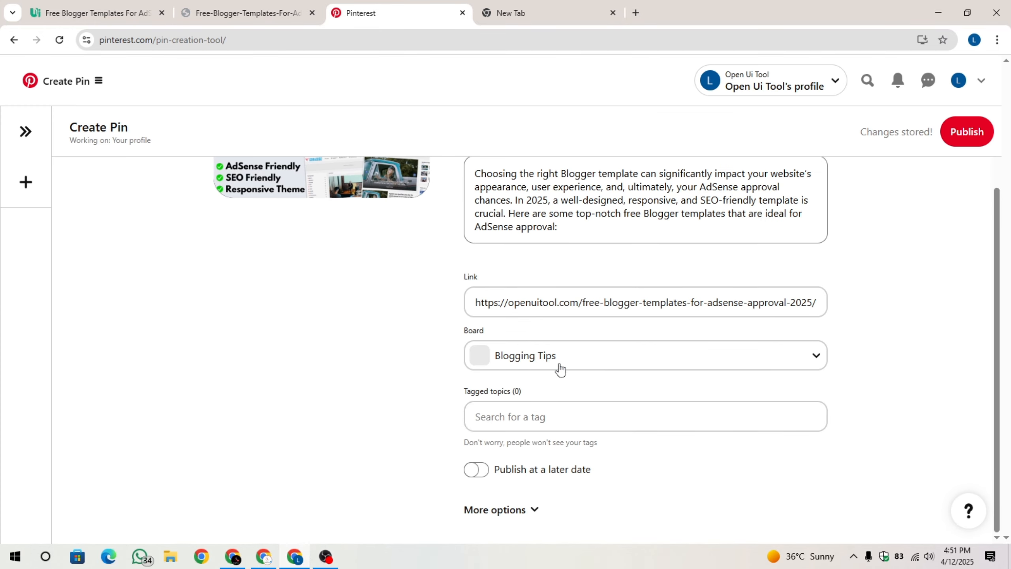
# - Look up the phrase "Blogger template" from the description as a tagged topic and add the matching blogger template tag
pyautogui.click(494, 415)
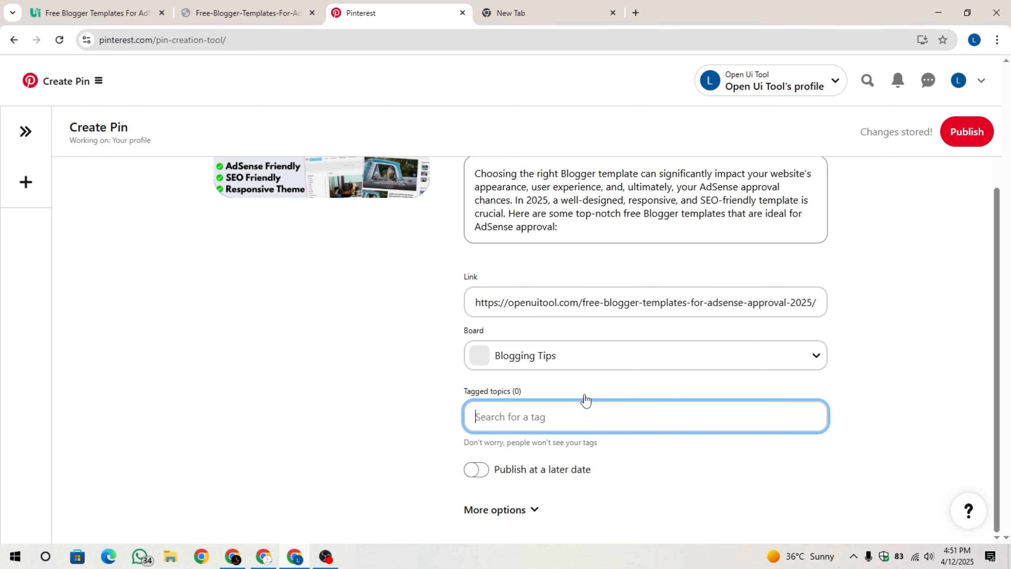
pyautogui.scroll(1, 585, 370)
pyautogui.scroll(-1, 584, 369)
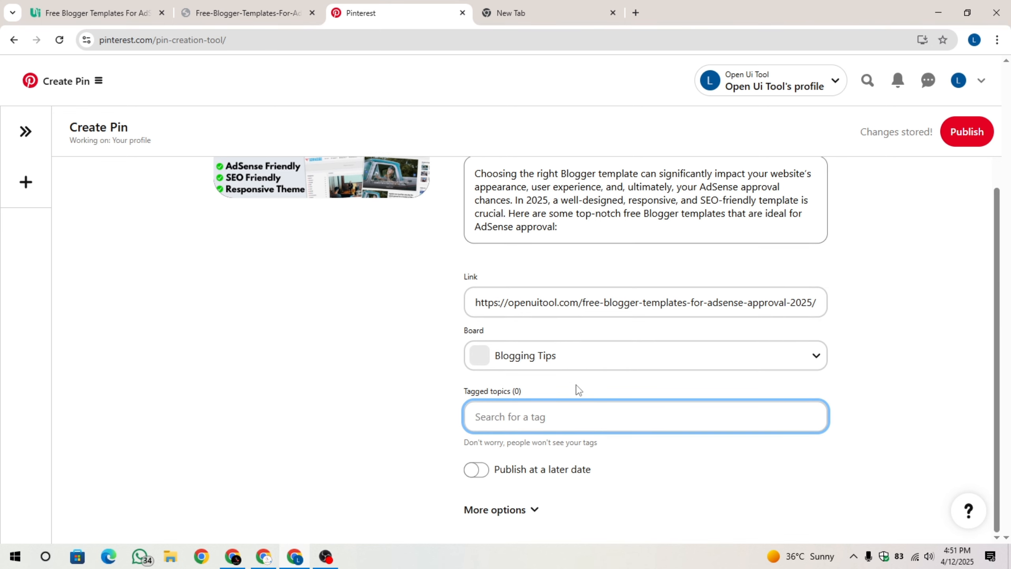
pyautogui.scroll(1, 578, 389)
pyautogui.scroll(3, 575, 389)
pyautogui.scroll(-3, 575, 388)
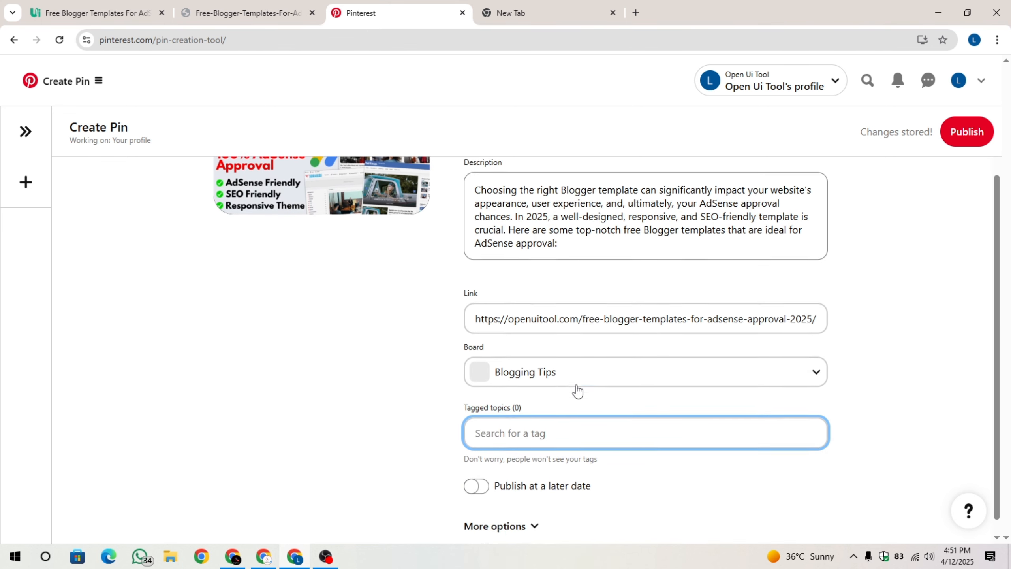
pyautogui.moveTo(562, 191); pyautogui.dragTo(644, 191)
pyautogui.hotkey('ctrl', 'c')
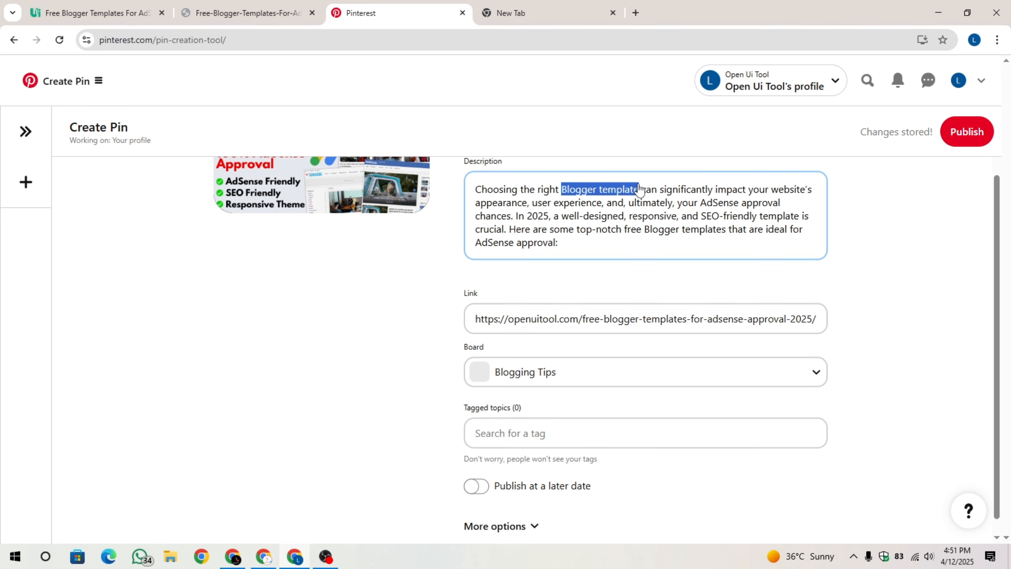
pyautogui.click(505, 426)
pyautogui.hotkey('ctrl', 'v')
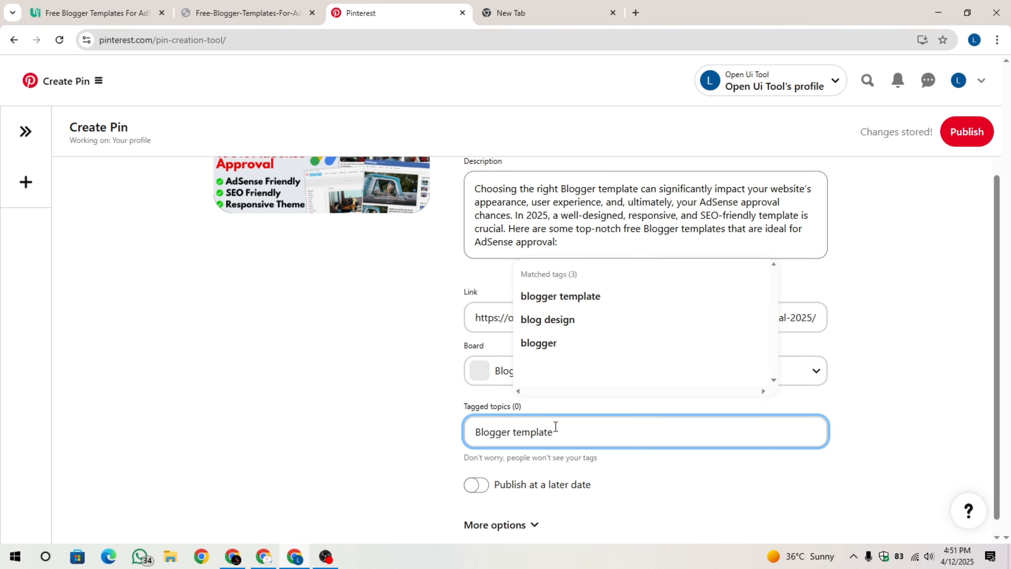
pyautogui.click(604, 295)
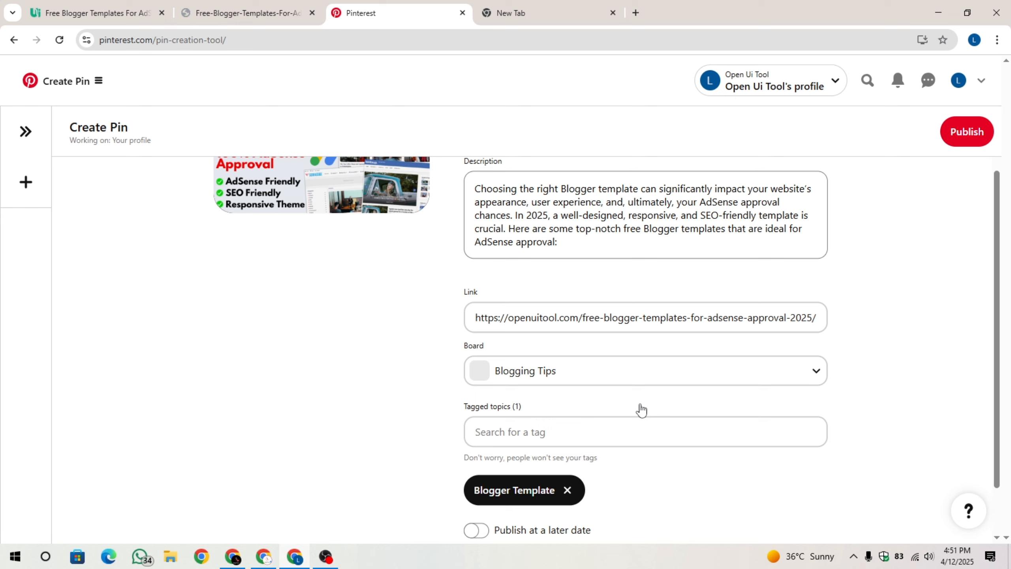
# - Search the tagged topics for "blog des" and add the blog design tag
pyautogui.click(588, 433)
pyautogui.write('blog des')
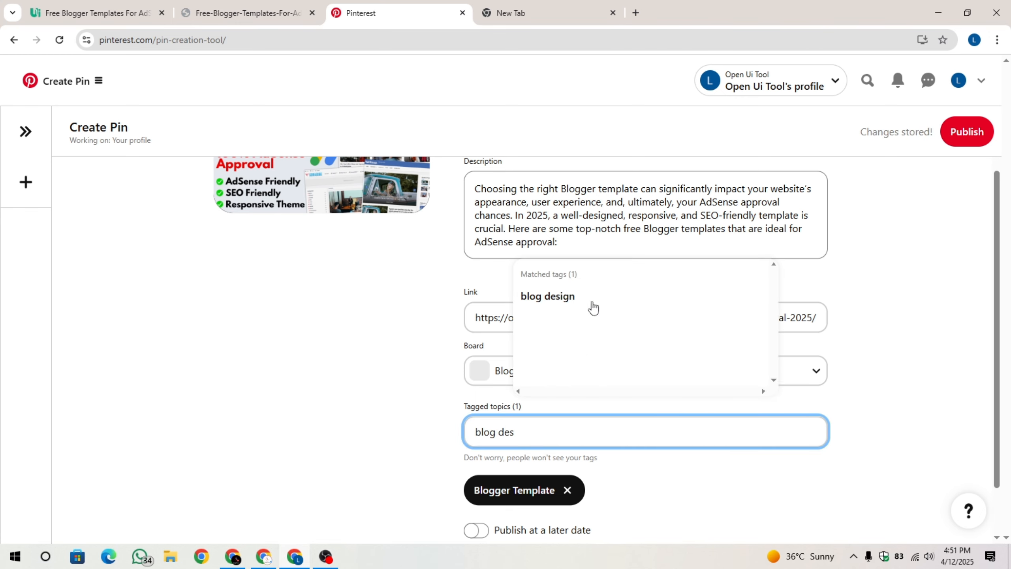
pyautogui.click(593, 305)
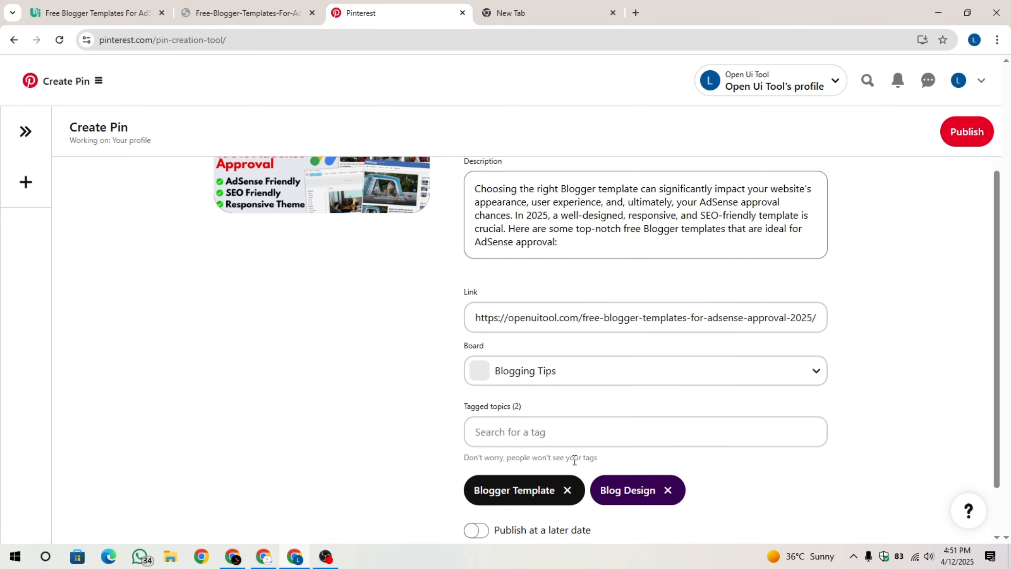
# - Search the tagged topics for "free blogger templates" and add the suggested blogging tag
pyautogui.click(603, 433)
pyautogui.scroll(-2, 604, 434)
pyautogui.scroll(-1, 603, 434)
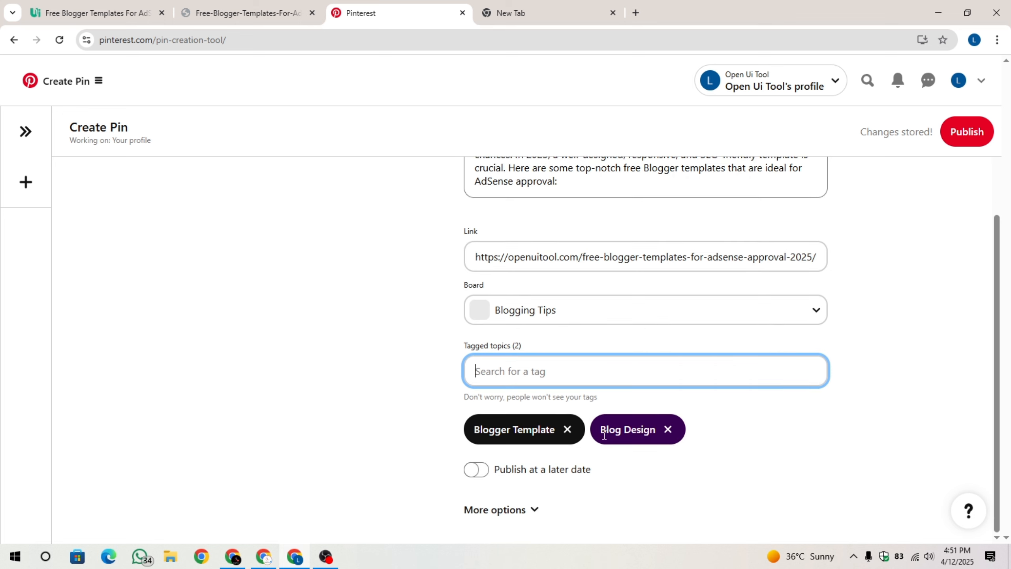
pyautogui.write('f')
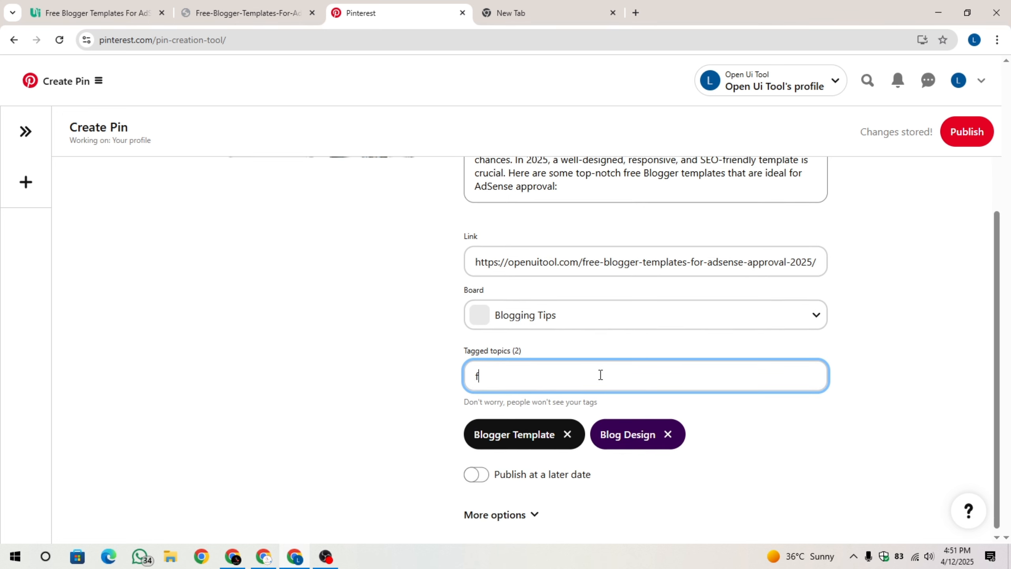
pyautogui.write('ree blogger templates')
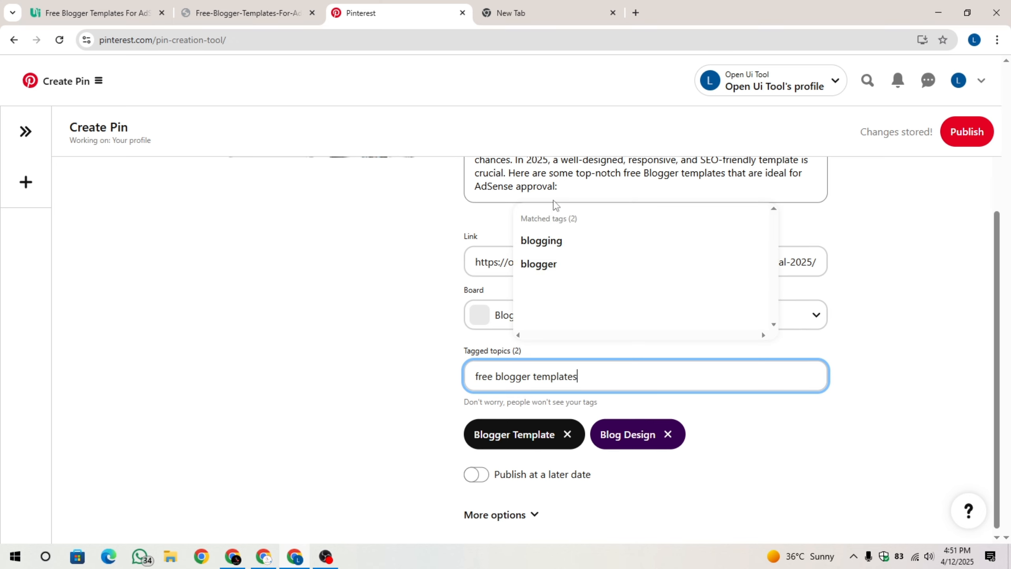
pyautogui.click(547, 239)
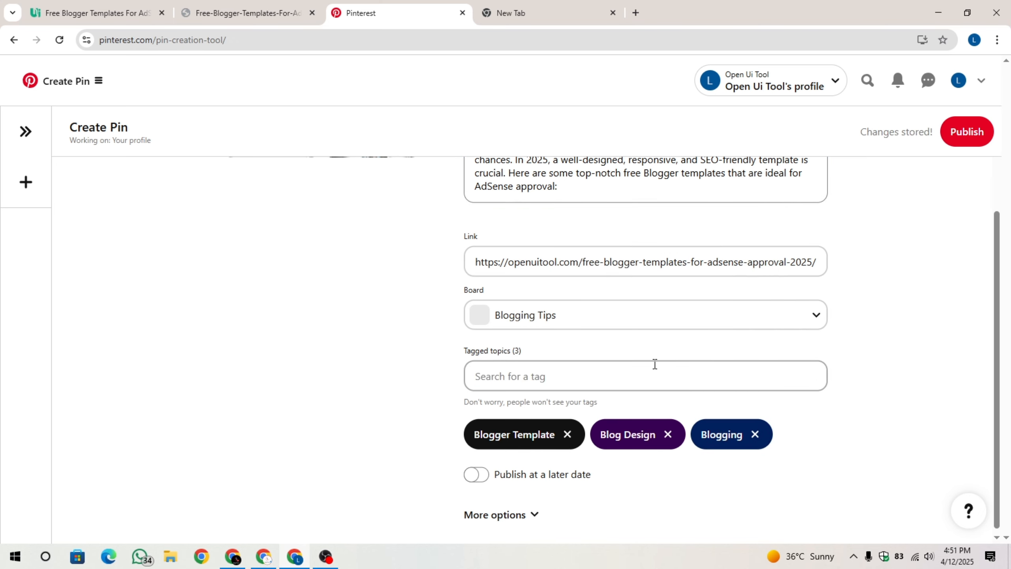
# - Expand the Pin's additional options to reach the comment, similar products and alt text settings
pyautogui.scroll(-1, 605, 376)
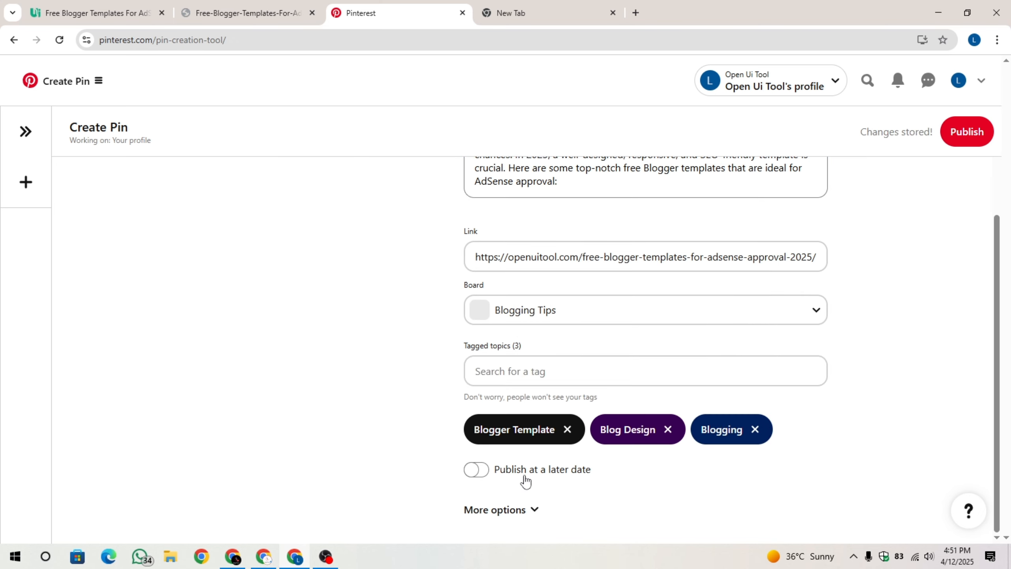
pyautogui.click(523, 511)
pyautogui.scroll(-3, 598, 506)
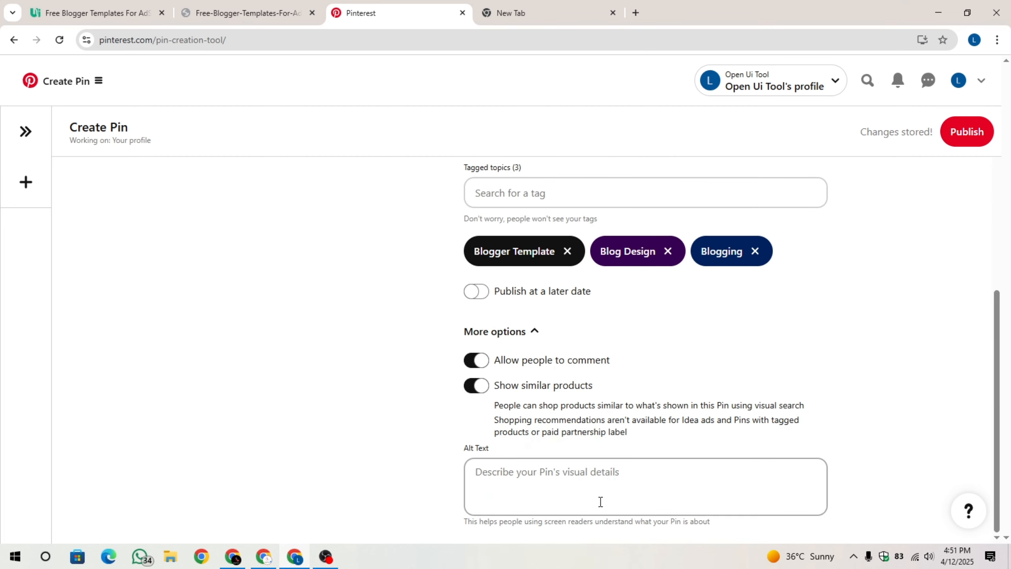
# - Collapse the additional options and review the Pin's title, description, link, board and tags
pyautogui.click(524, 338)
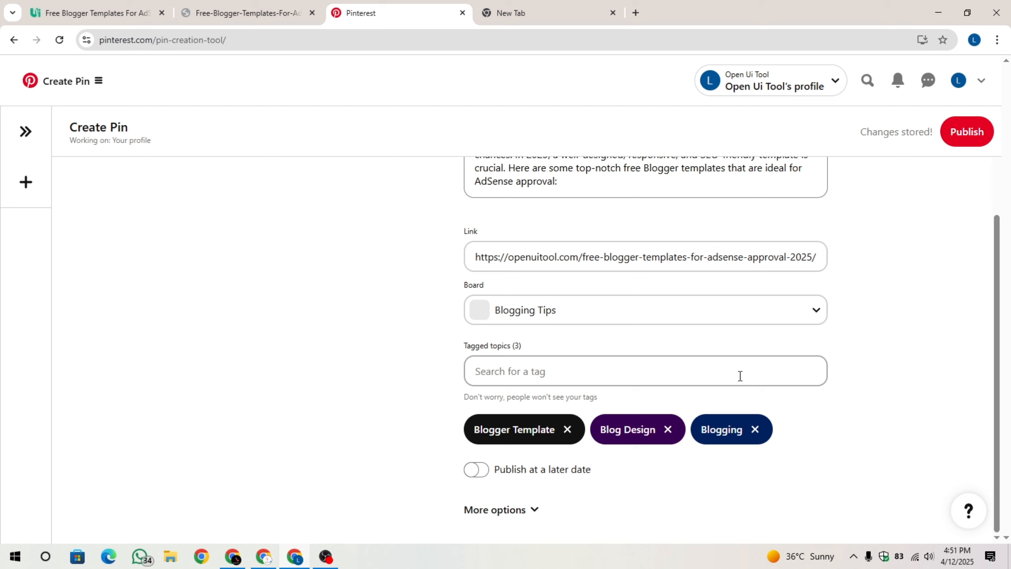
pyautogui.scroll(4, 738, 377)
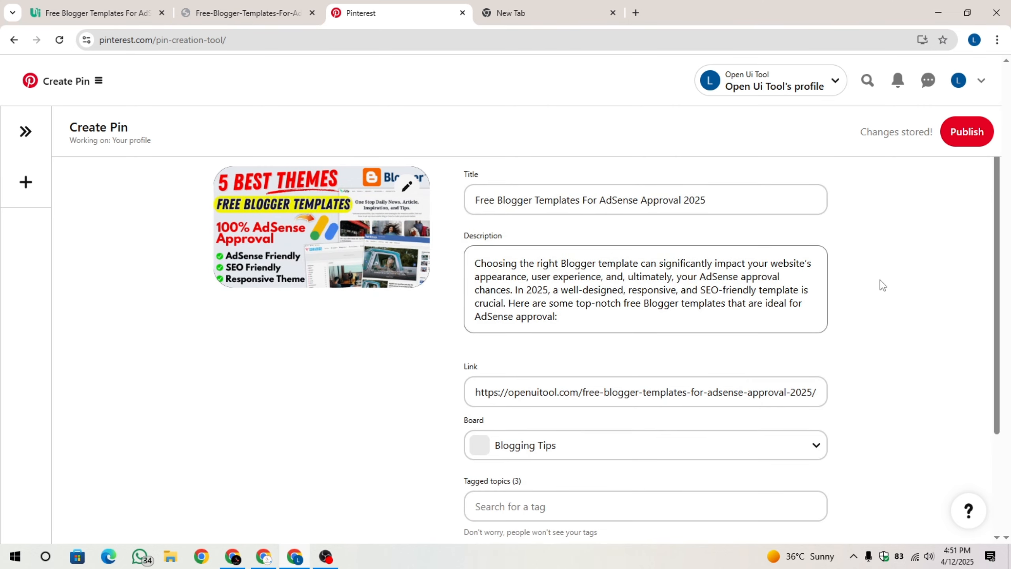
pyautogui.scroll(-3, 917, 297)
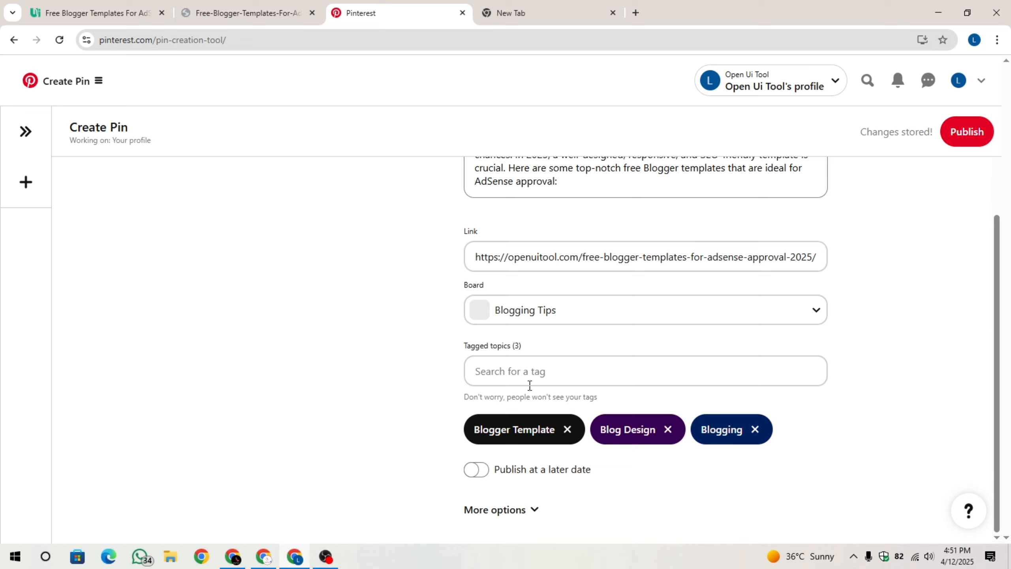
# - Try the option to publish the Pin at a later date and switch it back off
pyautogui.click(497, 478)
pyautogui.scroll(-1, 621, 471)
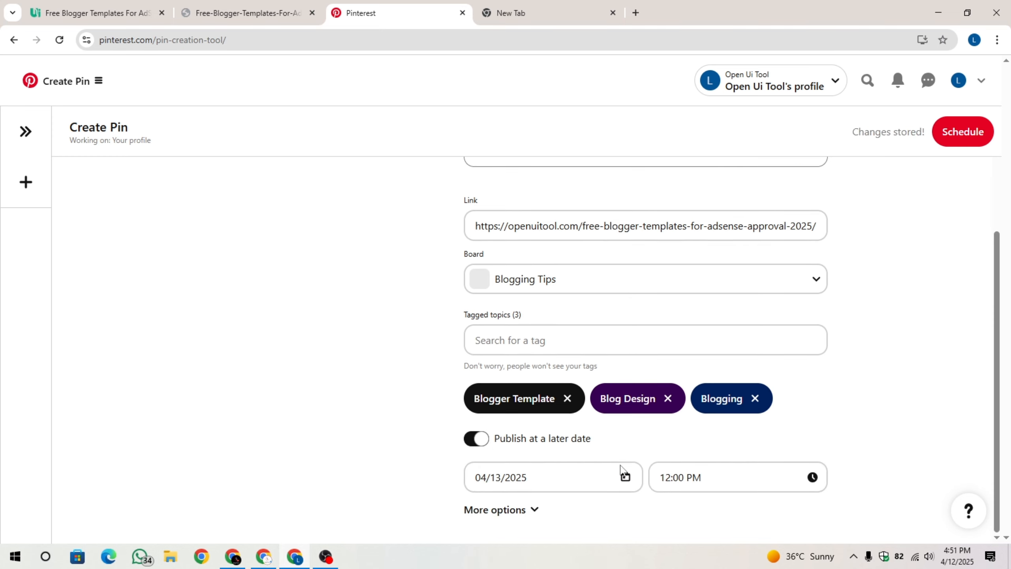
pyautogui.click(494, 438)
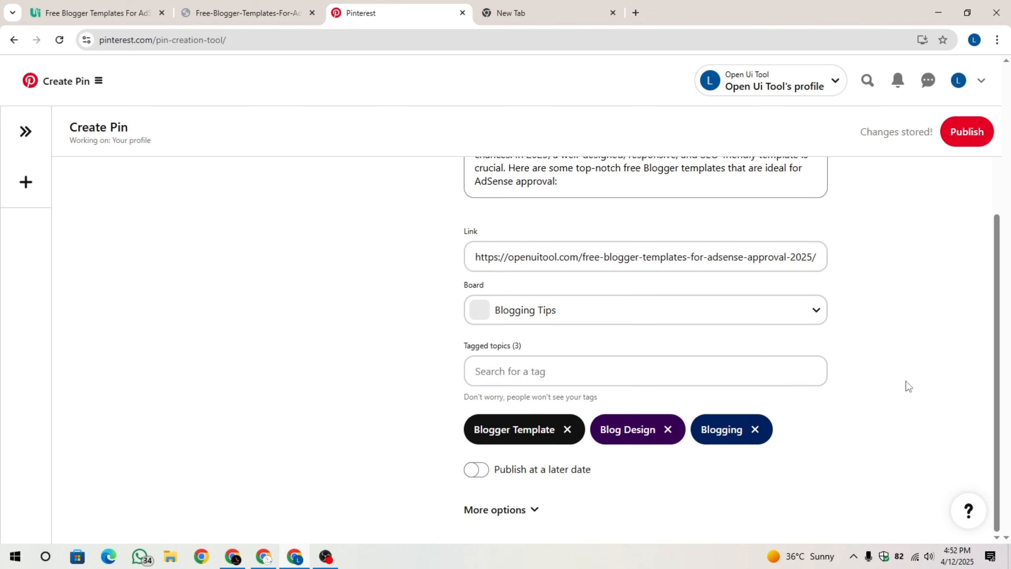
# - Publish the Pin immediately and dismiss the offer to install the browser extension
pyautogui.scroll(3, 907, 384)
pyautogui.click(971, 135)
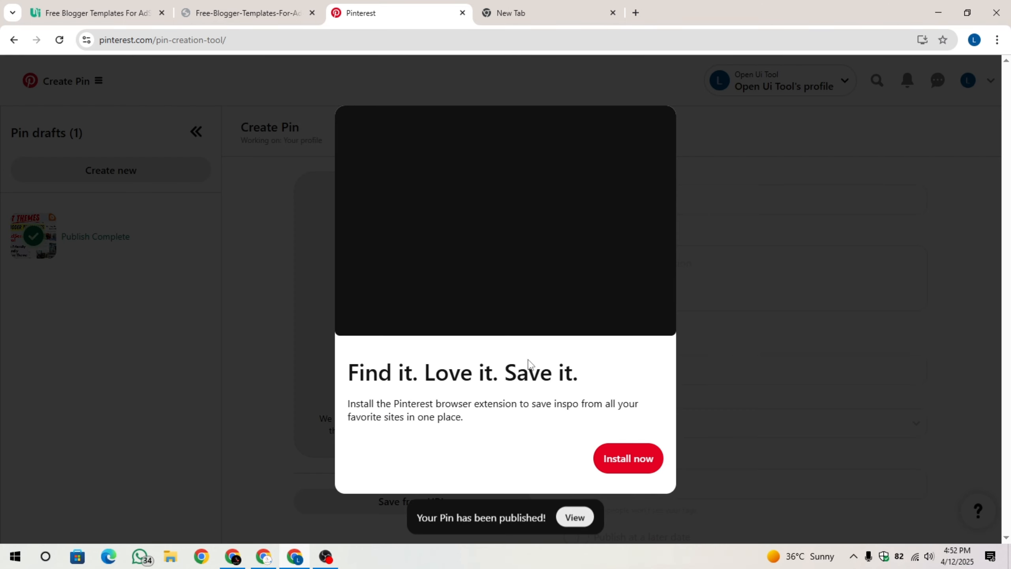
pyautogui.moveTo(349, 364); pyautogui.dragTo(766, 474)
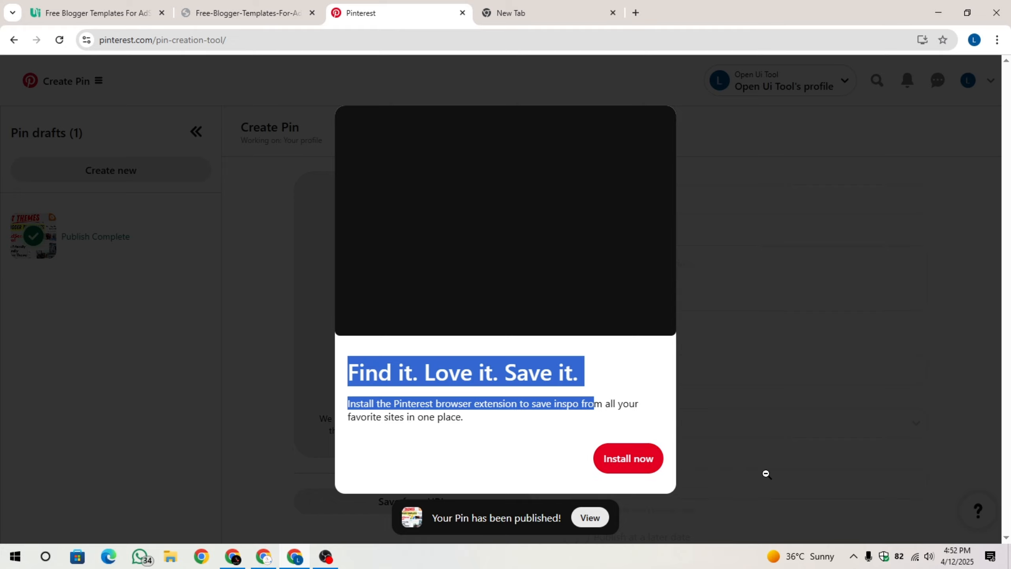
pyautogui.click(540, 388)
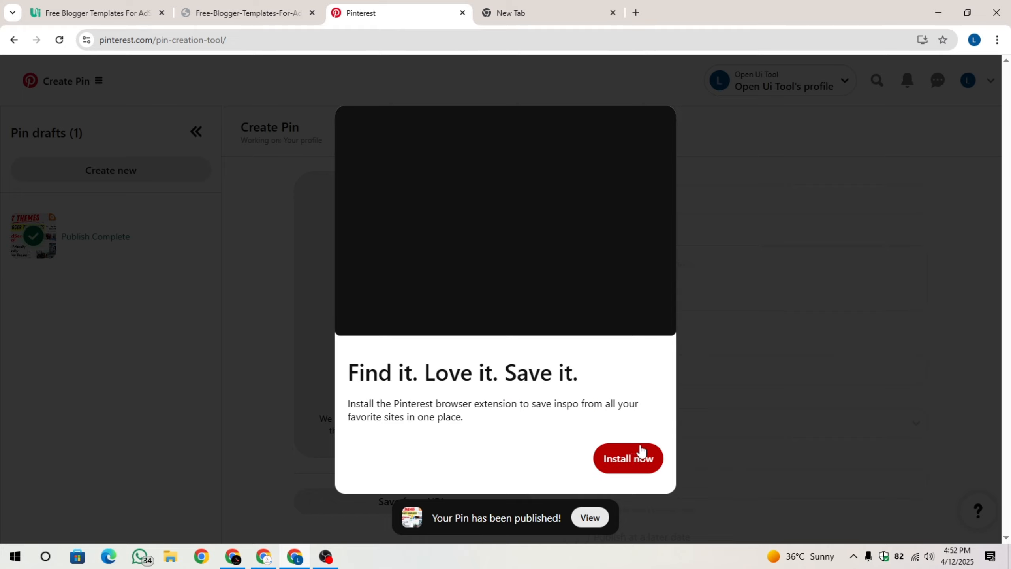
pyautogui.click(724, 376)
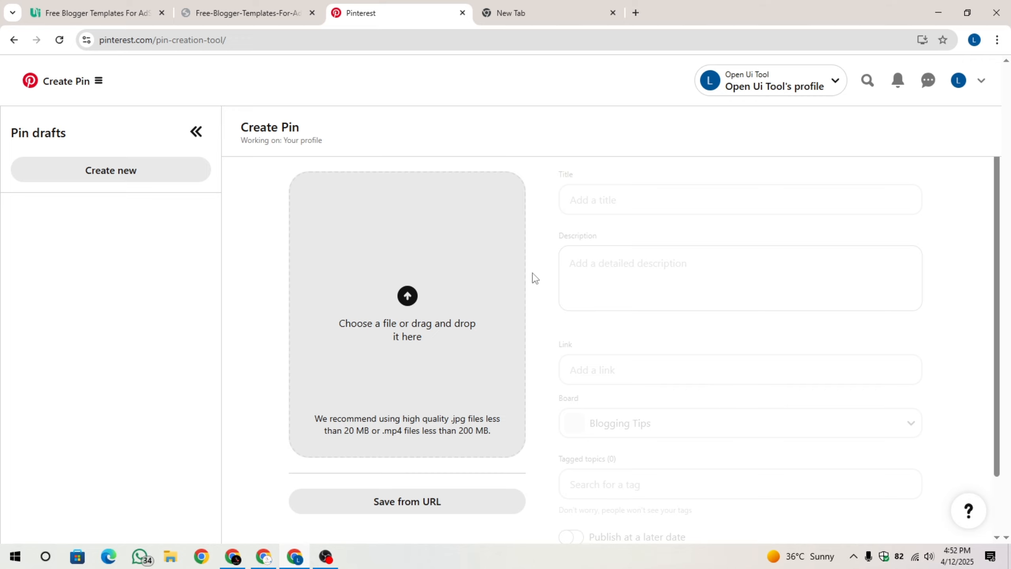
# - Open the newly published Pin from the All Pins collection on the Open Ui Tool profile
pyautogui.click(958, 80)
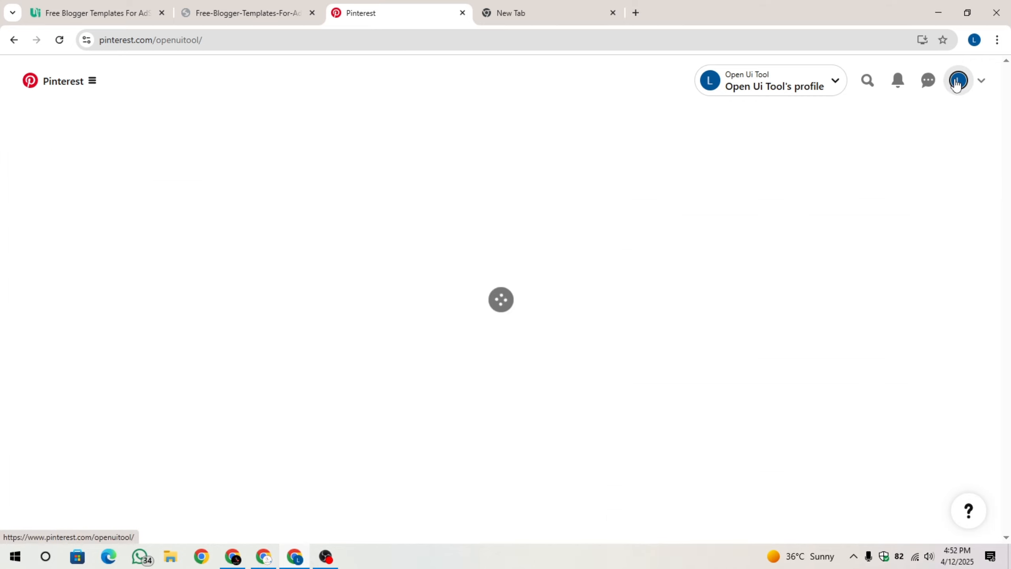
pyautogui.scroll(-2, 575, 244)
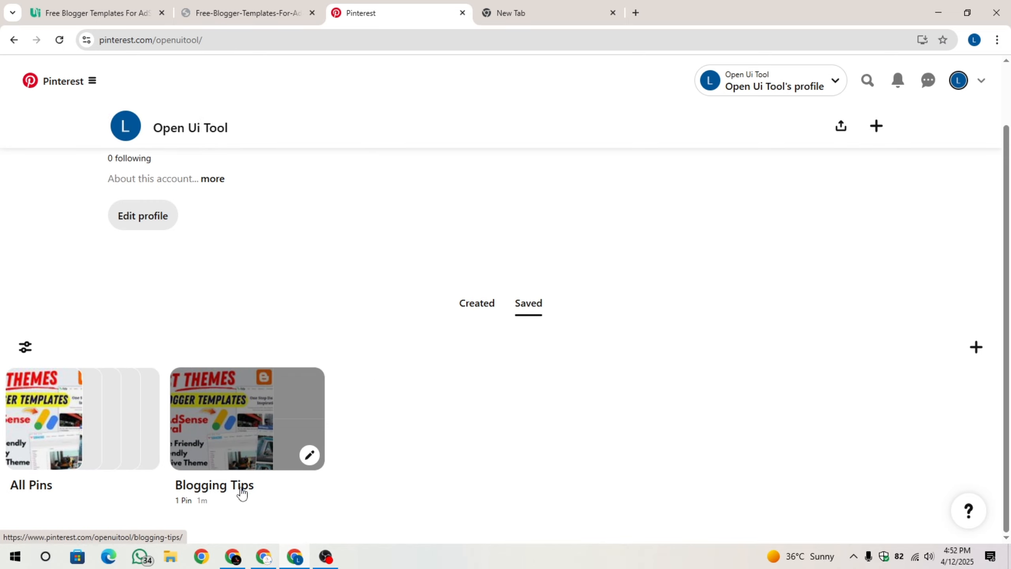
pyautogui.click(114, 449)
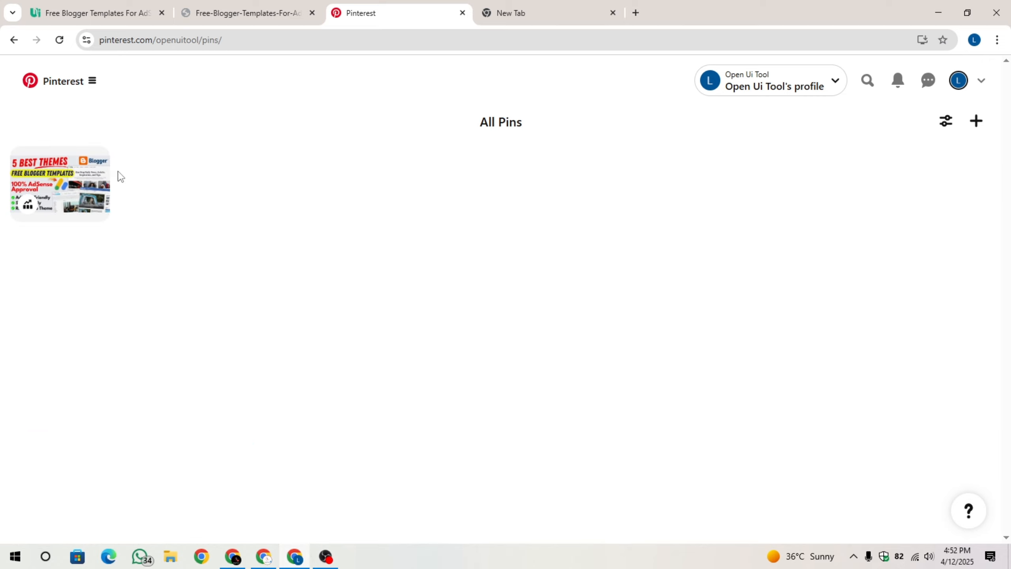
pyautogui.moveTo(74, 189)
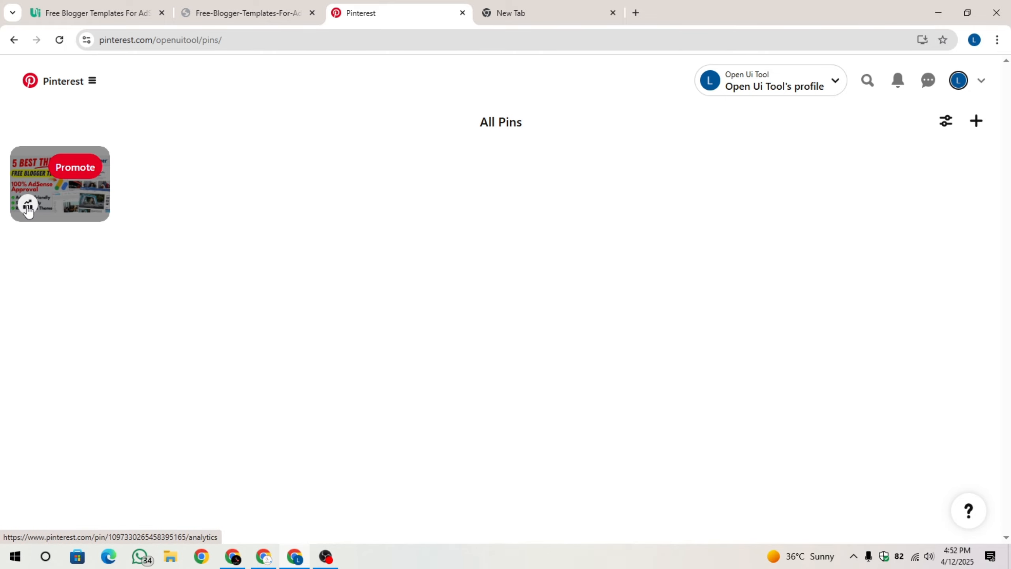
pyautogui.click(54, 205)
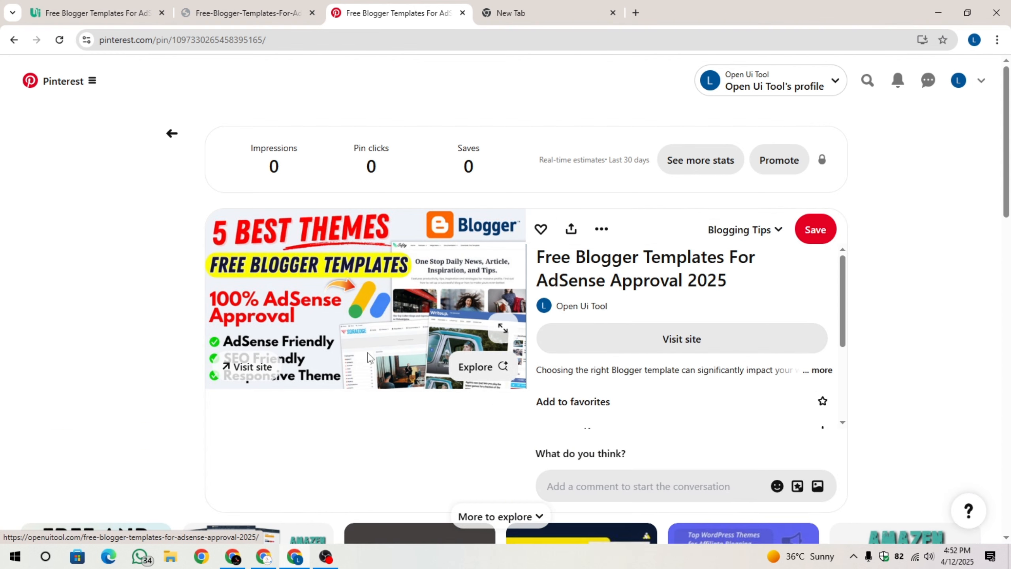
# - Examine the published Pin's page and its impressions and Pin clicks statistics
pyautogui.scroll(-5, 395, 172)
pyautogui.scroll(5, 368, 357)
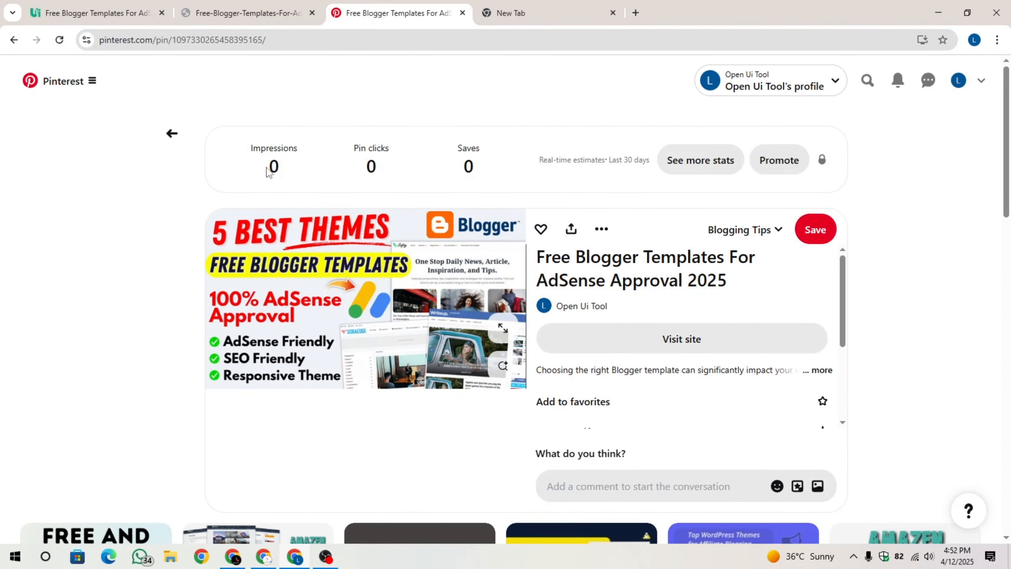
pyautogui.doubleClick(276, 170)
pyautogui.click(305, 177)
pyautogui.doubleClick(360, 168)
pyautogui.click(386, 169)
pyautogui.moveTo(354, 160); pyautogui.dragTo(385, 152)
pyautogui.click(397, 159)
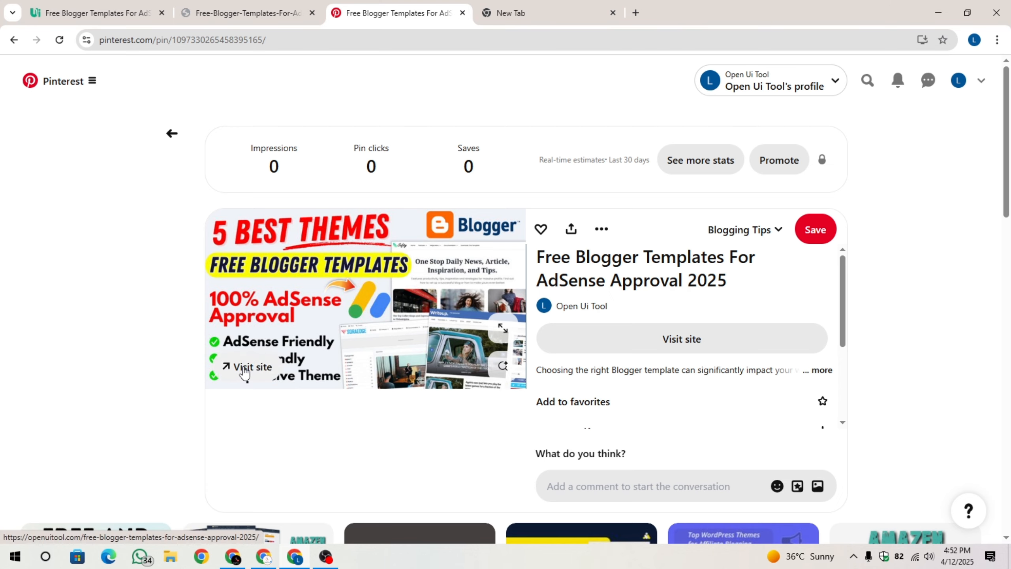
# - Visit the linked blog article from the Pin's image, look through it and return to the Pin
pyautogui.click(246, 373)
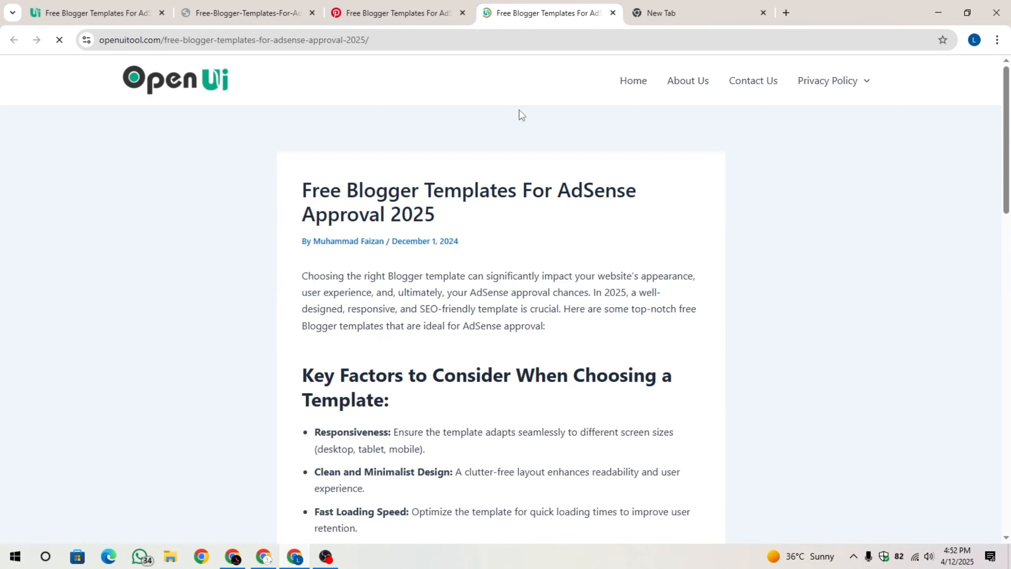
pyautogui.scroll(-20, 471, 259)
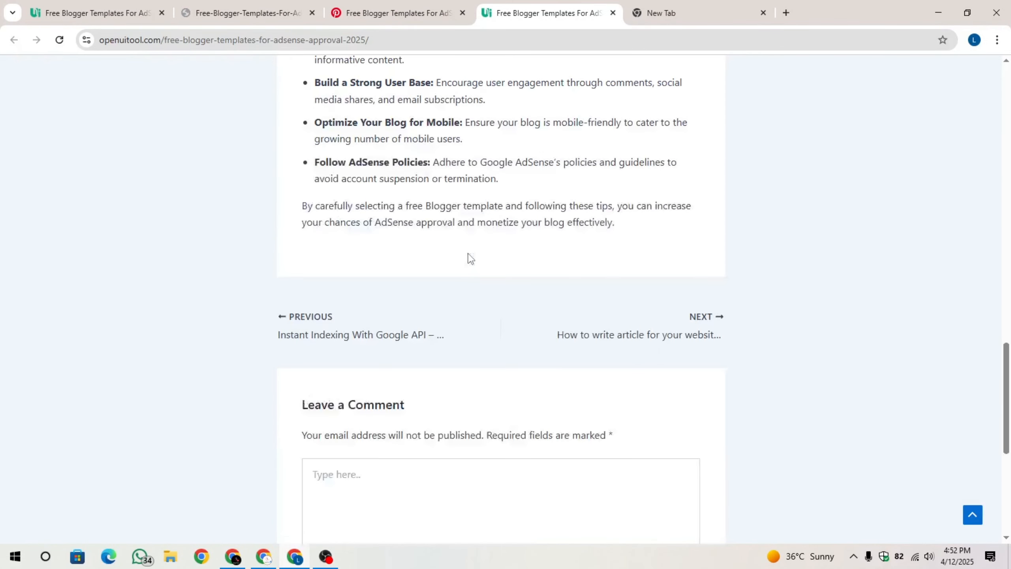
pyautogui.scroll(15, 469, 254)
pyautogui.scroll(8, 470, 253)
pyautogui.click(396, 5)
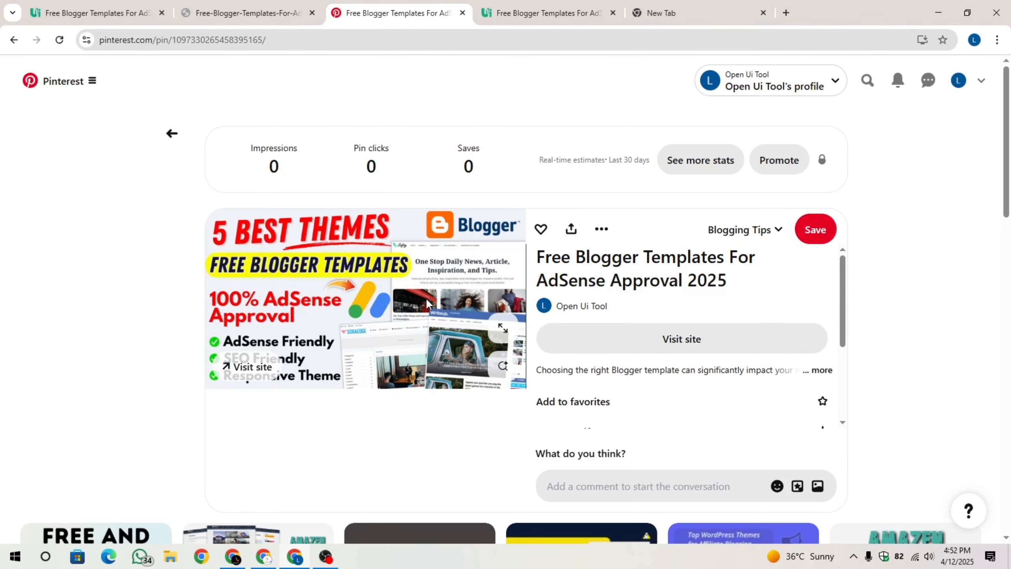
# - Check the Pin's saves statistic and the edit, comment, download and embed options offered for it
pyautogui.moveTo(462, 166); pyautogui.dragTo(485, 171)
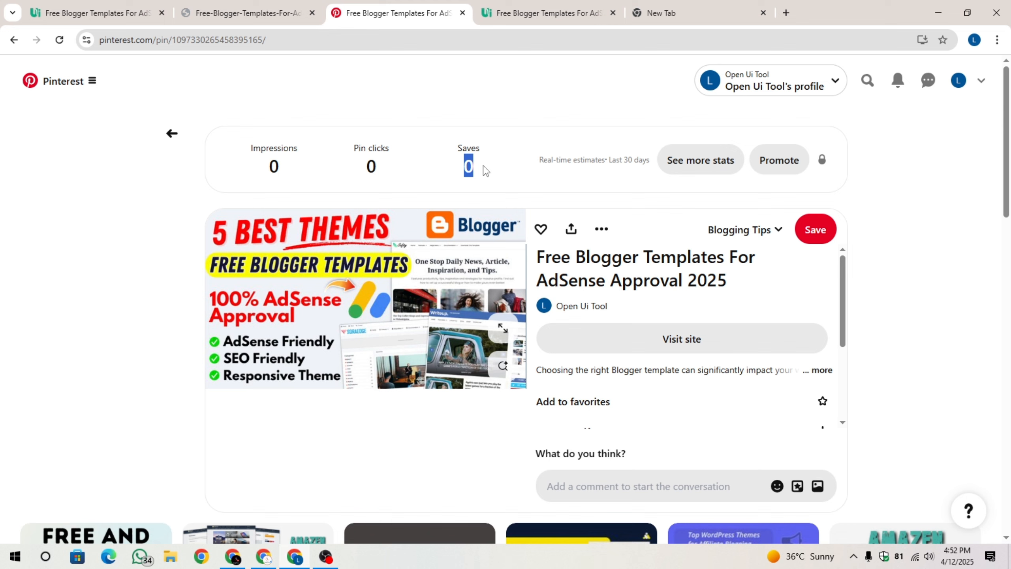
pyautogui.click(485, 171)
pyautogui.click(601, 228)
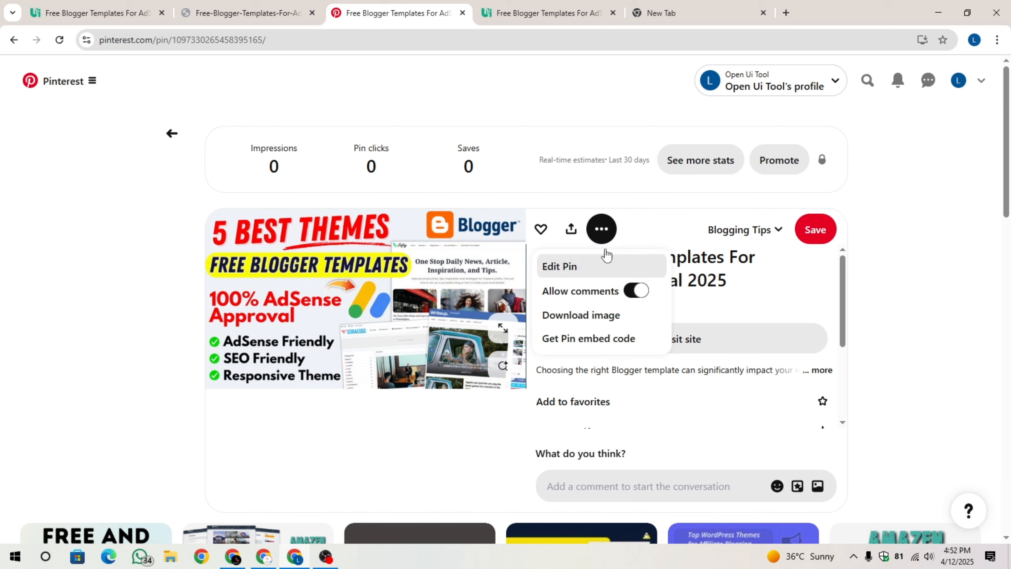
pyautogui.click(616, 229)
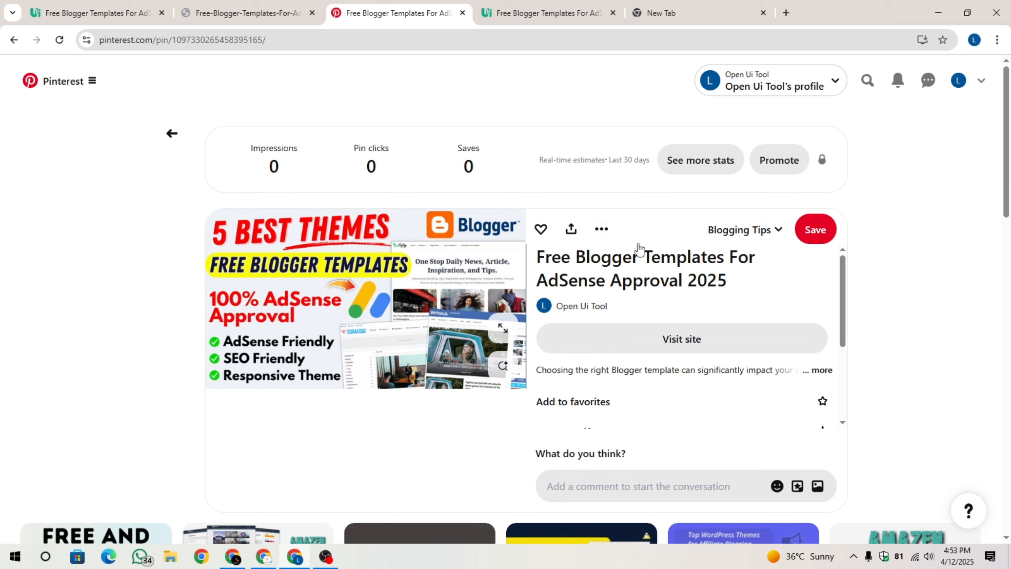
pyautogui.click(609, 231)
pyautogui.click(602, 228)
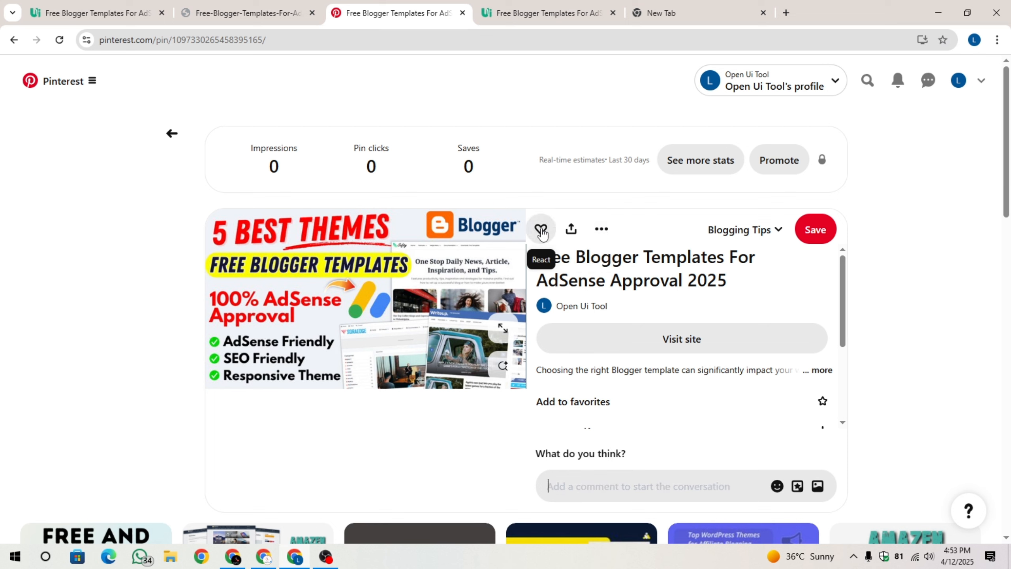
# - React to the Pin with a heart, and check where its site link leads before closing the opened article
pyautogui.click(541, 230)
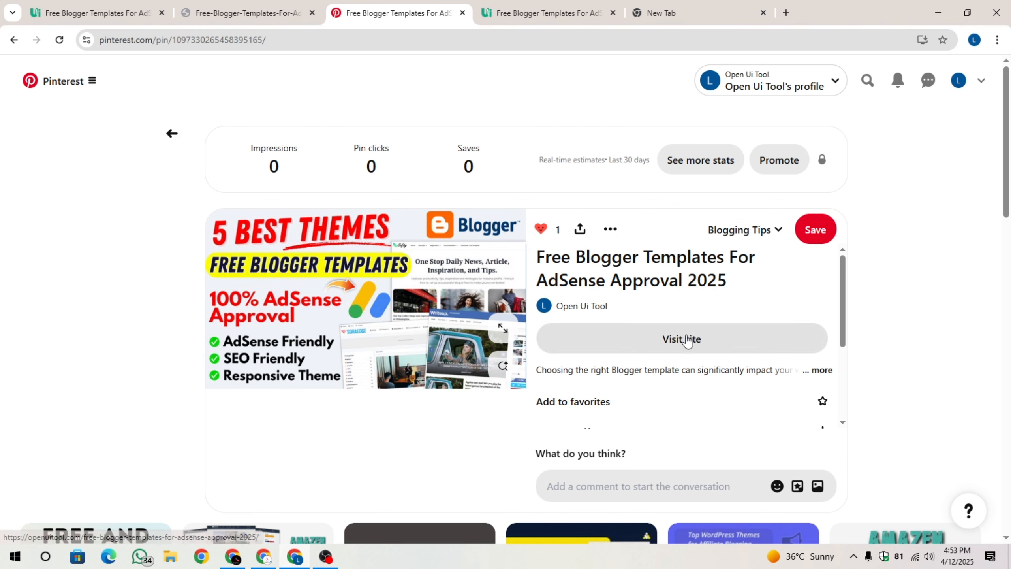
pyautogui.click(681, 338)
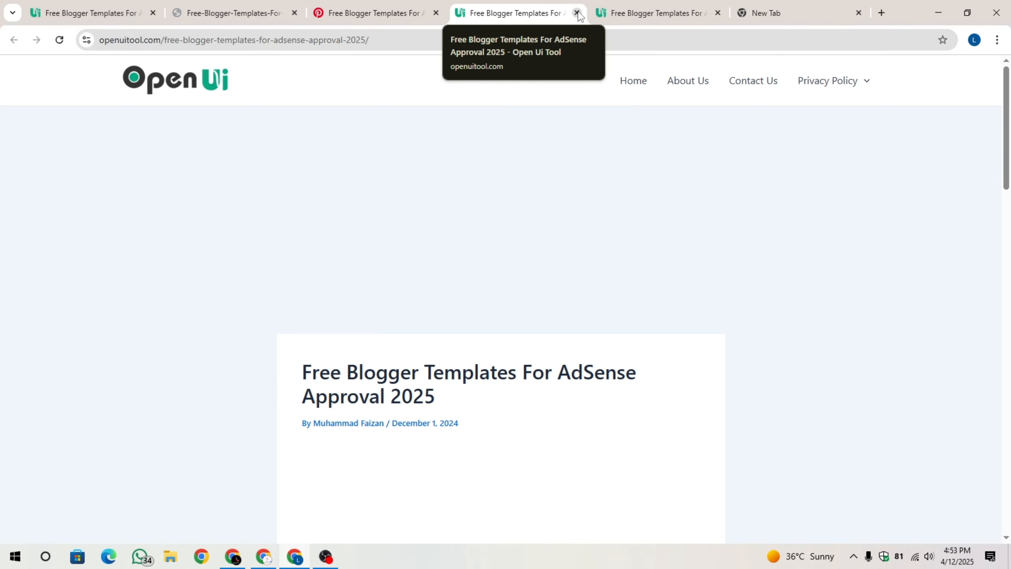
pyautogui.click(577, 13)
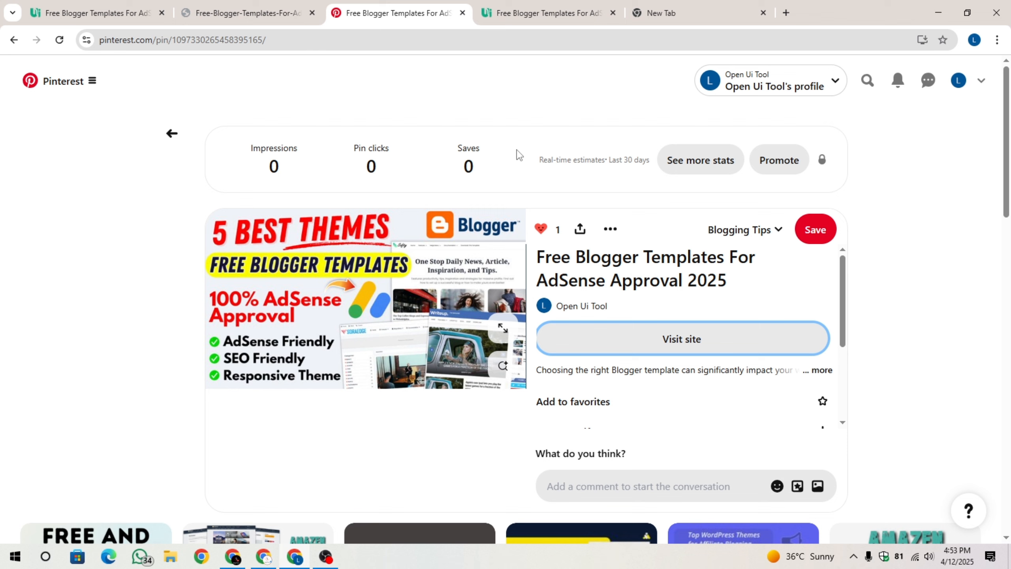
# - Switch to the other account's Analytics overview and examine its impressions, total audience and performance over time
pyautogui.click(114, 5)
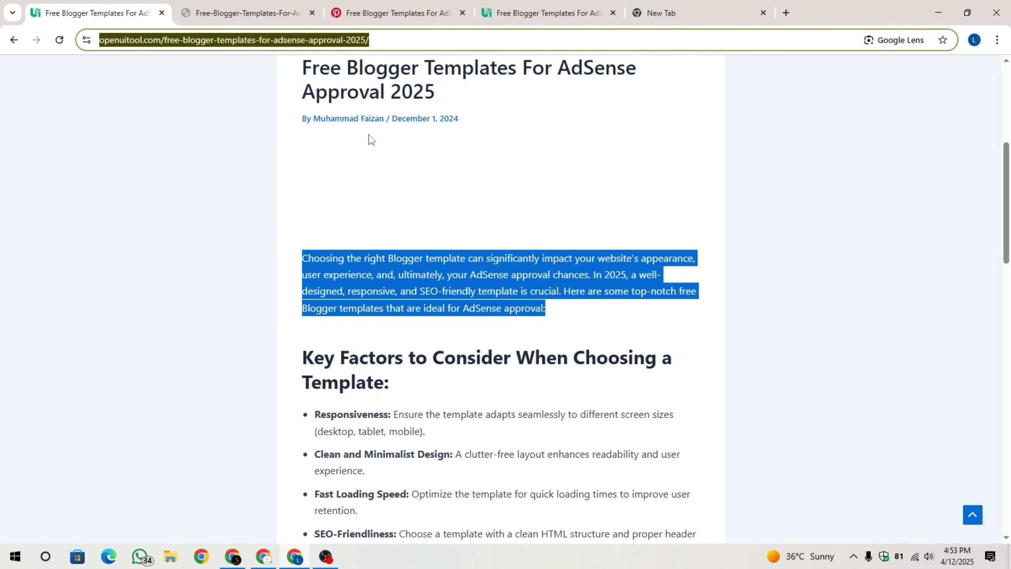
pyautogui.click(249, 216)
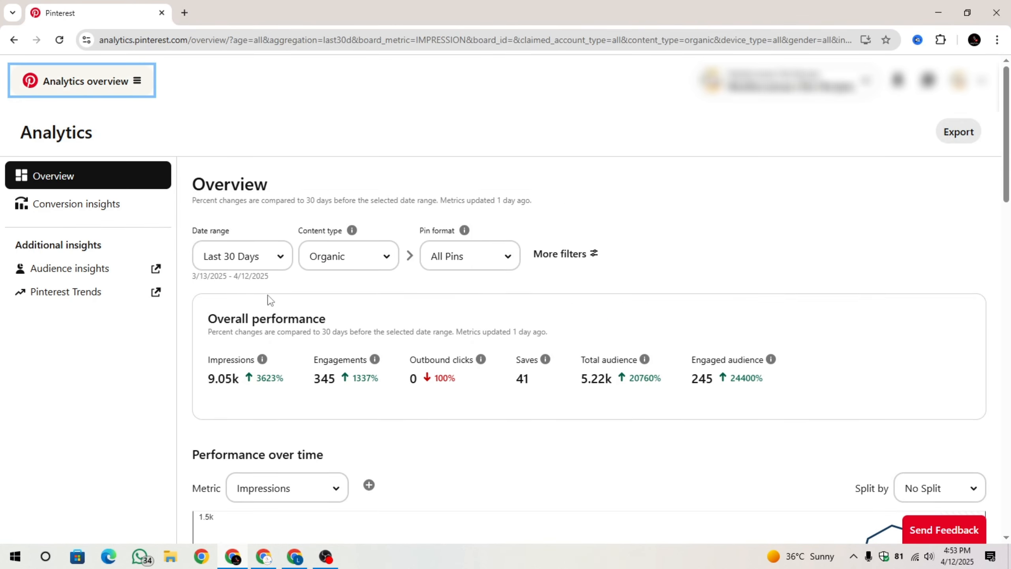
pyautogui.scroll(-5, 271, 300)
pyautogui.scroll(4, 255, 298)
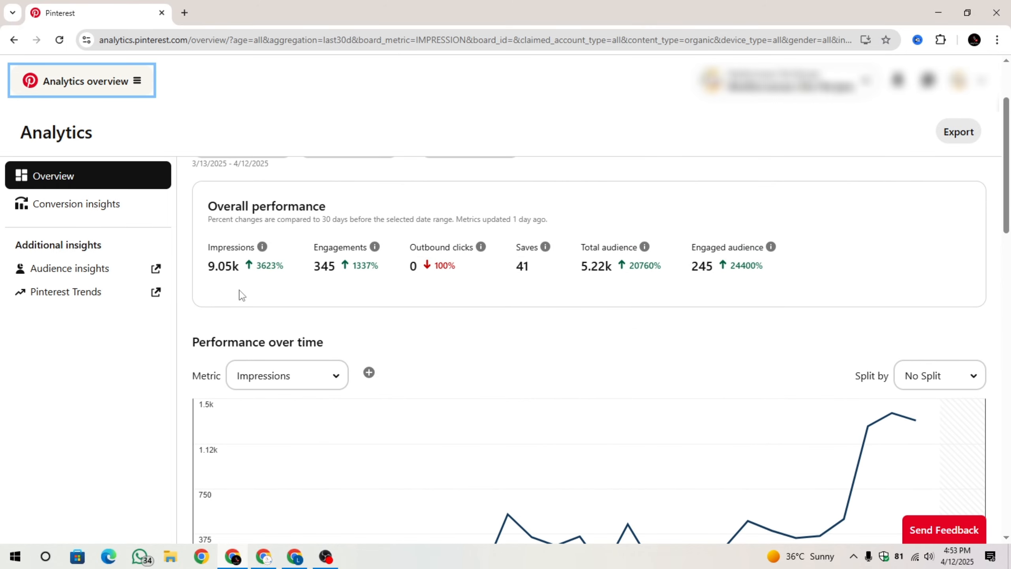
pyautogui.moveTo(193, 250); pyautogui.dragTo(286, 253)
pyautogui.click(374, 265)
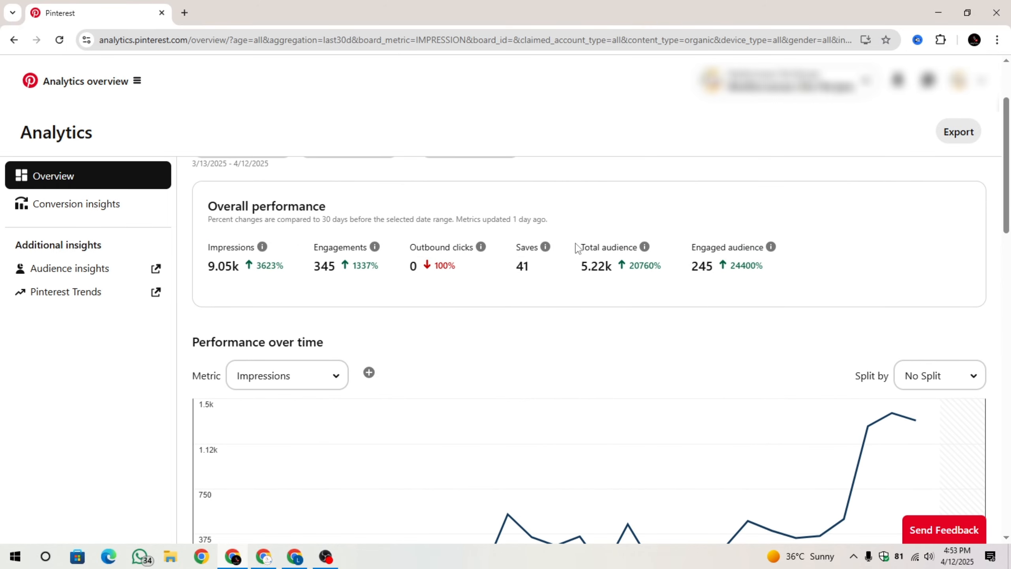
pyautogui.moveTo(576, 246); pyautogui.dragTo(633, 245)
pyautogui.click(703, 344)
pyautogui.scroll(-1, 701, 343)
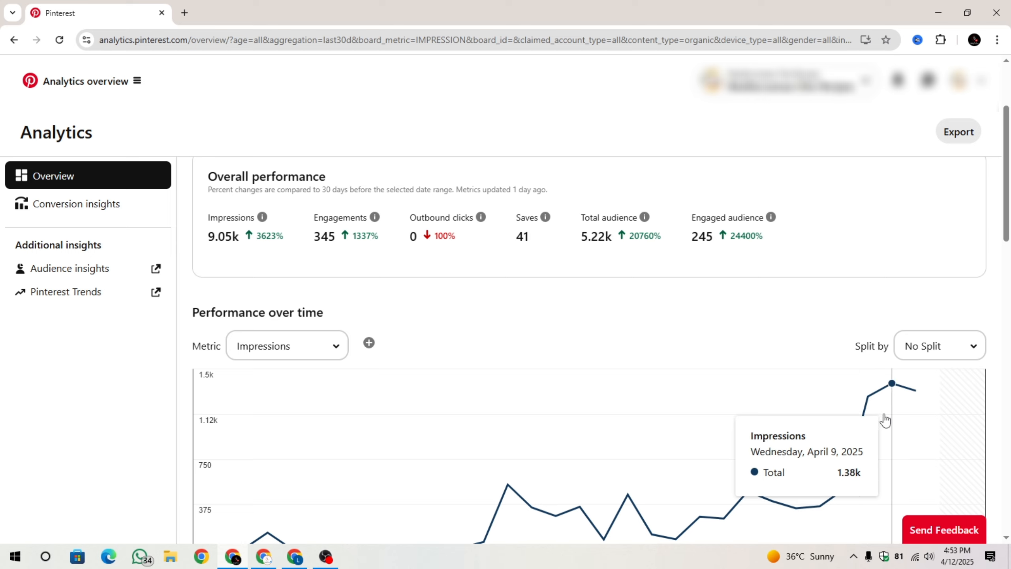
# - Set the performance over time metric to Total audience and examine the daily values on the chart
pyautogui.click(286, 344)
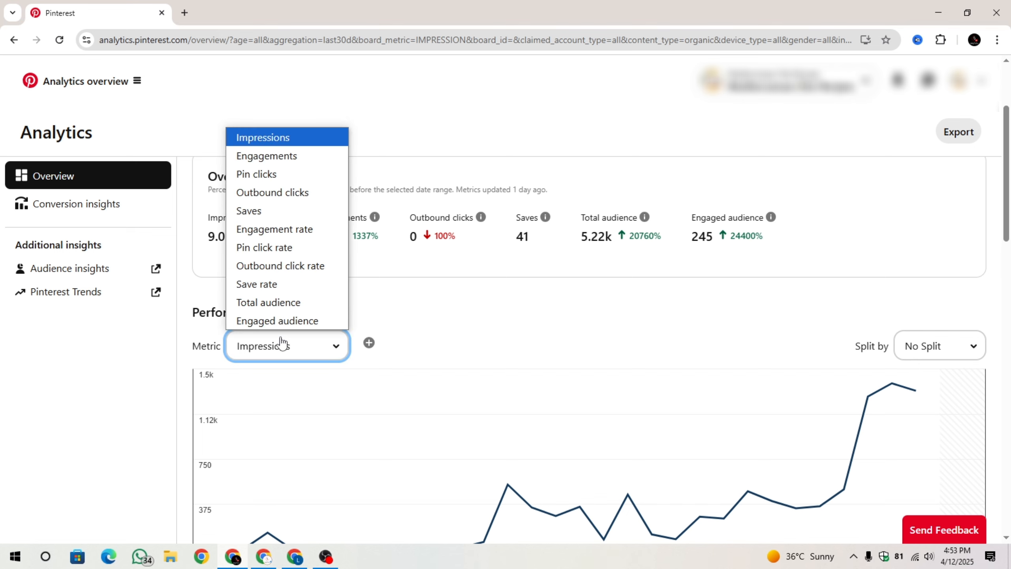
pyautogui.click(277, 303)
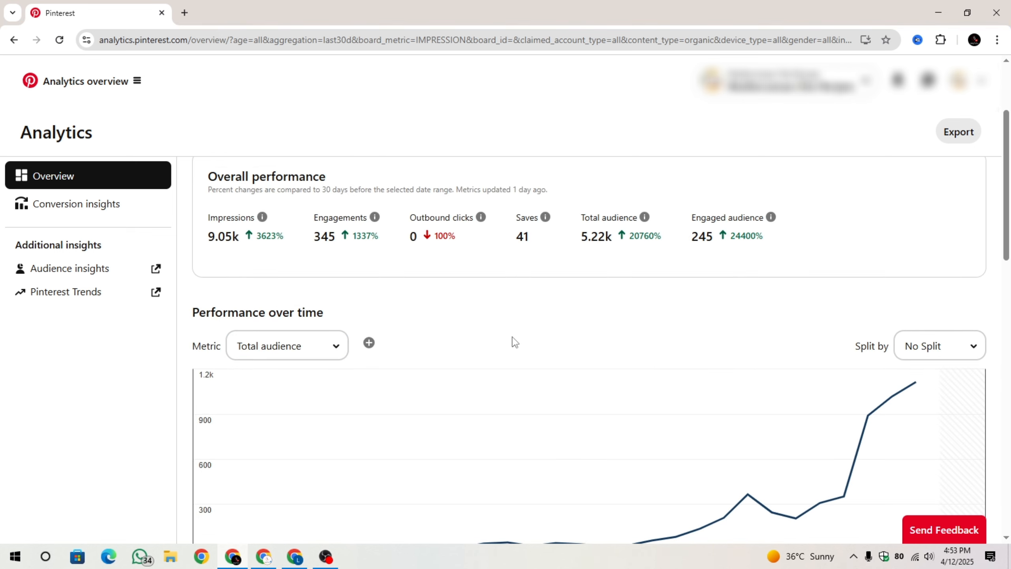
pyautogui.moveTo(922, 413)
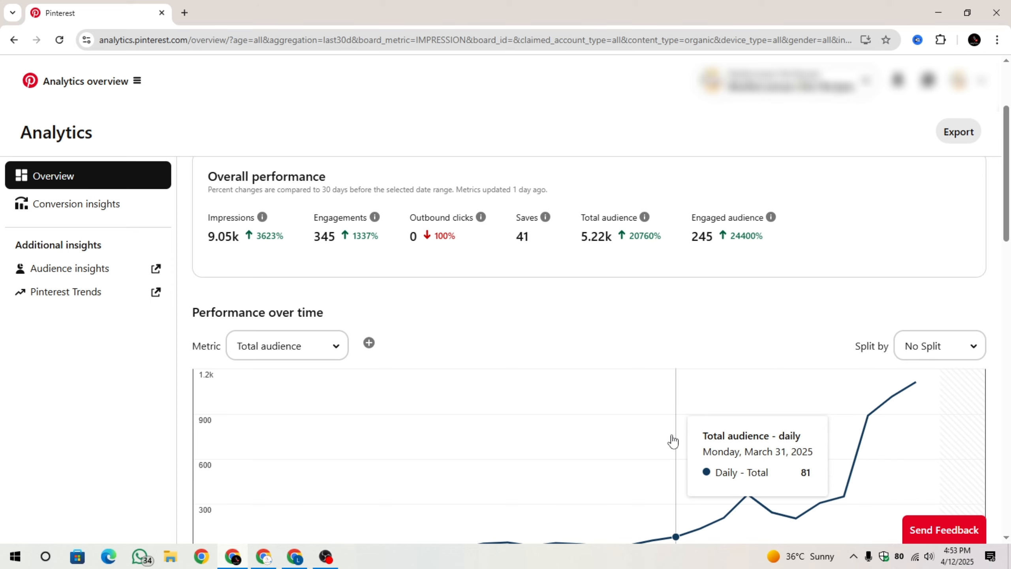
pyautogui.scroll(3, 445, 390)
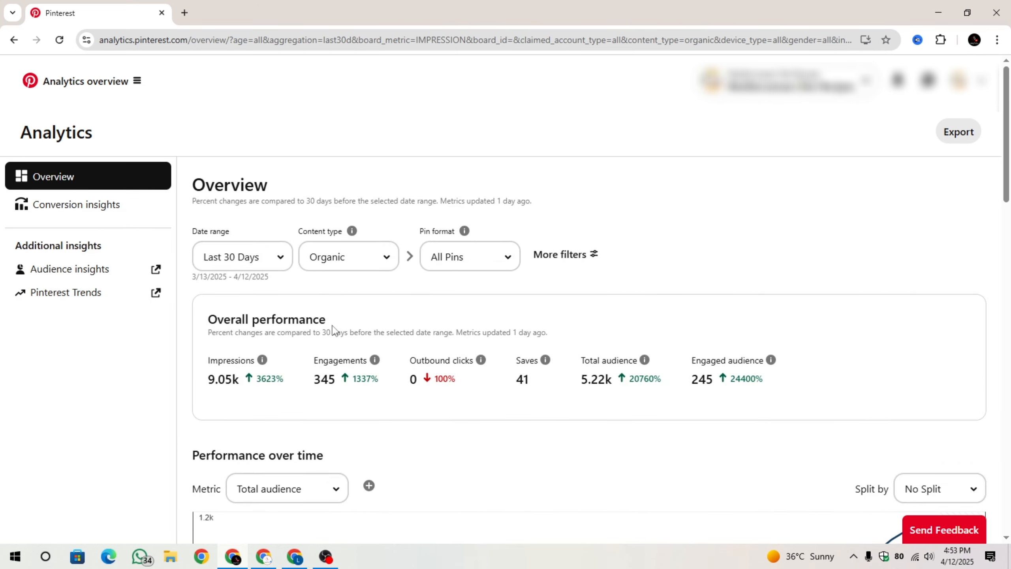